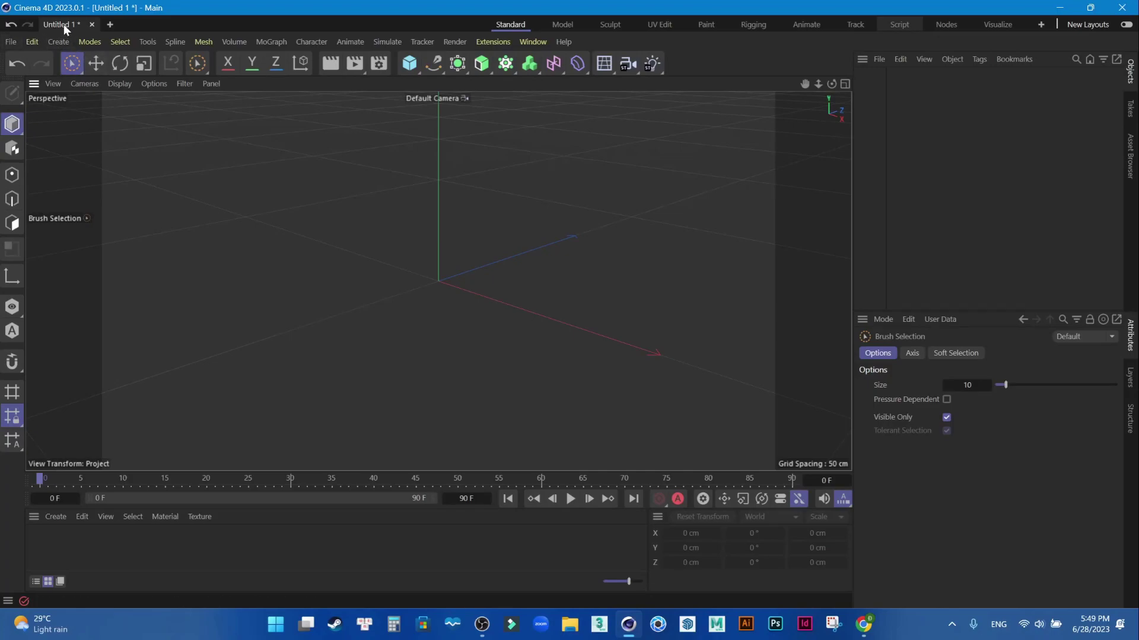
# Save the empty scene as Lab1 in C:\FPT\C4D, overwriting the existing file
pyautogui.click(11, 43)
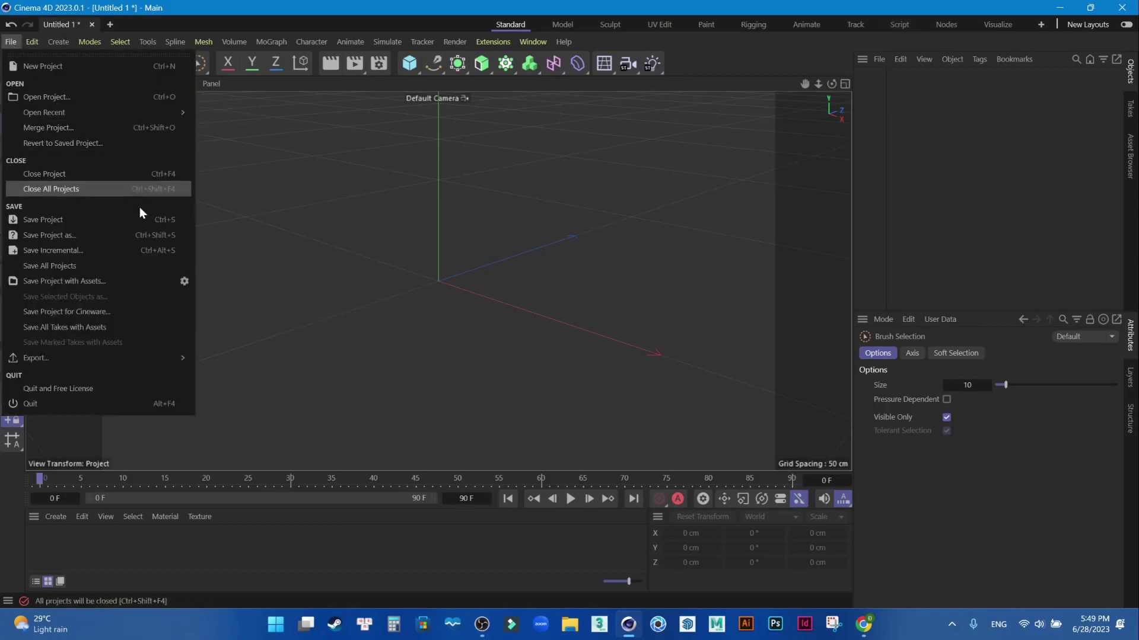
pyautogui.click(106, 225)
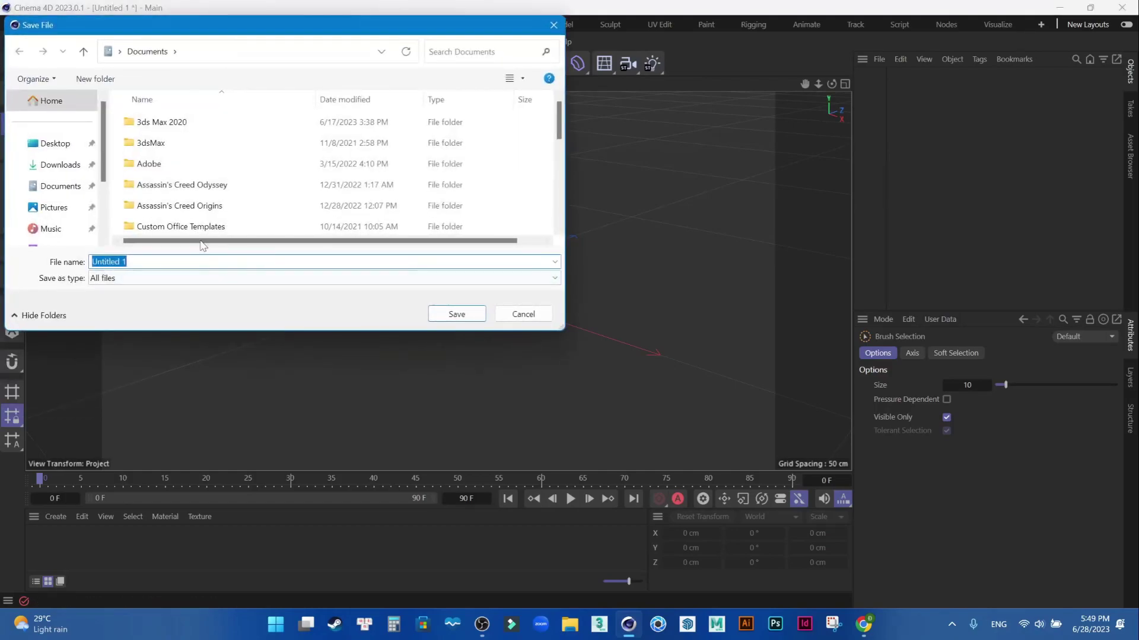
pyautogui.scroll(-2, 59, 178)
pyautogui.click(60, 229)
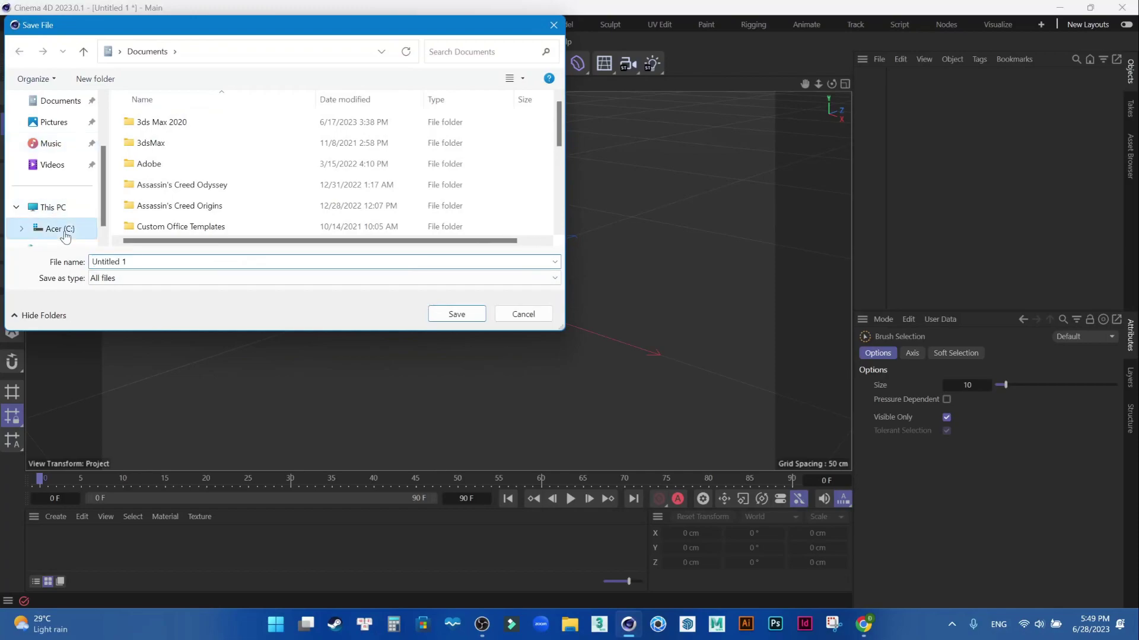
pyautogui.doubleClick(169, 205)
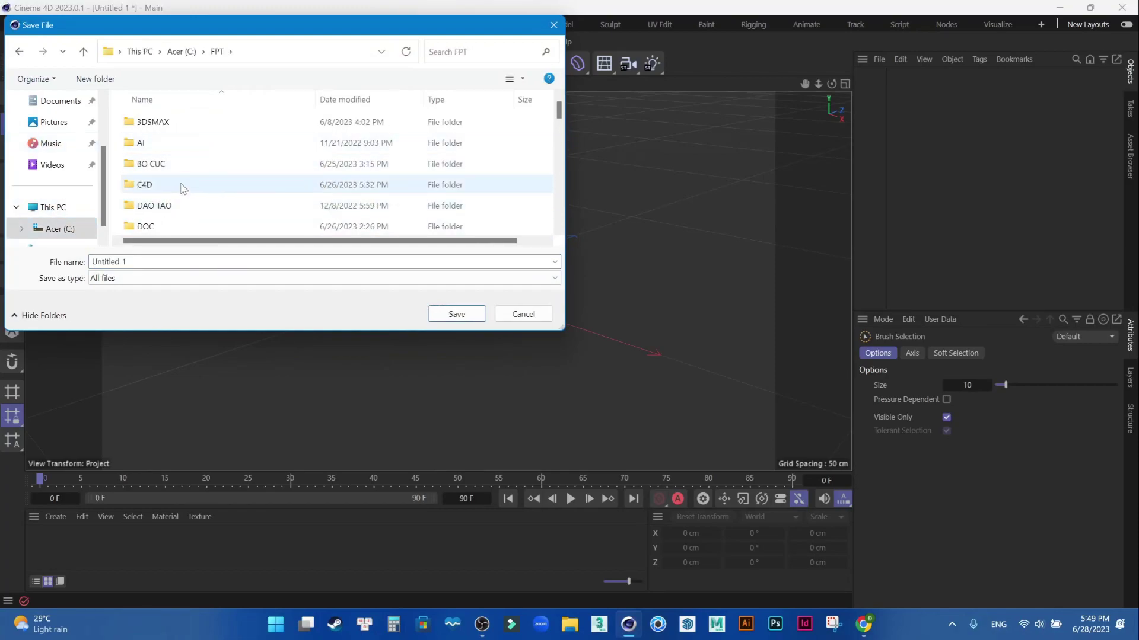
pyautogui.doubleClick(178, 143)
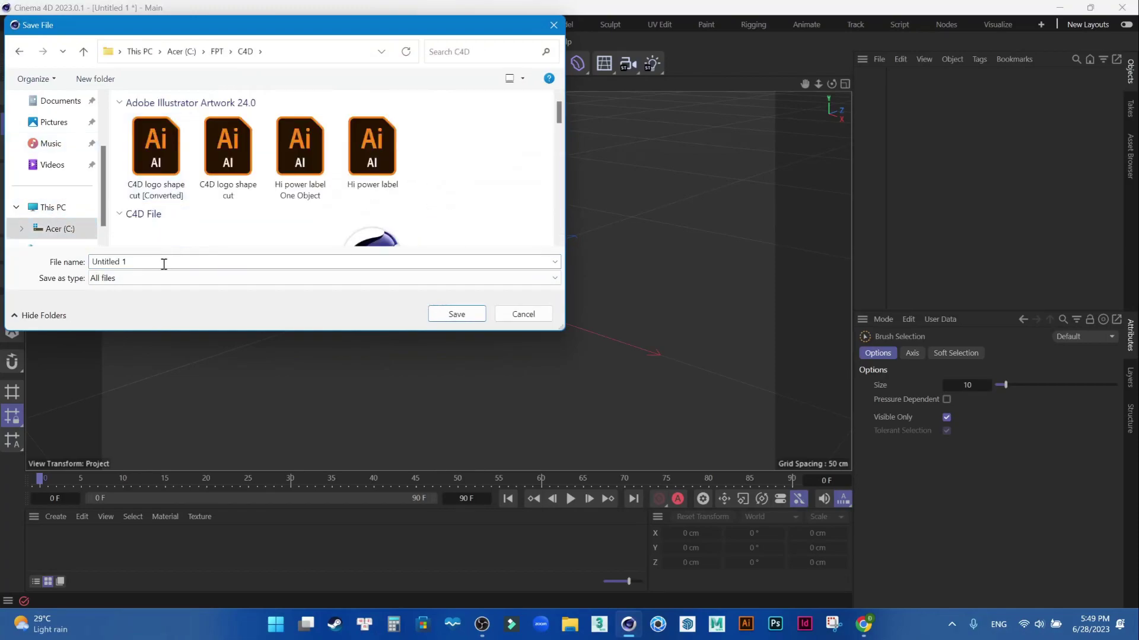
pyautogui.click(164, 262)
pyautogui.write('Lab1')
pyautogui.click(295, 316)
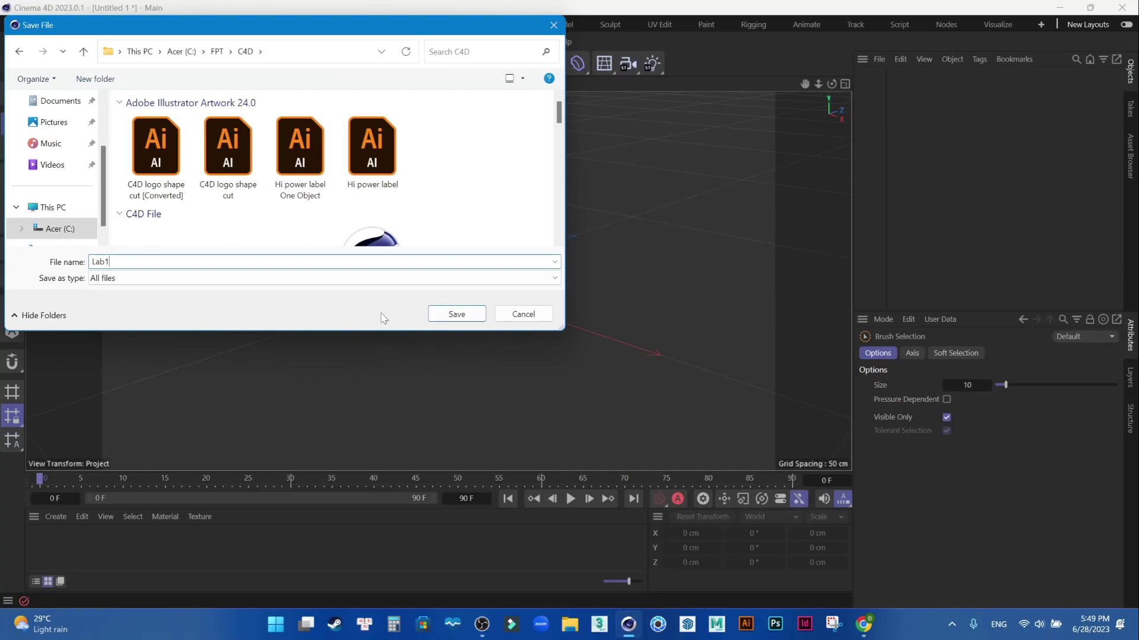
pyautogui.click(455, 314)
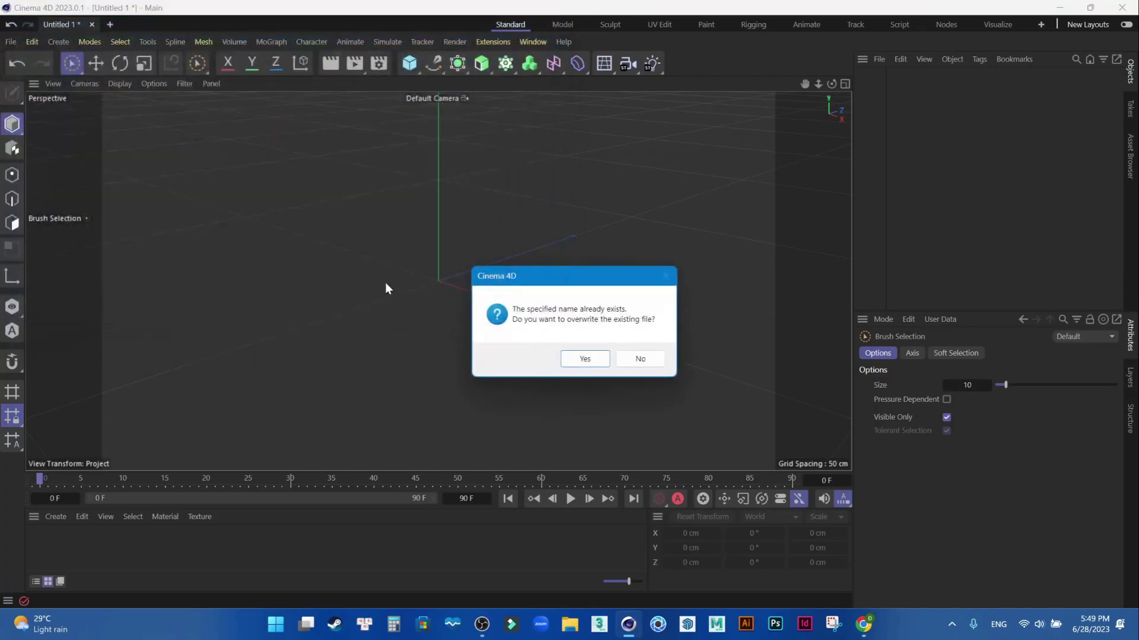
pyautogui.click(584, 359)
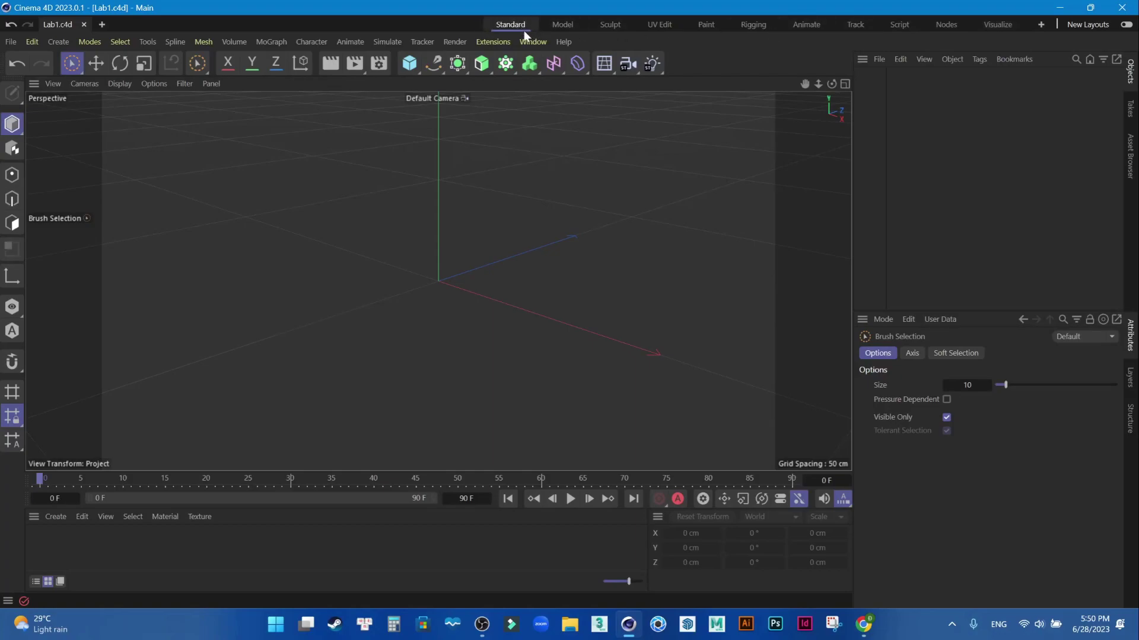
# Preview the Model and Sculpt layouts, return to Standard, and toggle New Layouts on and off
pyautogui.click(564, 24)
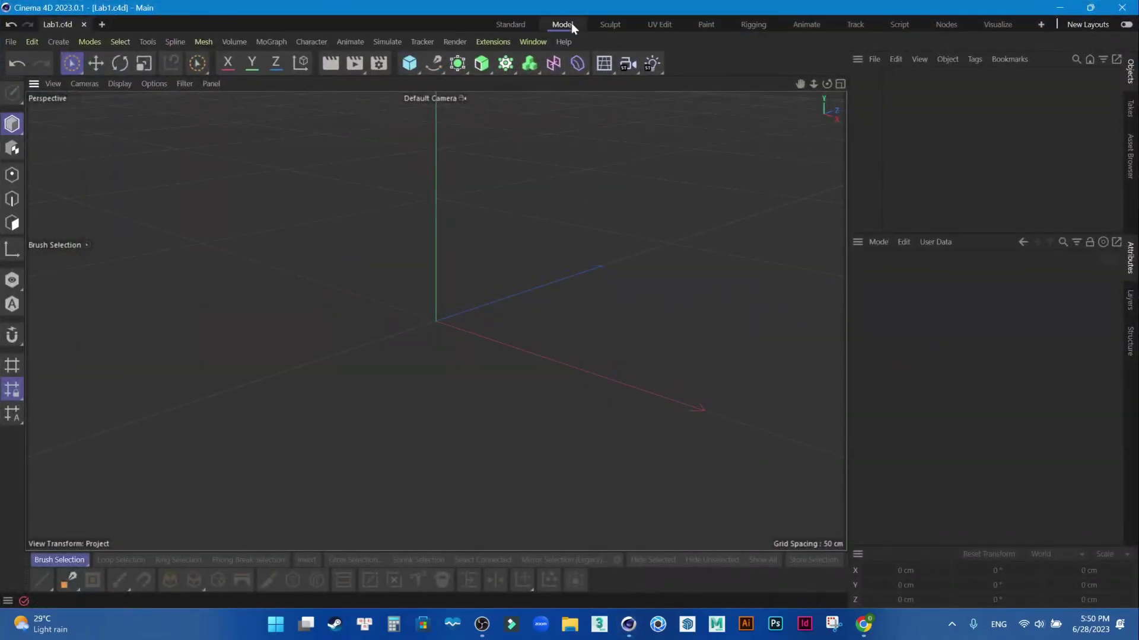
pyautogui.click(610, 25)
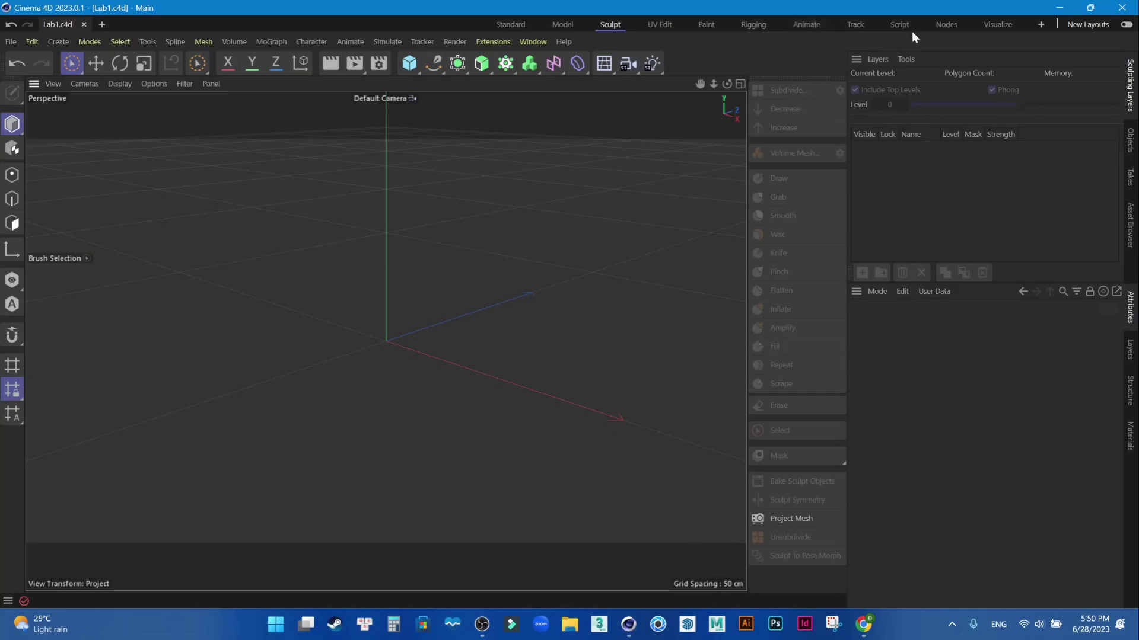
pyautogui.click(504, 28)
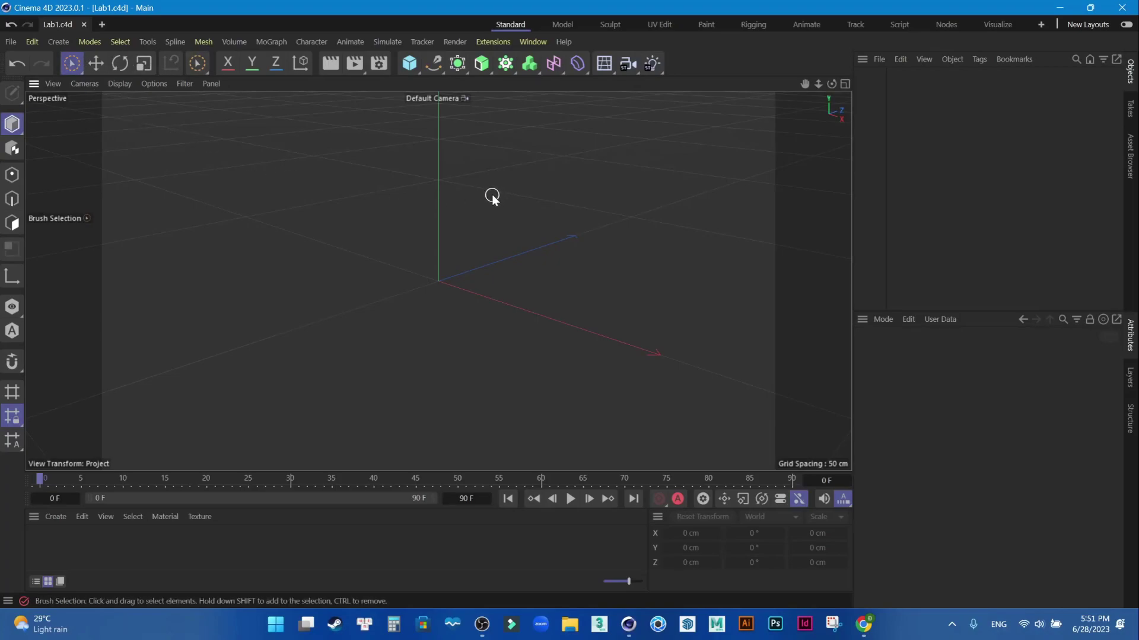
pyautogui.click(1126, 26)
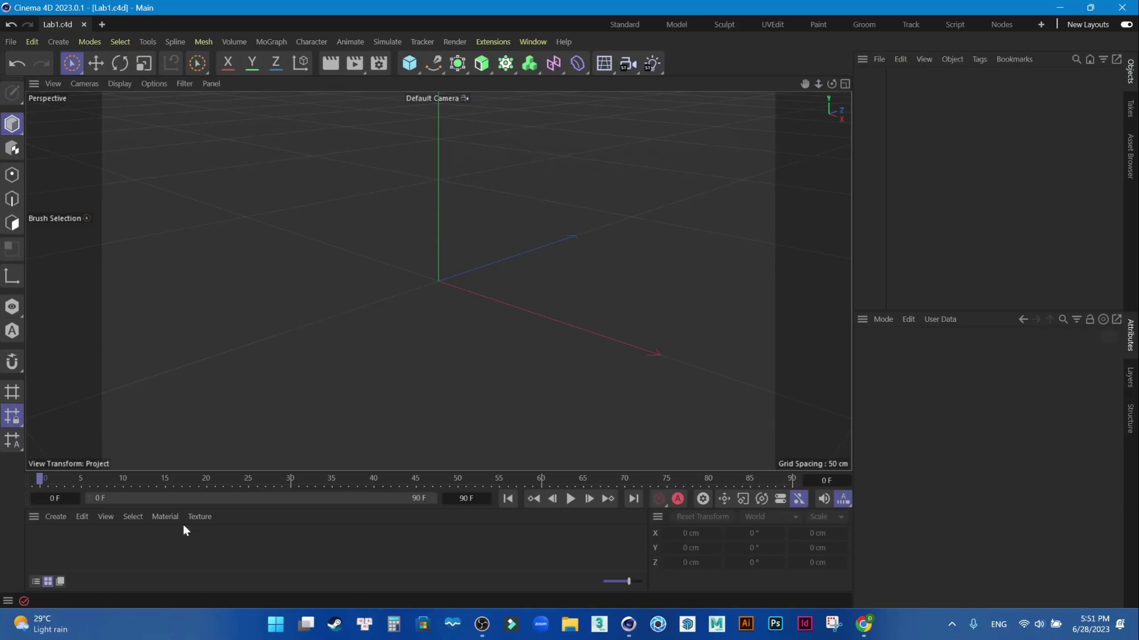
pyautogui.click(1126, 27)
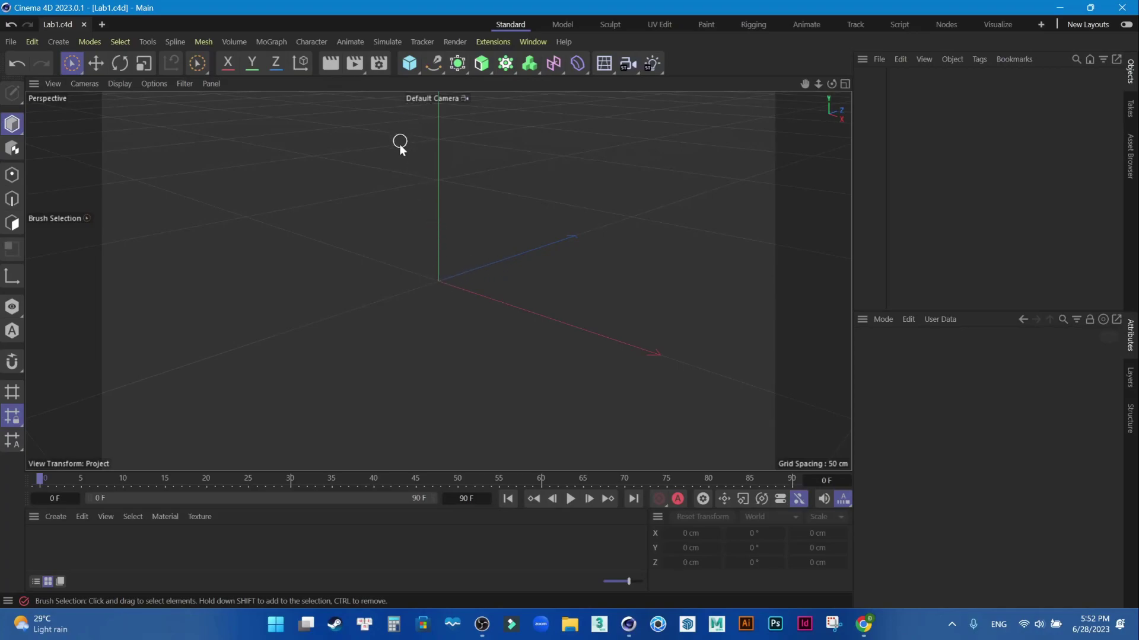
# Open the primitives palette from the Cube icon in the top toolbar
pyautogui.click(411, 67)
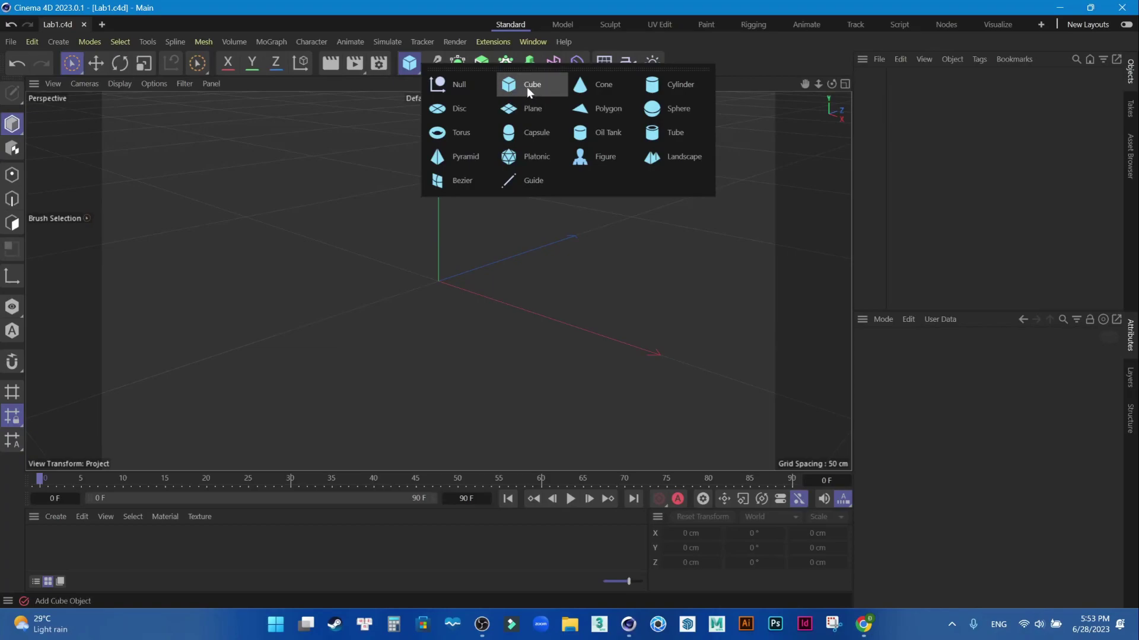
# Add a 200 cm Cube primitive, keep its default name Cube, and select it
pyautogui.click(517, 88)
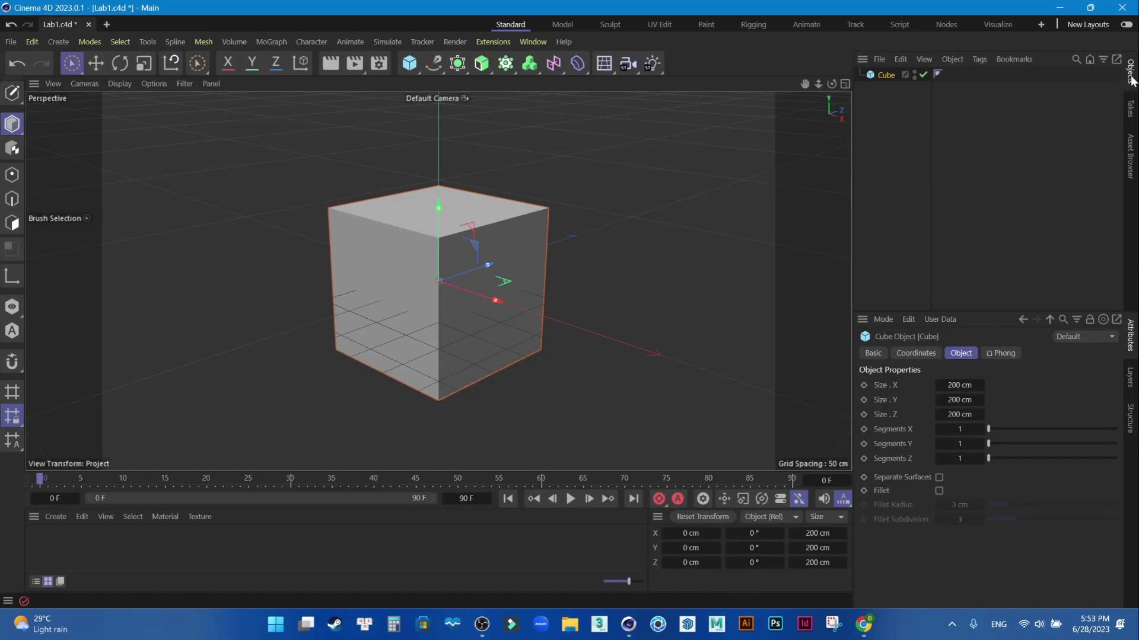
pyautogui.doubleClick(887, 77)
pyautogui.click(886, 90)
pyautogui.click(884, 106)
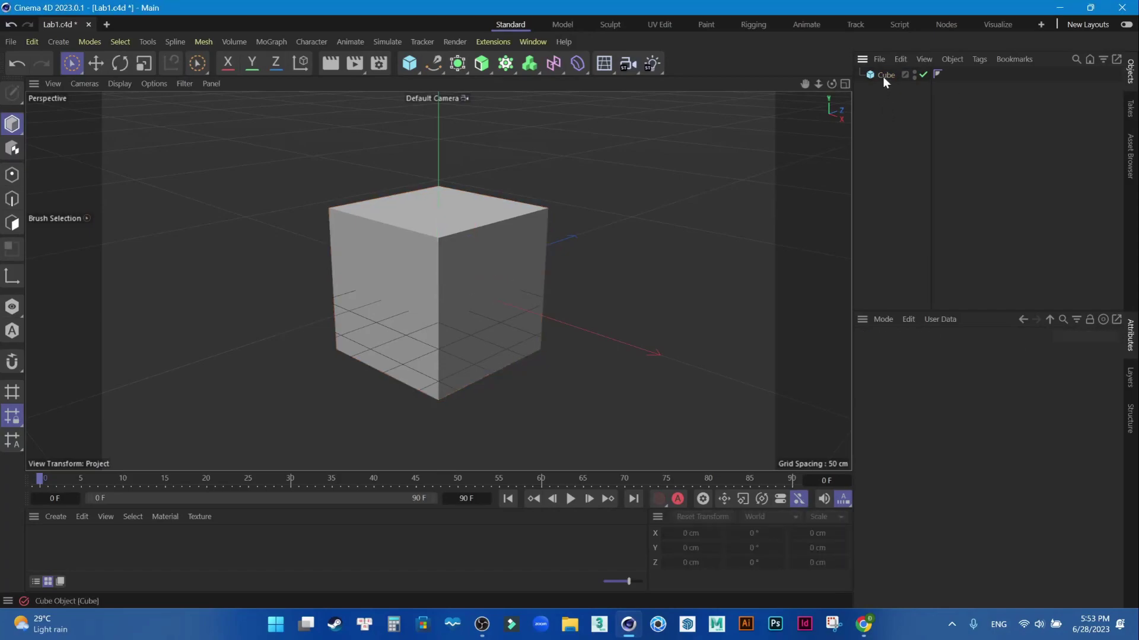
pyautogui.click(882, 76)
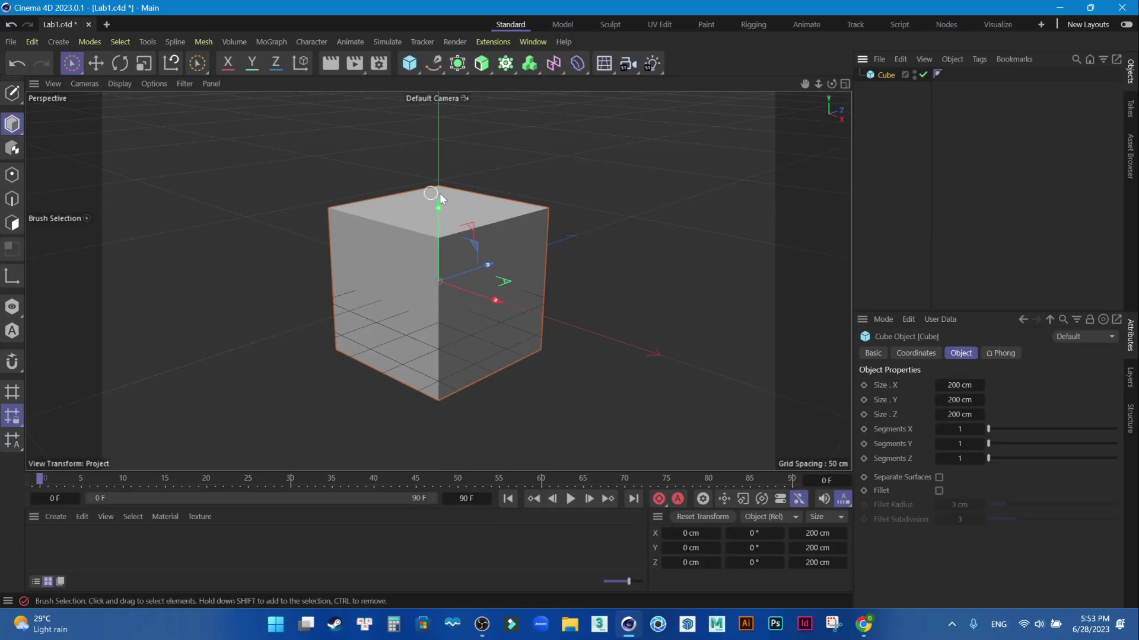
# Zoom in and out on the cube and orbit the perspective view to see its side
pyautogui.scroll(2, 415, 337)
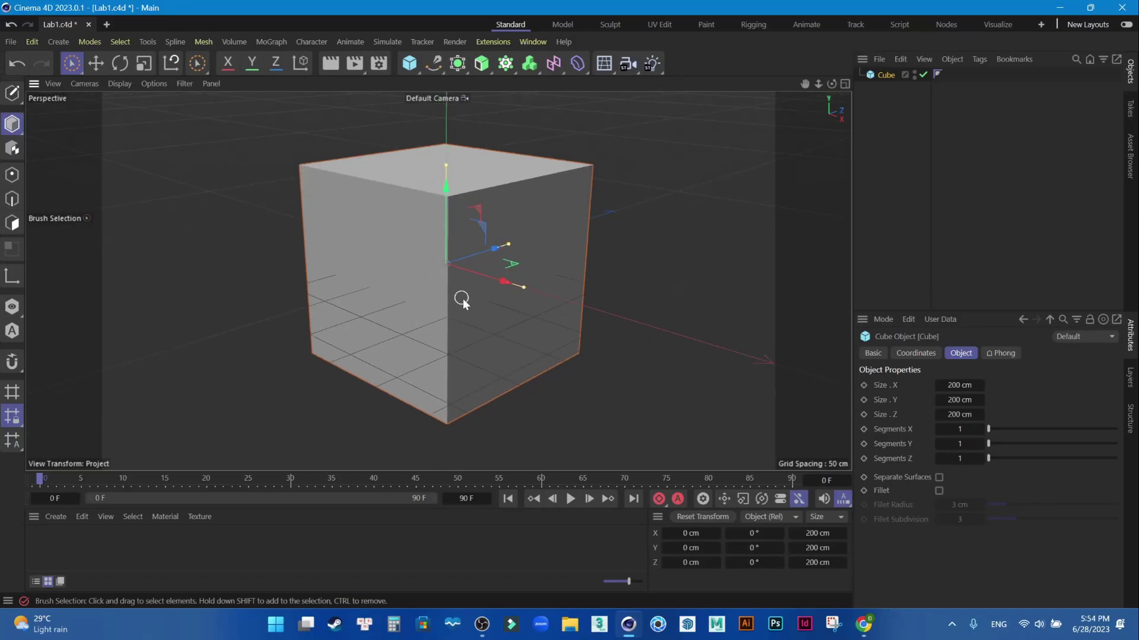
pyautogui.scroll(-2, 465, 291)
pyautogui.scroll(-3, 464, 290)
pyautogui.scroll(-3, 465, 291)
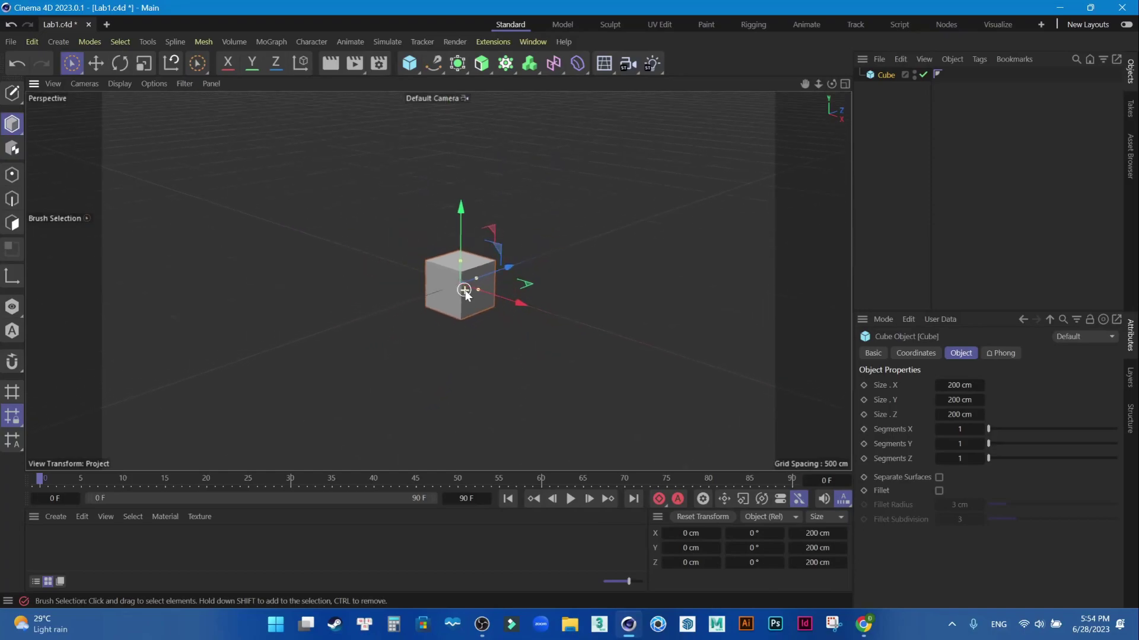
pyautogui.scroll(2, 465, 290)
pyautogui.scroll(2, 465, 290)
pyautogui.scroll(3, 465, 290)
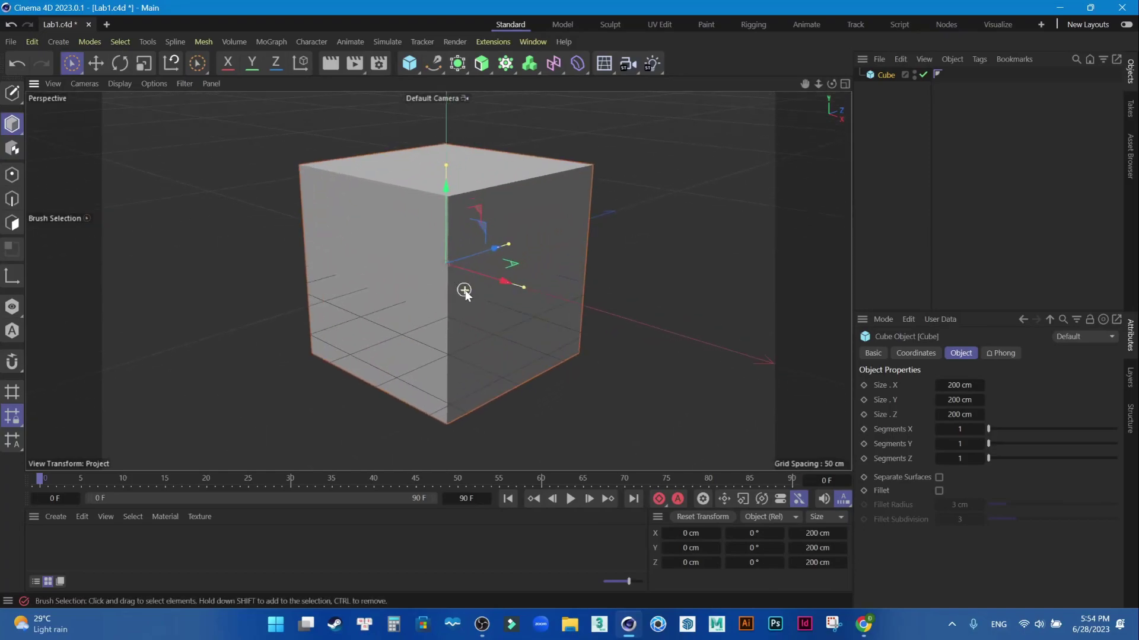
pyautogui.scroll(-3, 465, 290)
pyautogui.scroll(-2, 465, 290)
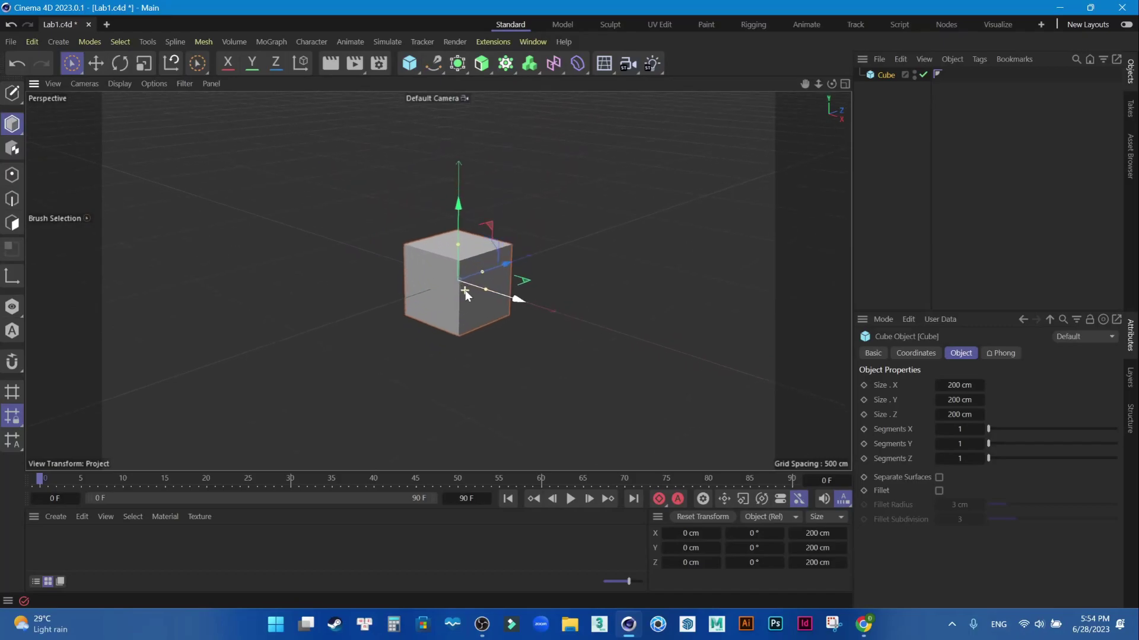
pyautogui.scroll(1, 465, 290)
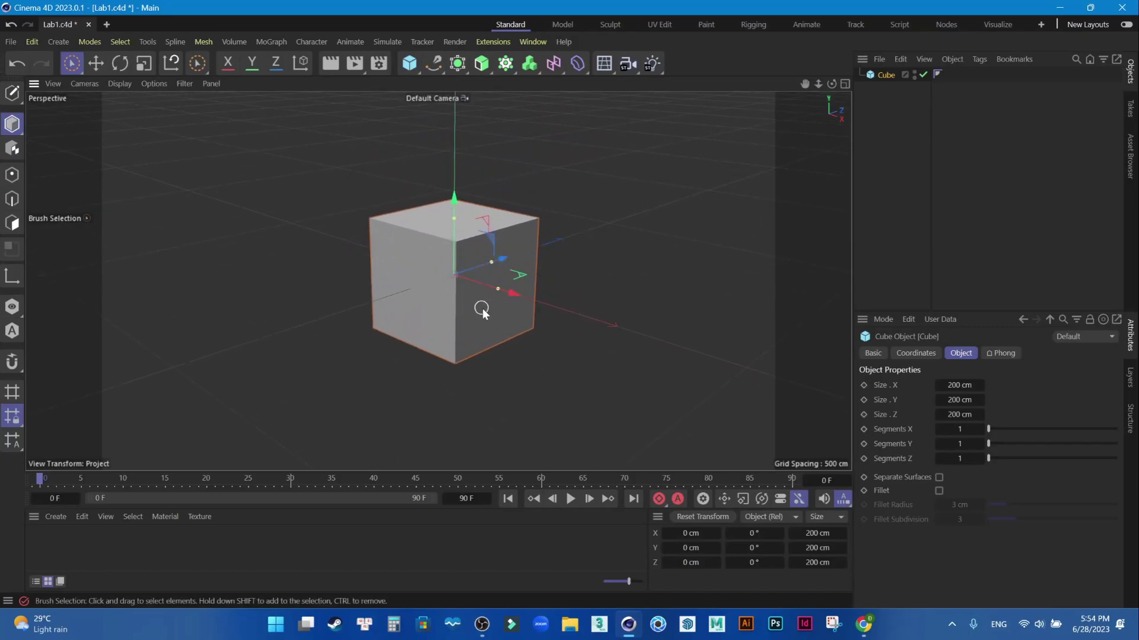
pyautogui.moveTo(600, 303)
pyautogui.keyDown('alt'); pyautogui.mouseDown()
pyautogui.moveTo(341, 346)
pyautogui.moveTo(622, 297)
pyautogui.moveTo(597, 317)
pyautogui.moveTo(368, 333)
pyautogui.moveTo(607, 269)
pyautogui.moveTo(461, 340)
pyautogui.moveTo(628, 296)
pyautogui.moveTo(447, 301)
pyautogui.moveTo(449, 373)
pyautogui.moveTo(546, 335)
pyautogui.moveTo(602, 386)
pyautogui.moveTo(330, 376)
pyautogui.moveTo(501, 385)
pyautogui.moveTo(557, 352)
pyautogui.moveTo(437, 391)
pyautogui.moveTo(536, 373)
pyautogui.moveTo(568, 290)
pyautogui.moveTo(540, 375)
pyautogui.moveTo(565, 380)
pyautogui.moveTo(493, 376)
pyautogui.mouseUp(); pyautogui.keyUp('alt')
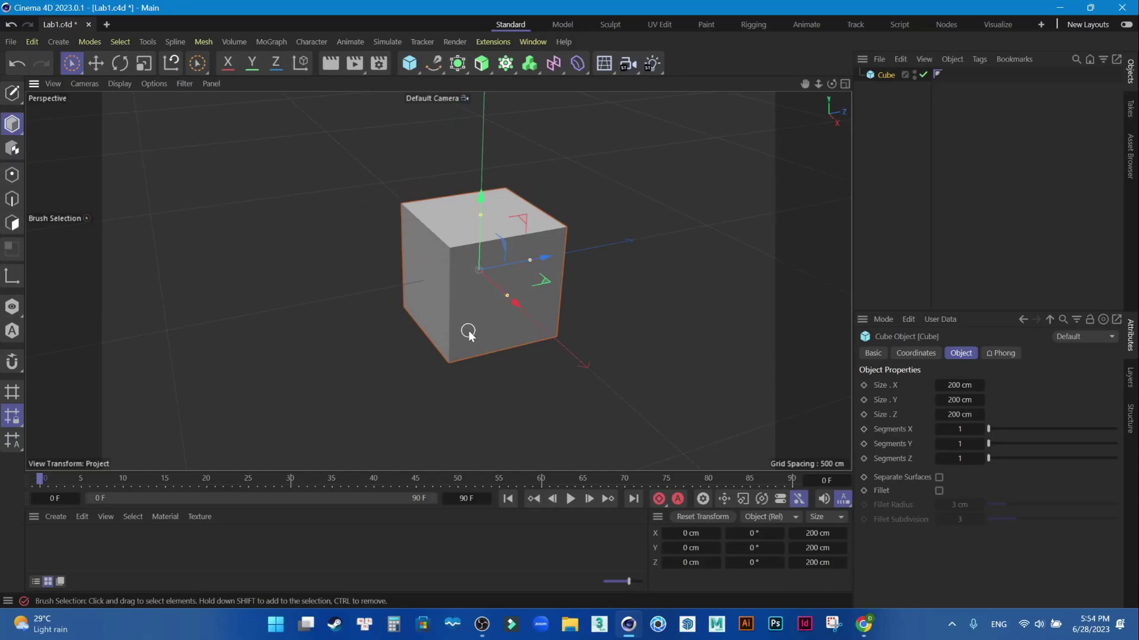
pyautogui.moveTo(631, 295)
pyautogui.keyDown('alt'); pyautogui.mouseDown()
pyautogui.moveTo(289, 314)
pyautogui.moveTo(710, 283)
pyautogui.moveTo(411, 317)
pyautogui.moveTo(636, 327)
pyautogui.mouseUp(); pyautogui.keyUp('alt')
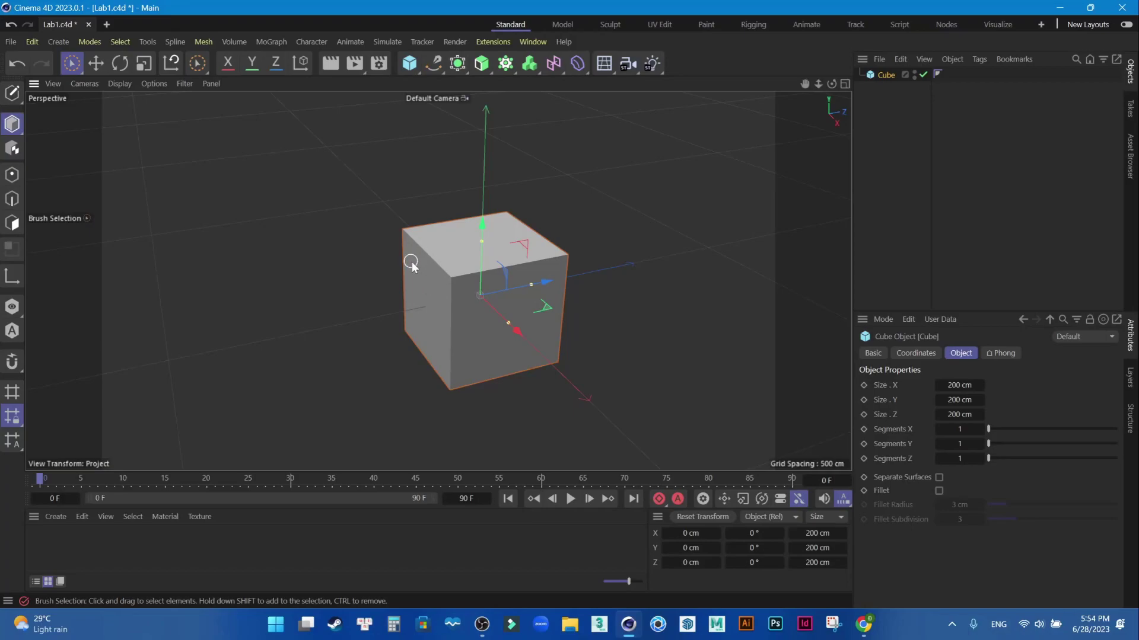
# Switch between the four-view layout and full-size Perspective and Top views, ending on Perspective
pyautogui.middleClick(348, 258)
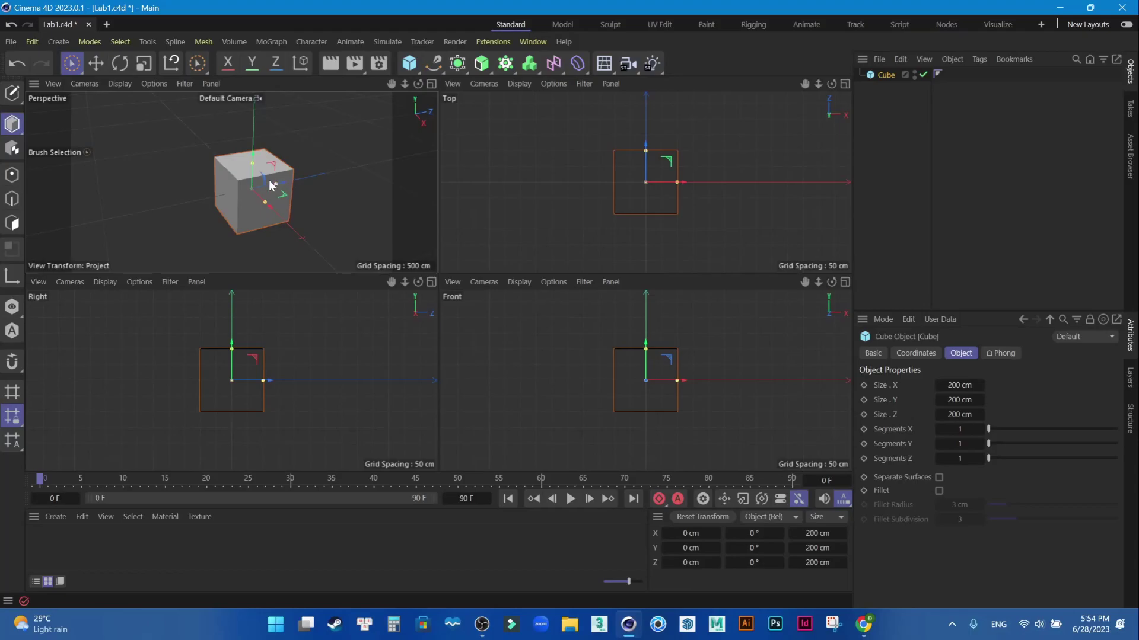
pyautogui.middleClick(186, 178)
pyautogui.middleClick(186, 175)
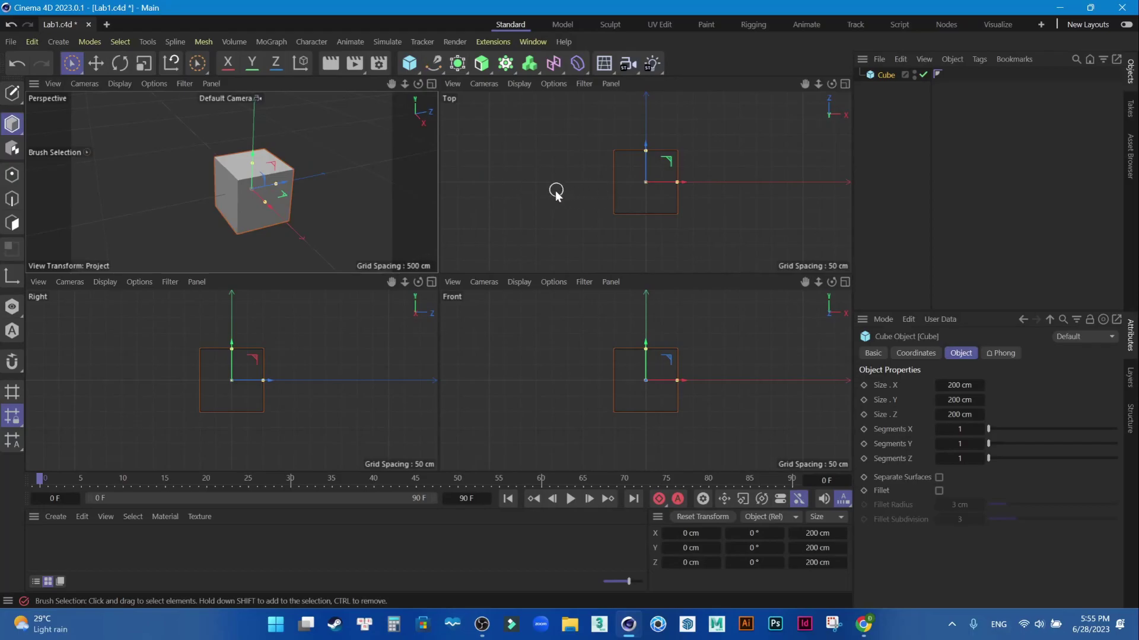
pyautogui.middleClick(584, 191)
pyautogui.middleClick(583, 191)
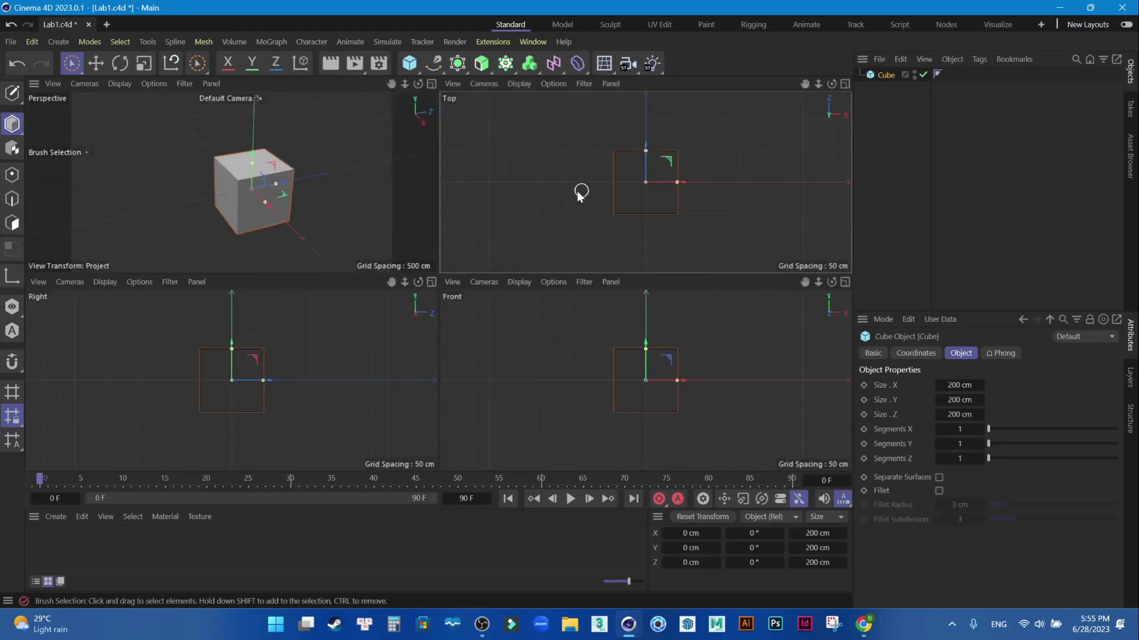
pyautogui.middleClick(550, 164)
pyautogui.middleClick(470, 261)
pyautogui.middleClick(330, 212)
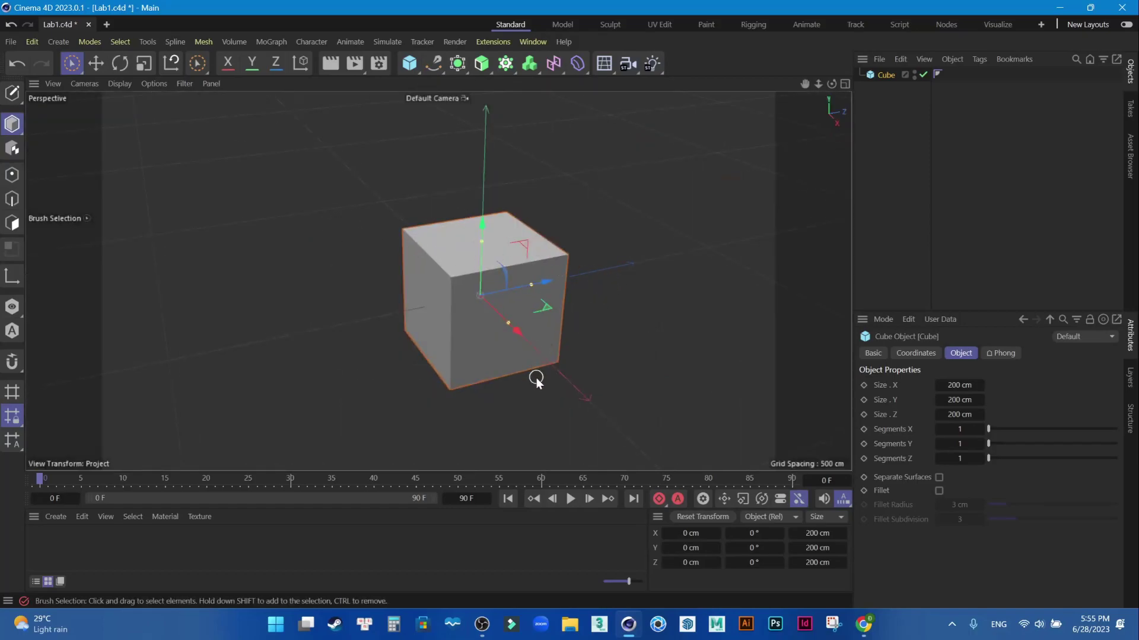
# Orbit to a new angle and zoom out so the cube sits small in view
pyautogui.moveTo(510, 372)
pyautogui.keyDown('alt'); pyautogui.mouseDown()
pyautogui.moveTo(542, 394)
pyautogui.moveTo(545, 376)
pyautogui.mouseUp(); pyautogui.keyUp('alt')
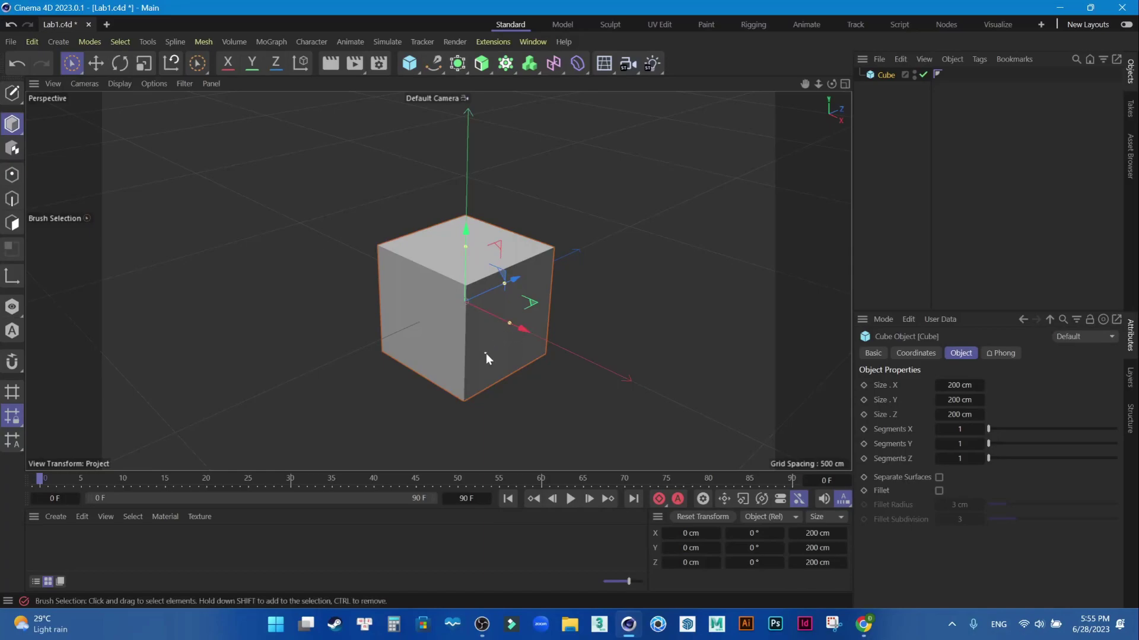
pyautogui.scroll(-2, 486, 353)
pyautogui.scroll(-2, 486, 354)
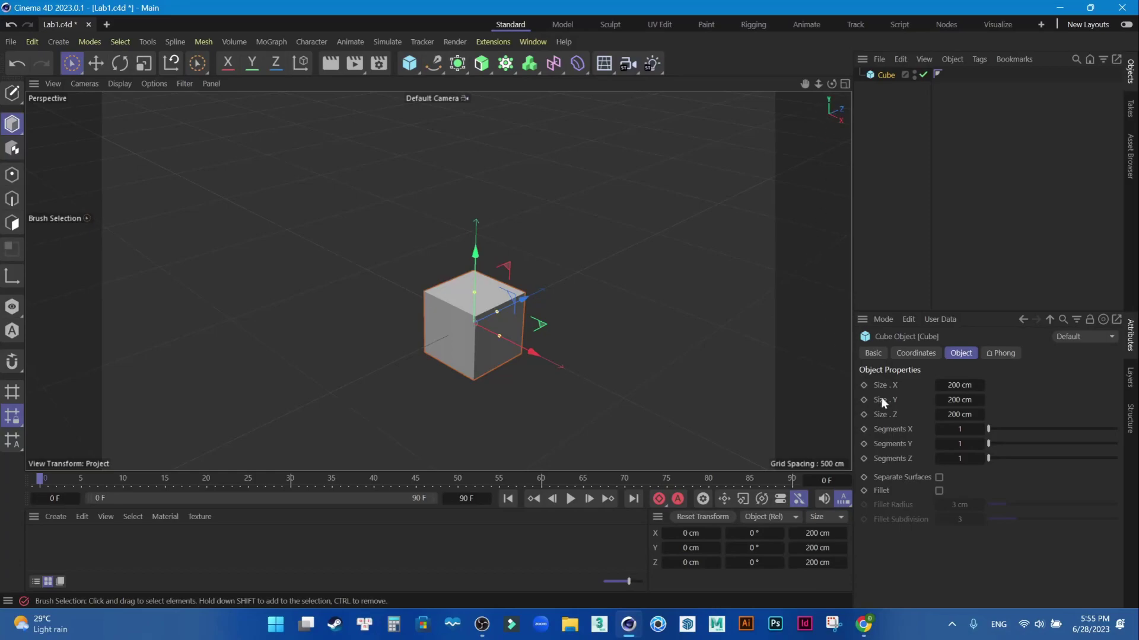
# Set the cube's Size Y to 500 cm, making a 200 × 500 × 200 cm block
pyautogui.doubleClick(958, 401)
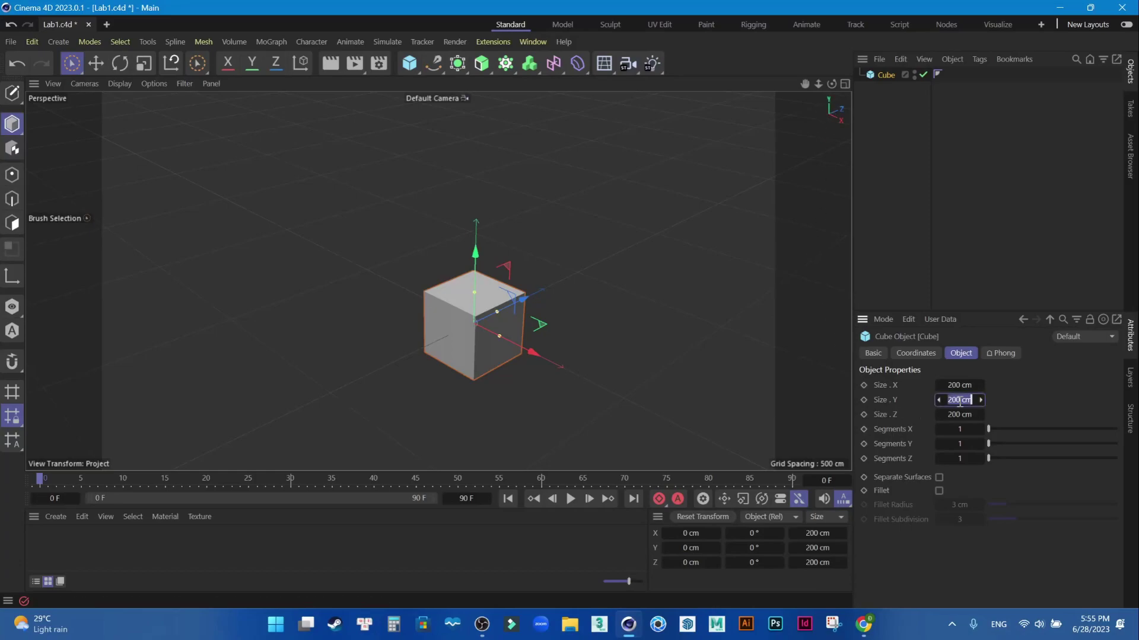
pyautogui.write('500')
pyautogui.press('Return')
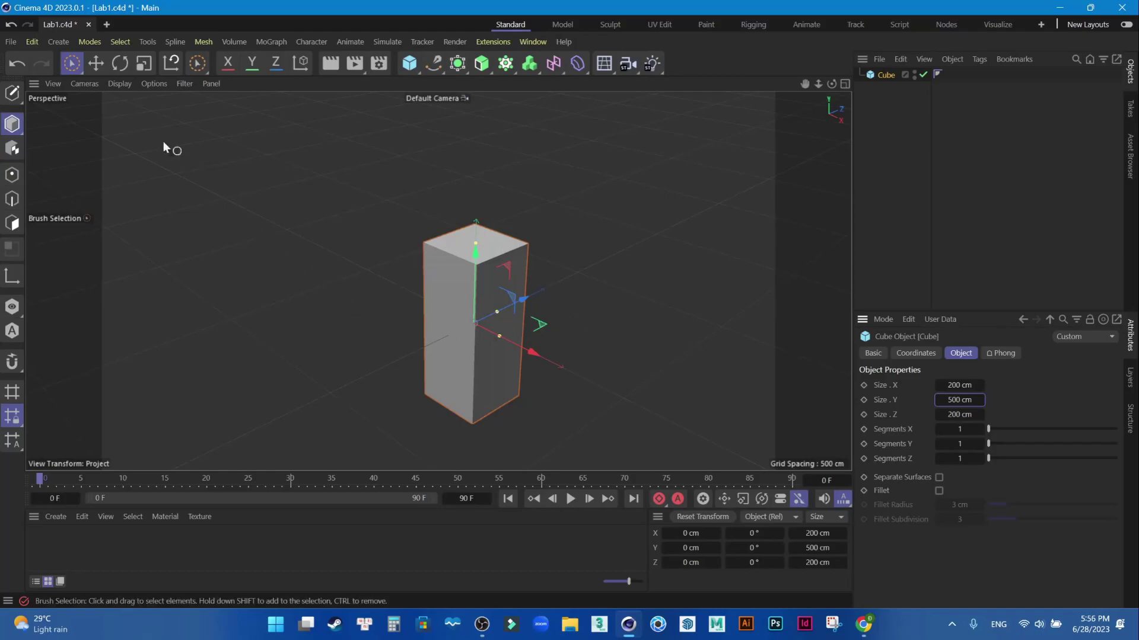
pyautogui.click(70, 66)
pyautogui.click(282, 318)
pyautogui.click(466, 292)
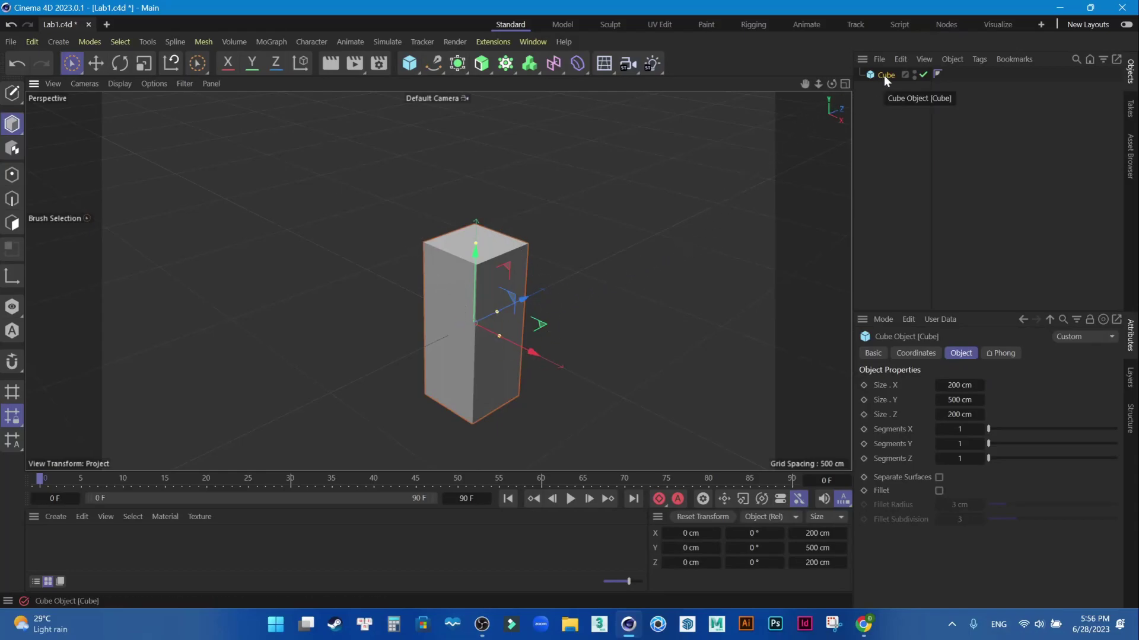
pyautogui.click(890, 146)
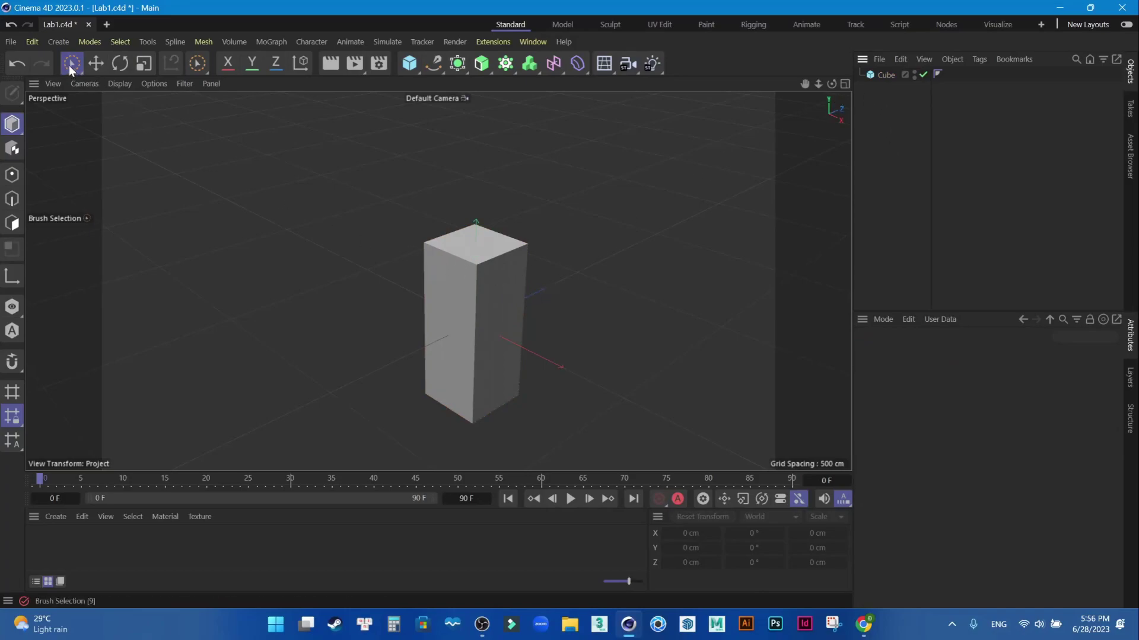
pyautogui.click(497, 295)
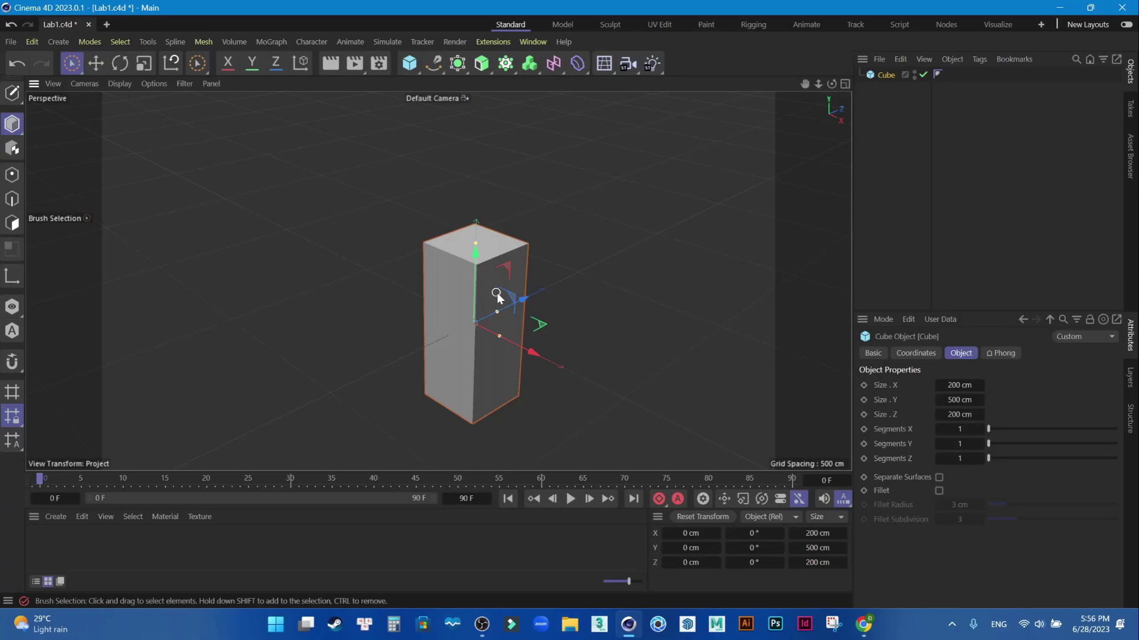
pyautogui.click(656, 237)
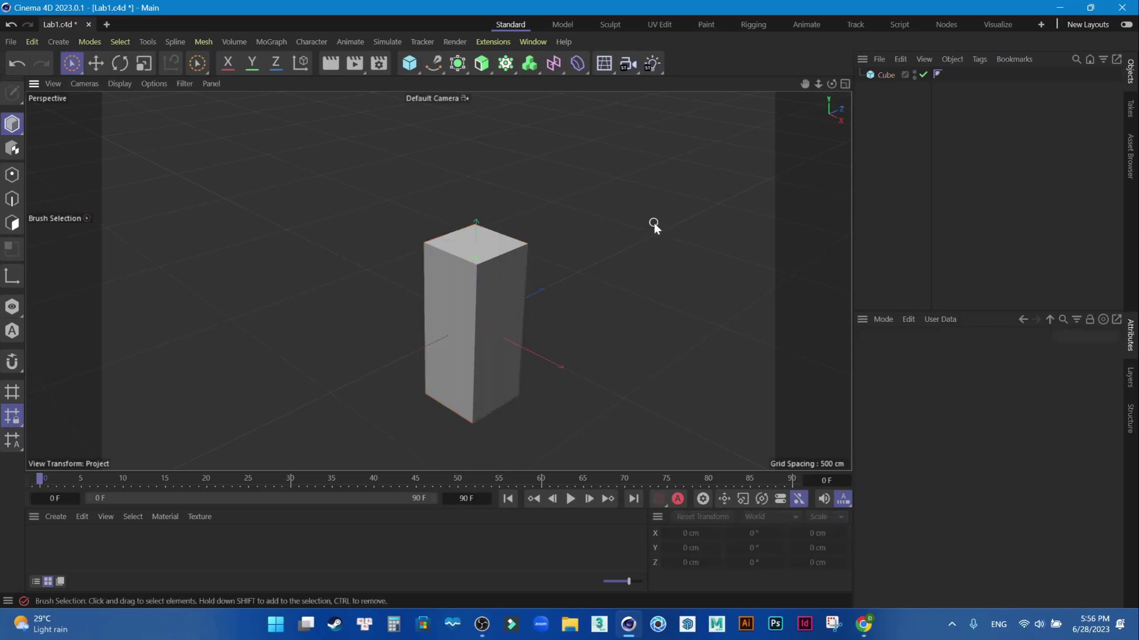
pyautogui.click(883, 75)
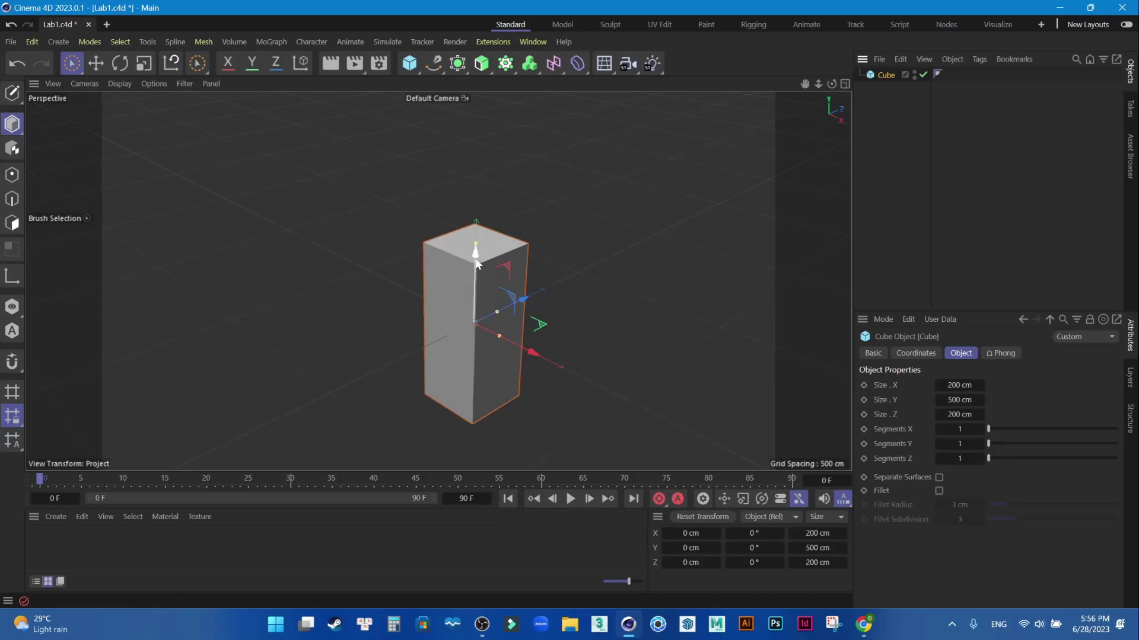
pyautogui.scroll(2, 469, 288)
# Drag the size handles to reshape the cube to about 129 × 534 × 408 cm
pyautogui.scroll(1, 465, 298)
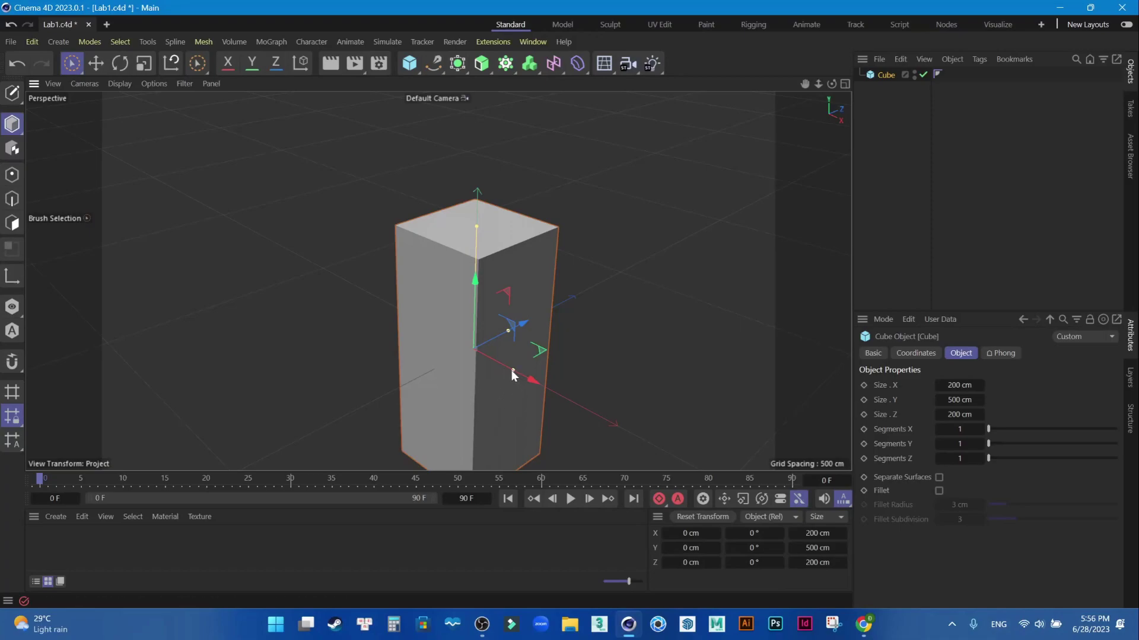
pyautogui.moveTo(514, 371); pyautogui.dragTo(494, 379)
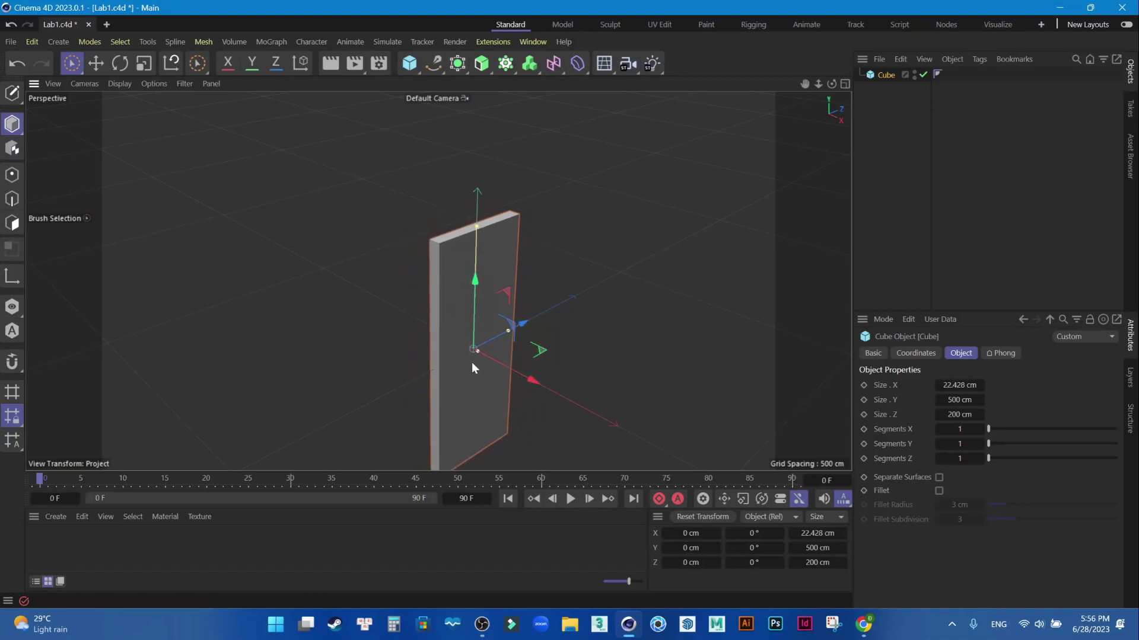
pyautogui.moveTo(494, 380); pyautogui.dragTo(477, 398)
pyautogui.moveTo(478, 229)
pyautogui.mouseDown()
pyautogui.moveTo(489, 186)
pyautogui.moveTo(488, 204)
pyautogui.mouseUp()
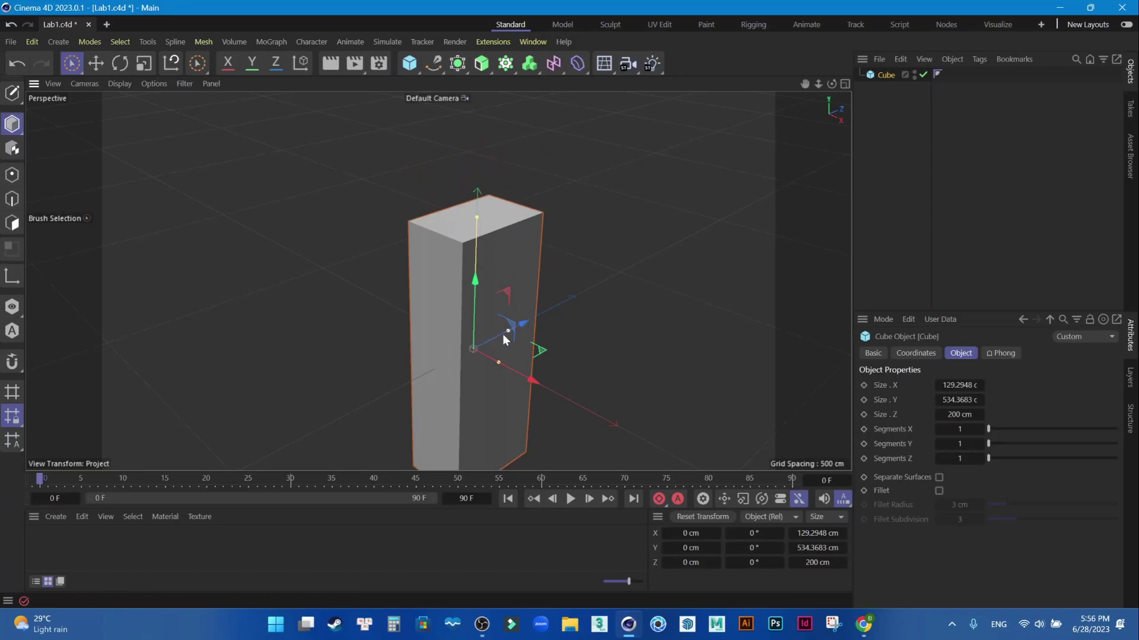
pyautogui.moveTo(507, 332)
pyautogui.mouseDown()
pyautogui.moveTo(585, 304)
pyautogui.moveTo(511, 334)
pyautogui.moveTo(656, 307)
pyautogui.moveTo(546, 338)
pyautogui.mouseUp()
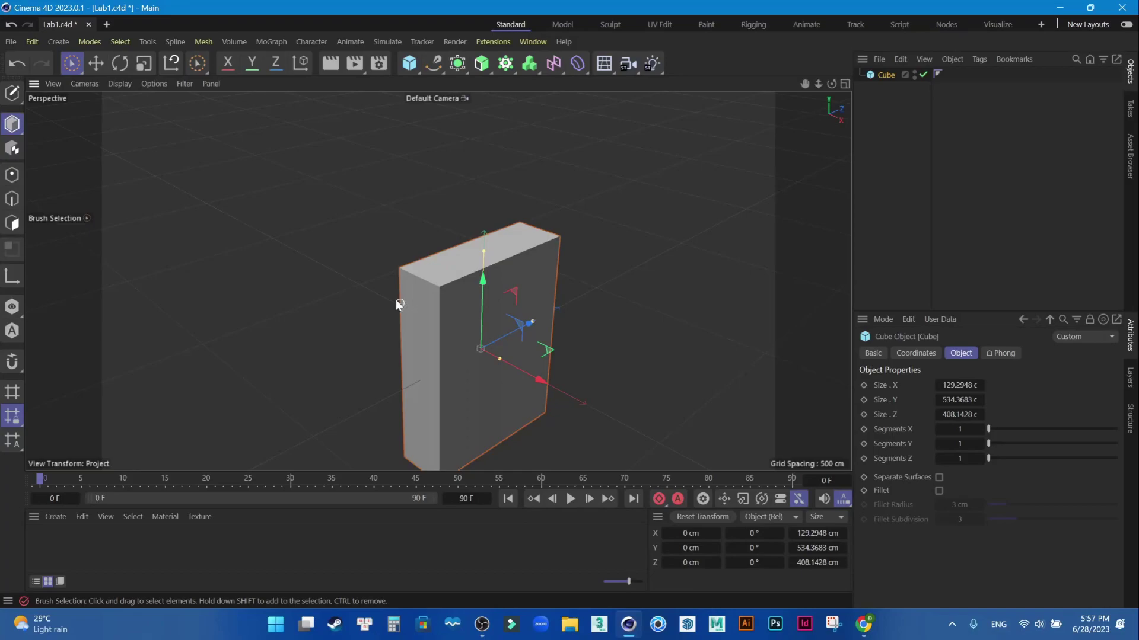
pyautogui.scroll(-3, 478, 368)
pyautogui.scroll(-3, 478, 368)
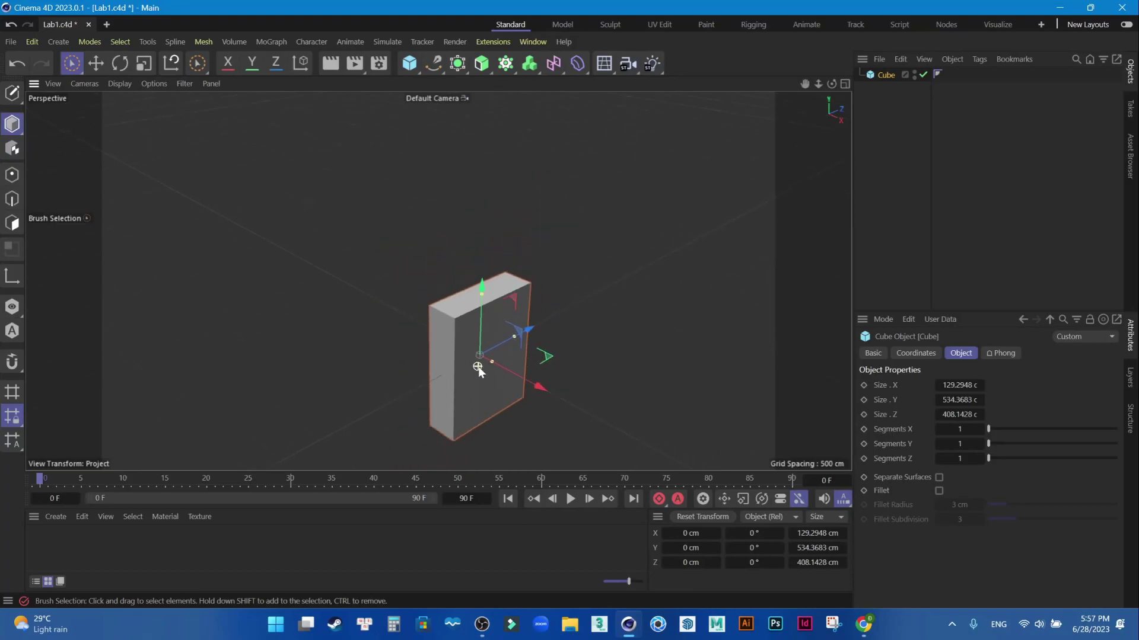
# Raise the slab along Y to about 648 cm and show its Coordinates values
pyautogui.scroll(-2, 478, 368)
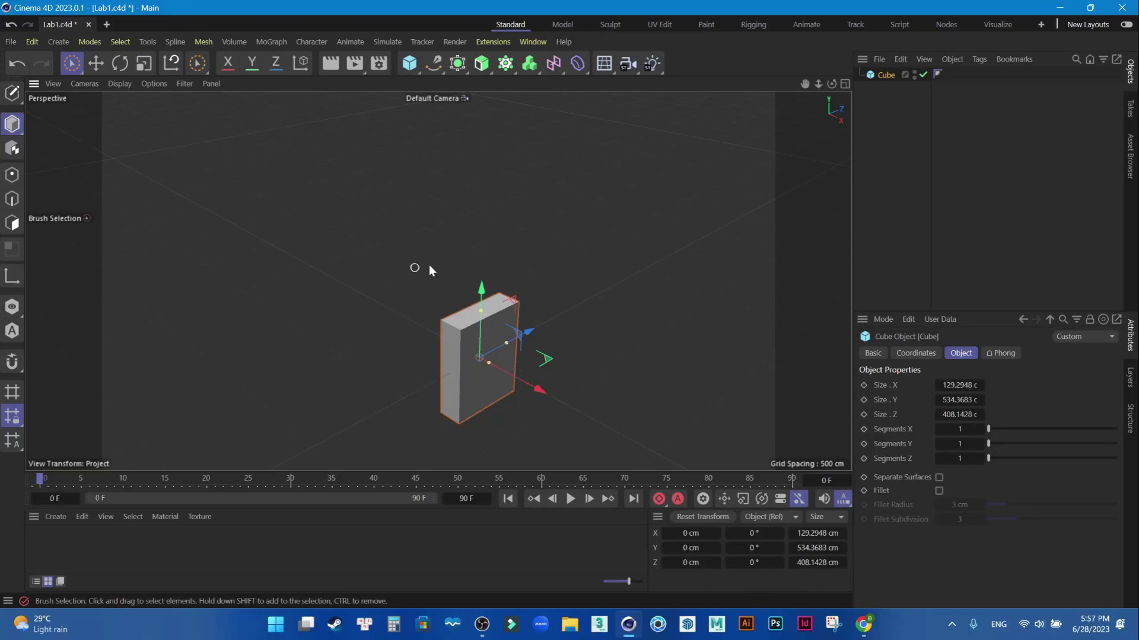
pyautogui.moveTo(490, 276); pyautogui.dragTo(507, 158)
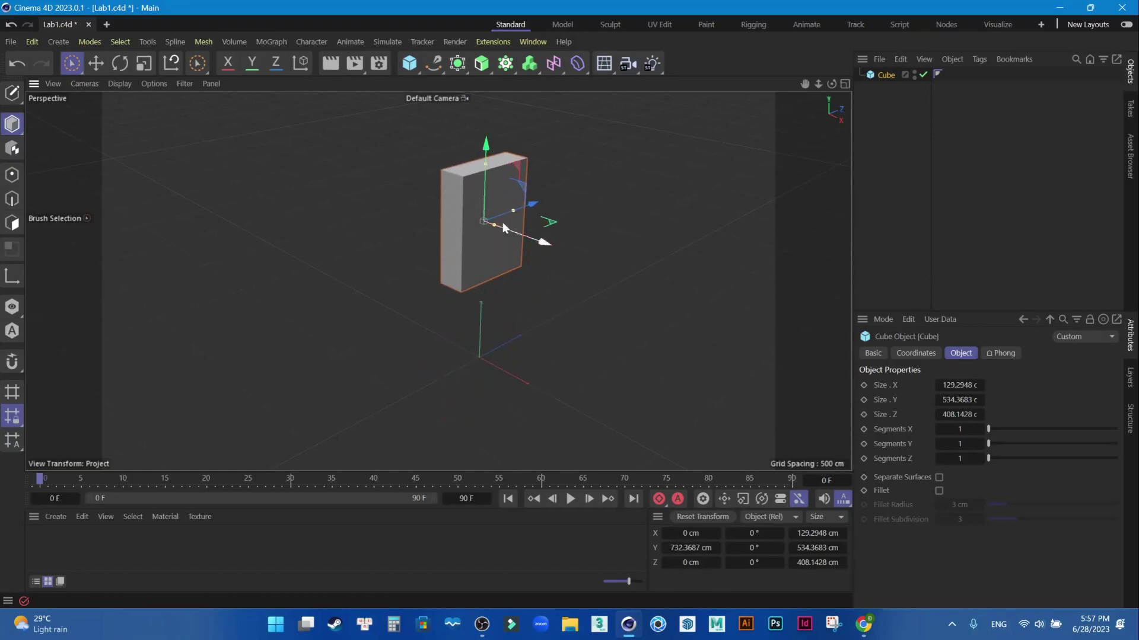
pyautogui.moveTo(484, 185)
pyautogui.mouseDown()
pyautogui.moveTo(482, 279)
pyautogui.moveTo(490, 165)
pyautogui.mouseUp()
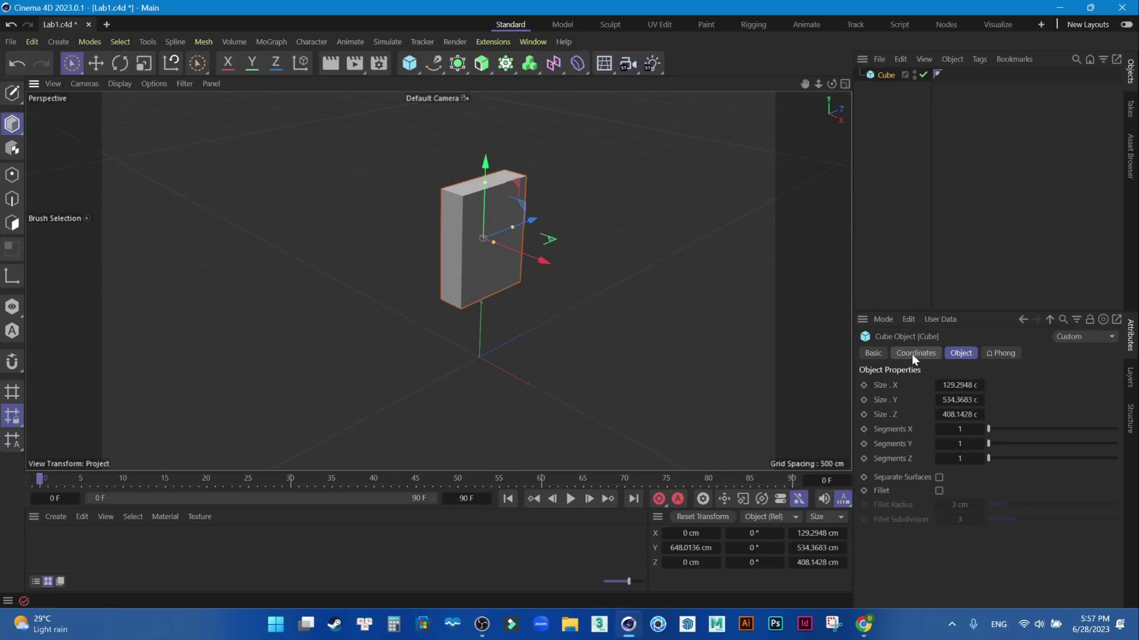
pyautogui.click(927, 355)
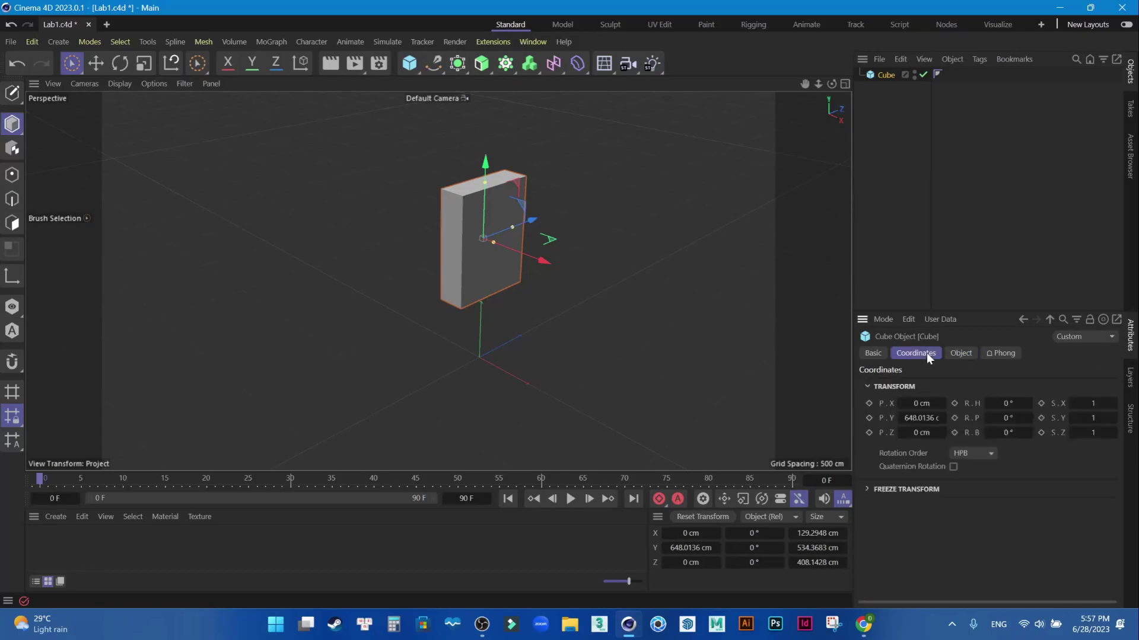
# Drag the slab lower, then try P.Y values of 0 cm and 100 cm
pyautogui.moveTo(486, 172); pyautogui.dragTo(506, 222)
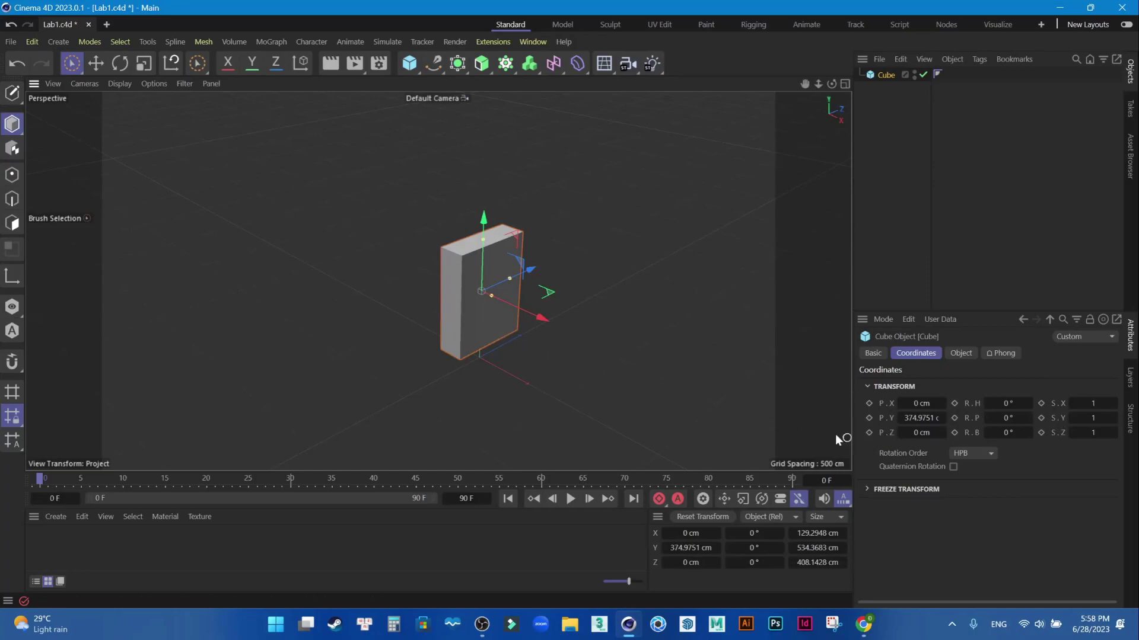
pyautogui.click(921, 418)
pyautogui.write('0')
pyautogui.press('Return')
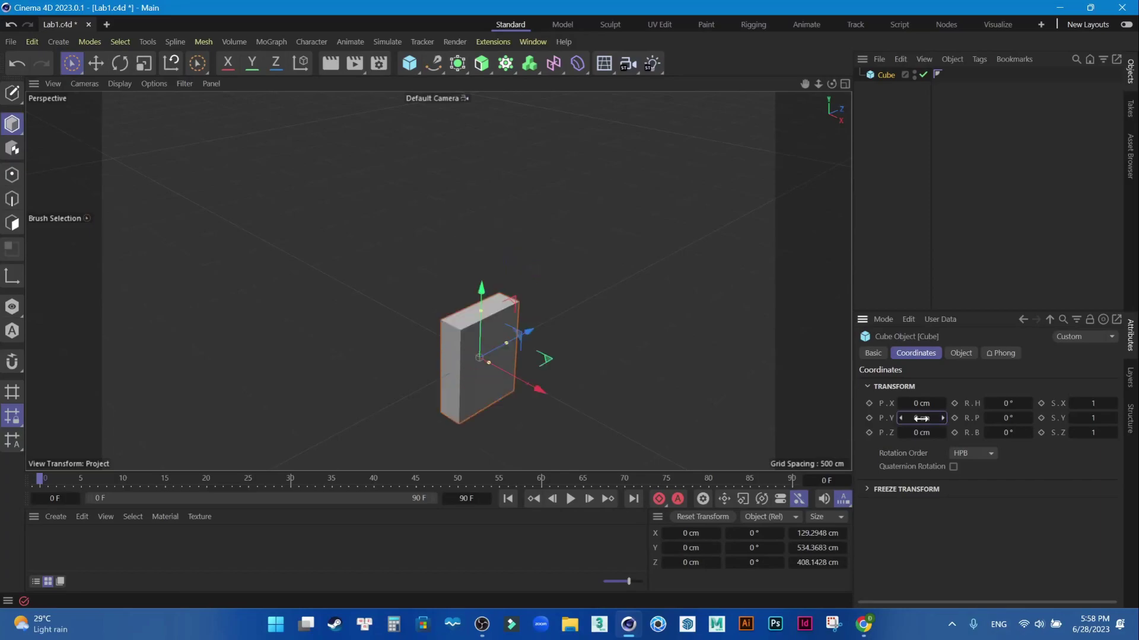
pyautogui.click(917, 419)
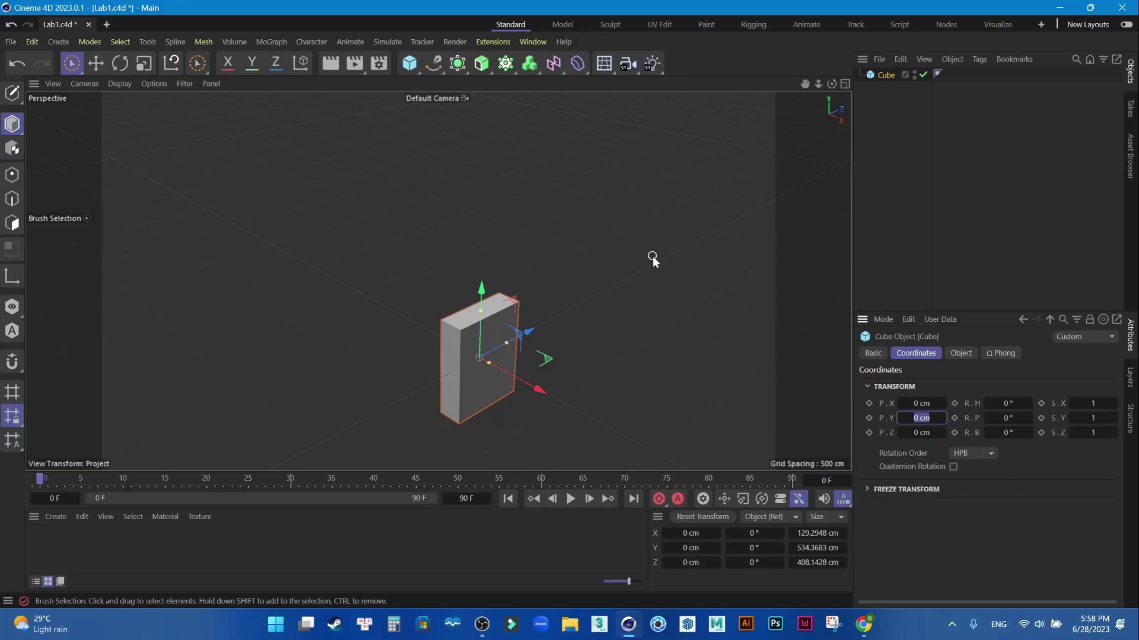
pyautogui.write('100')
pyautogui.press('Return')
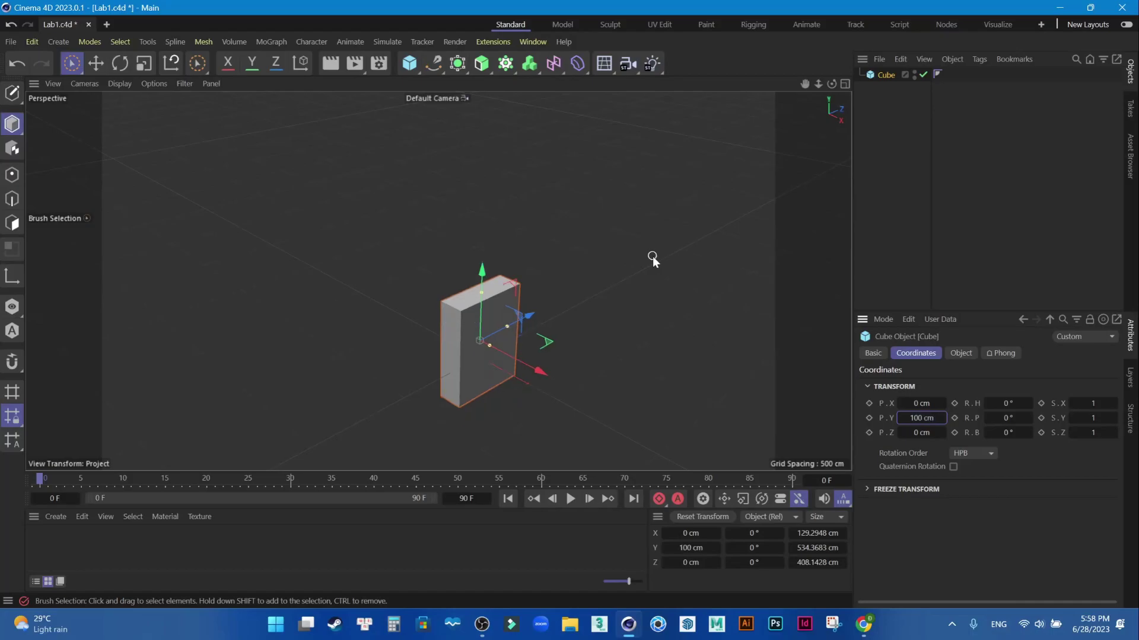
# Reset P.Y to 0, then settle the slab at a height of 500 cm
pyautogui.click(923, 418)
pyautogui.write('0')
pyautogui.press('Return')
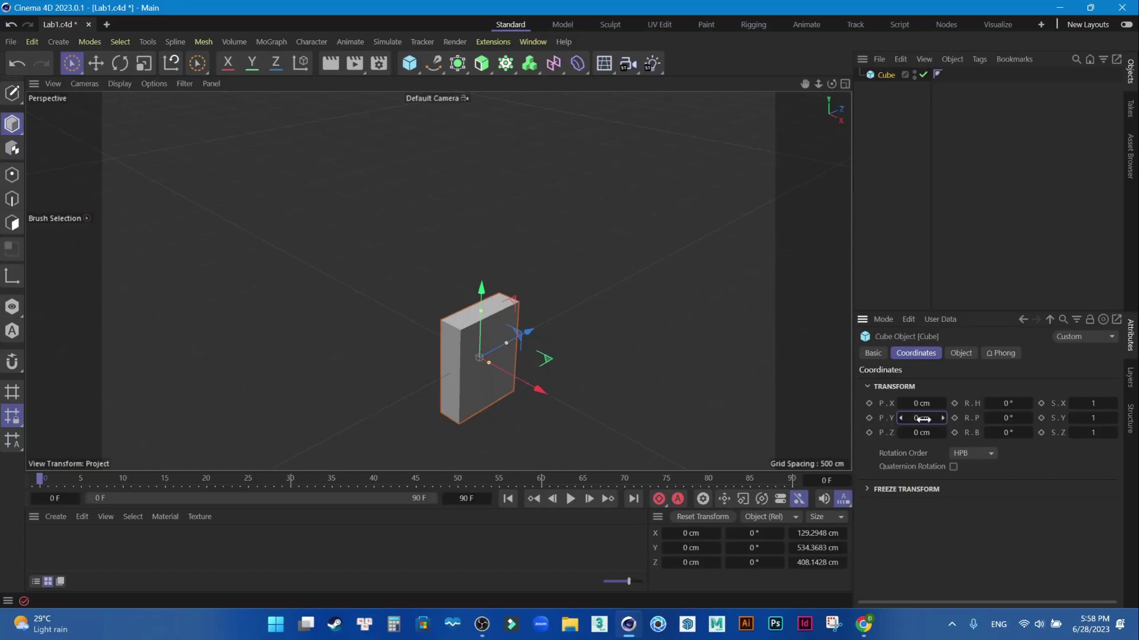
pyautogui.click(923, 419)
pyautogui.write('500')
pyautogui.press('Return')
pyautogui.rightClick(866, 420)
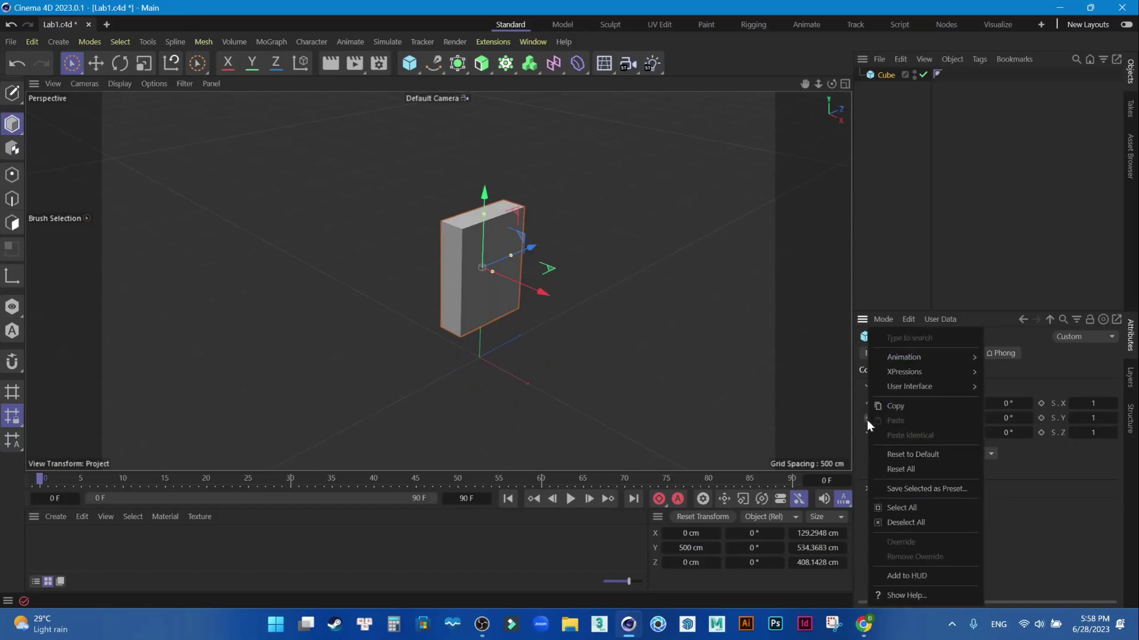
# Drag the slab down and then higher, then reset its Y position to 0 cm
pyautogui.click(738, 383)
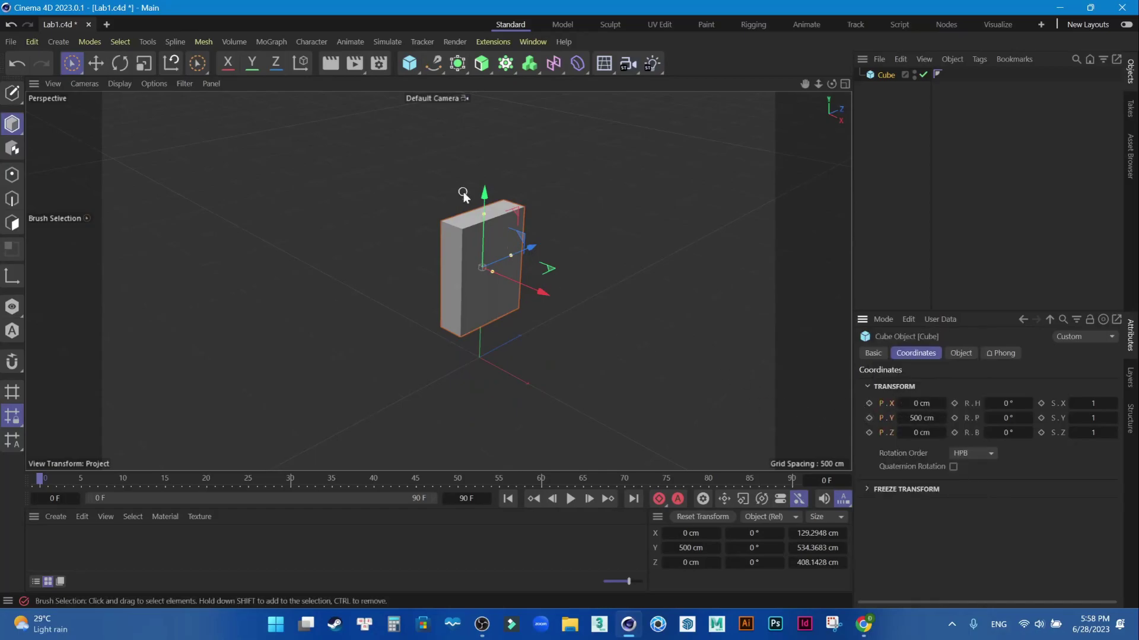
pyautogui.moveTo(485, 191); pyautogui.dragTo(493, 216)
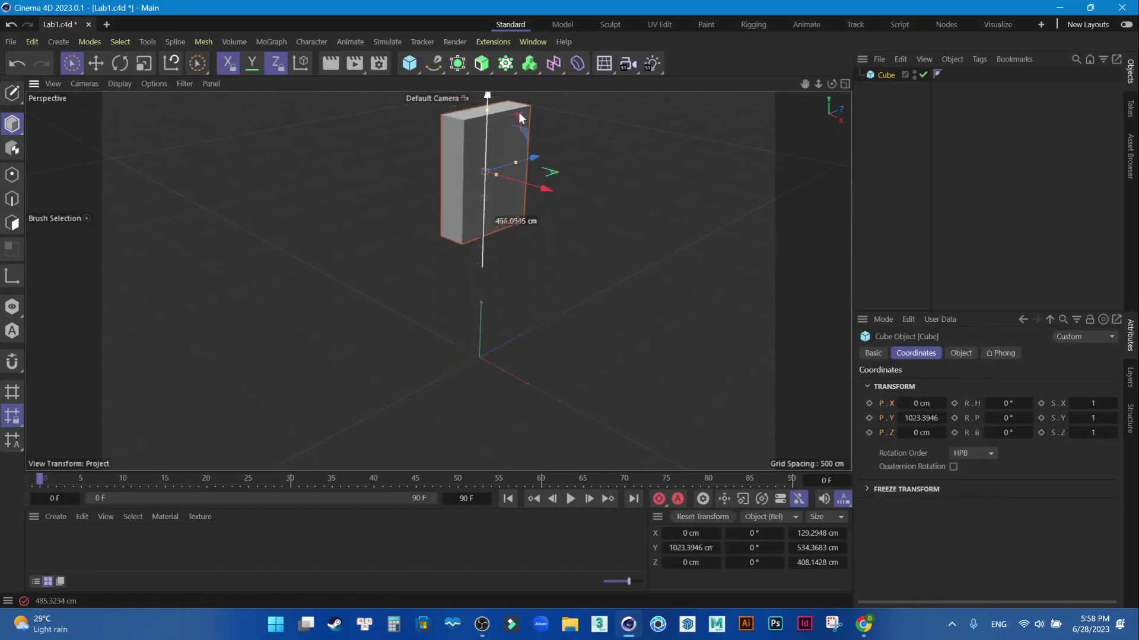
pyautogui.moveTo(494, 221); pyautogui.dragTo(536, 154)
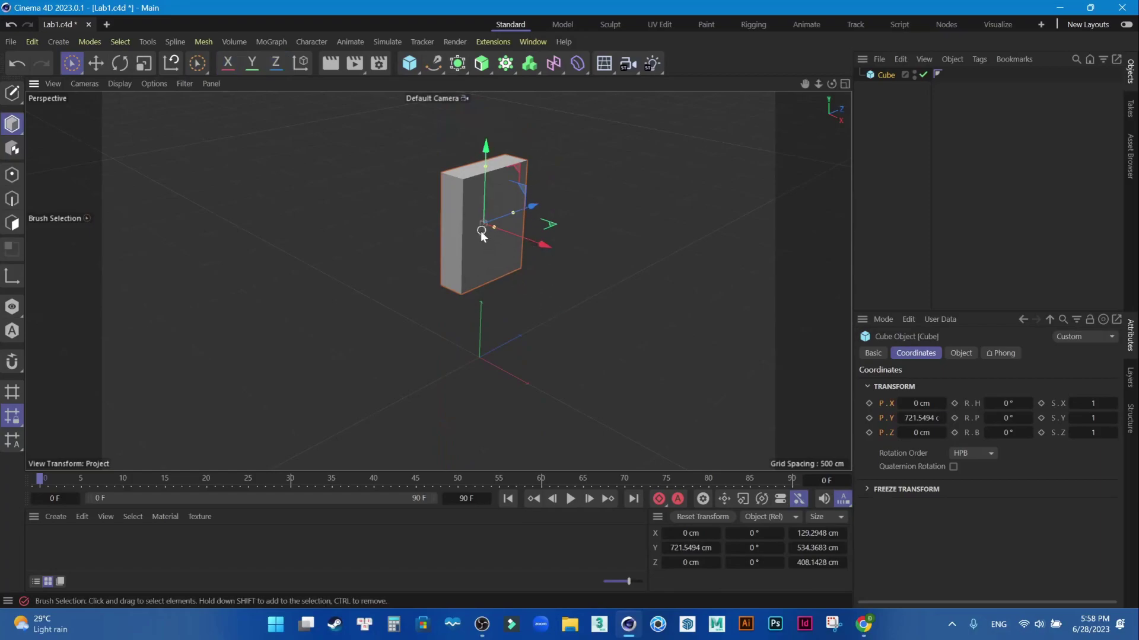
pyautogui.rightClick(869, 419)
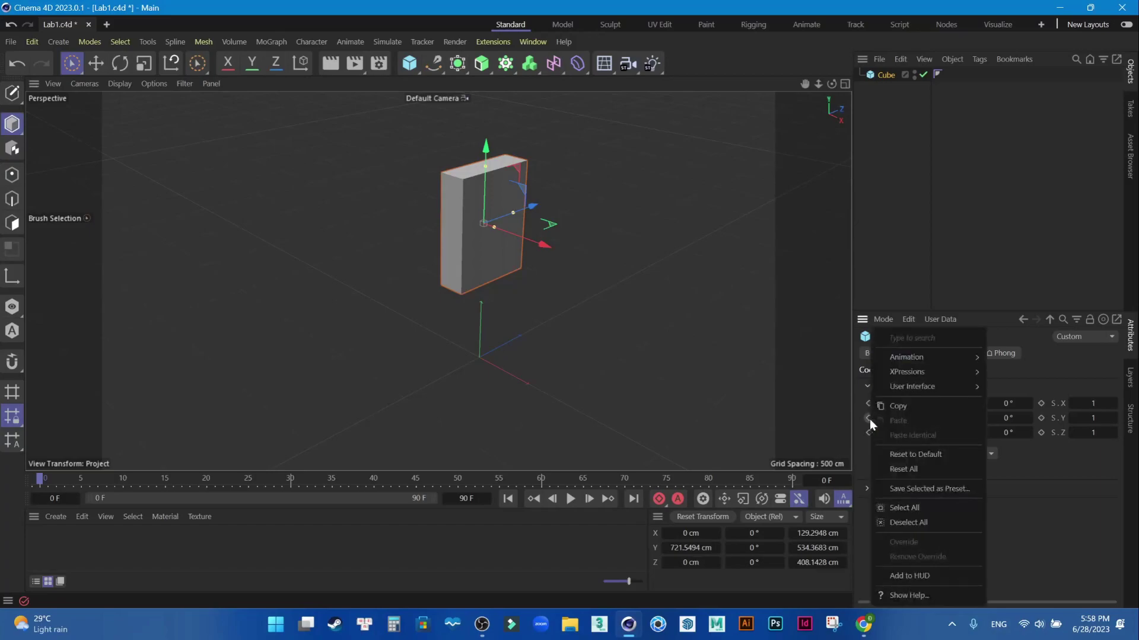
pyautogui.click(943, 457)
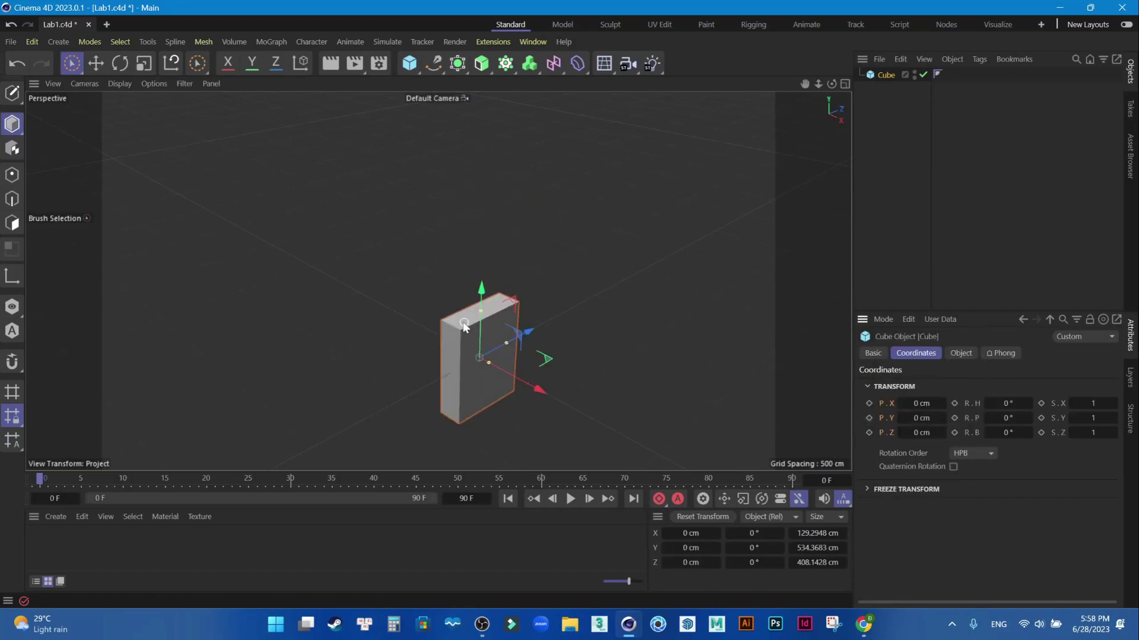
# Drag the slab up, sideways and across its planes, then reset its position to 0 cm
pyautogui.moveTo(481, 289); pyautogui.dragTo(484, 175)
pyautogui.moveTo(527, 278); pyautogui.dragTo(422, 238)
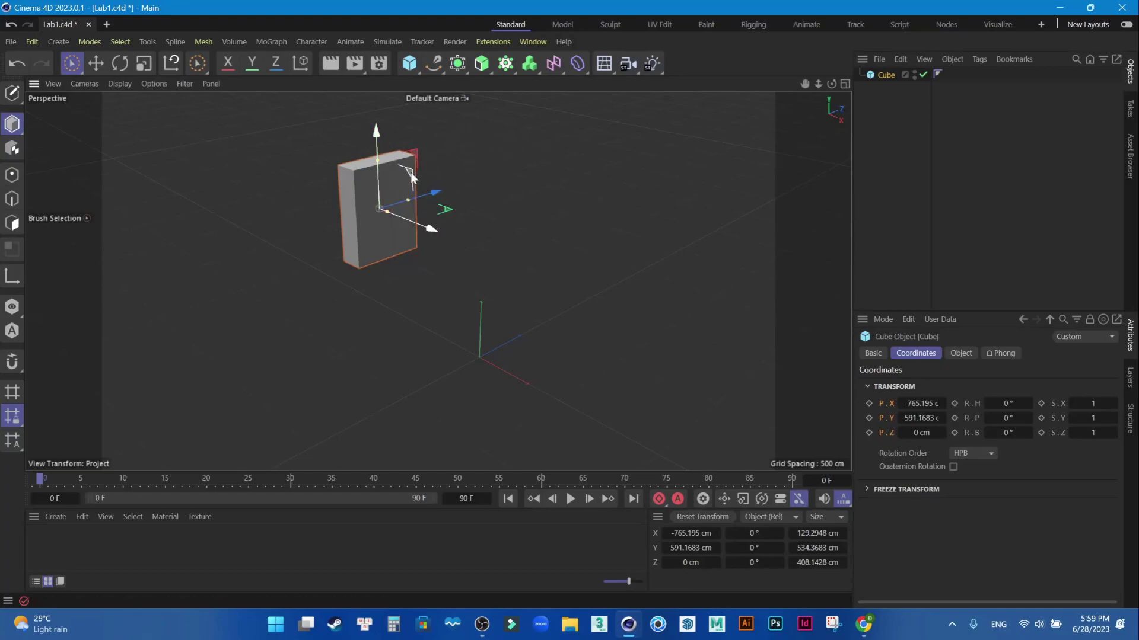
pyautogui.moveTo(632, 219)
pyautogui.keyDown('alt'); pyautogui.mouseDown()
pyautogui.moveTo(542, 233)
pyautogui.moveTo(624, 208)
pyautogui.moveTo(590, 258)
pyautogui.moveTo(407, 195)
pyautogui.moveTo(504, 264)
pyautogui.moveTo(472, 268)
pyautogui.moveTo(539, 249)
pyautogui.moveTo(622, 196)
pyautogui.moveTo(572, 208)
pyautogui.moveTo(606, 155)
pyautogui.mouseUp(); pyautogui.keyUp('alt')
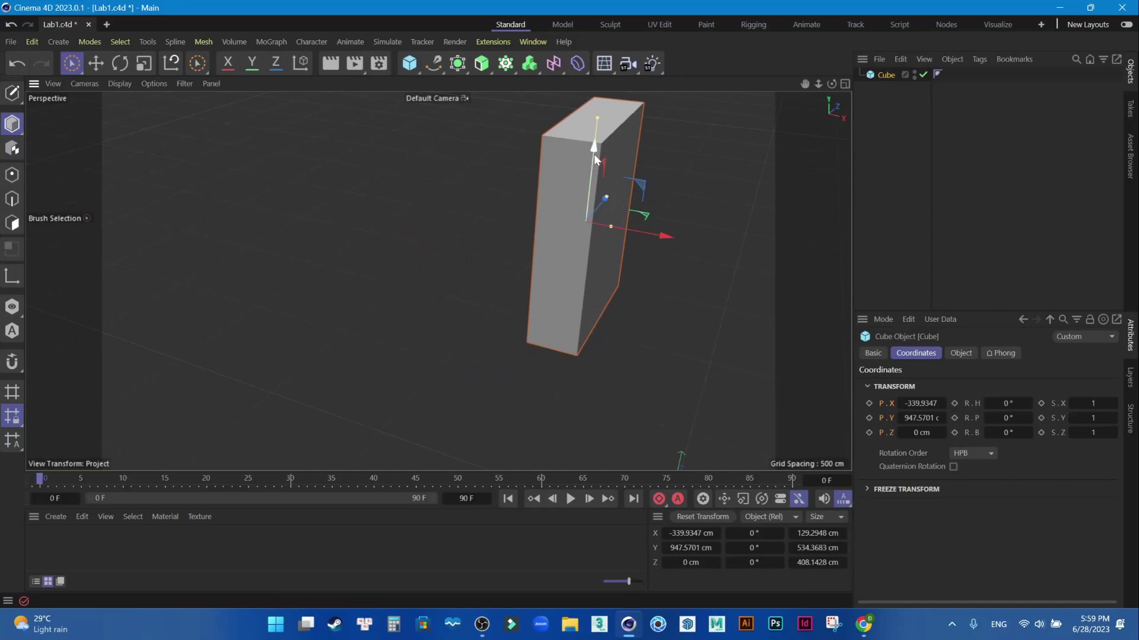
pyautogui.moveTo(640, 188)
pyautogui.mouseDown()
pyautogui.moveTo(713, 161)
pyautogui.moveTo(589, 229)
pyautogui.mouseUp()
pyautogui.keyDown('alt'); pyautogui.moveTo(656, 250); pyautogui.dragTo(500, 275); pyautogui.keyUp('alt')
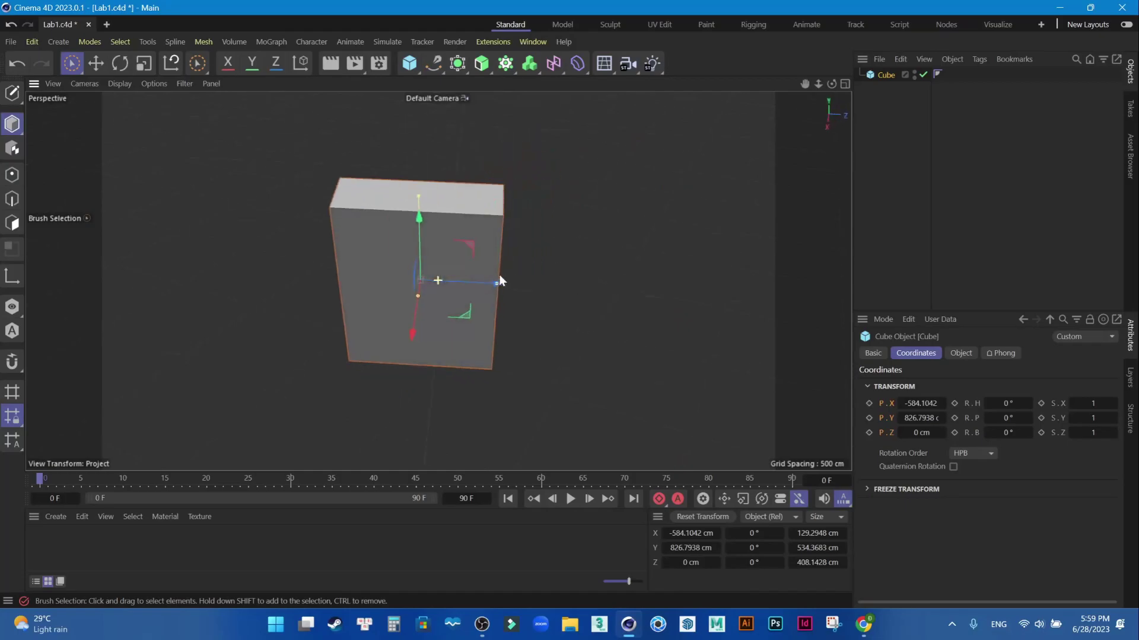
pyautogui.moveTo(468, 318); pyautogui.dragTo(509, 371)
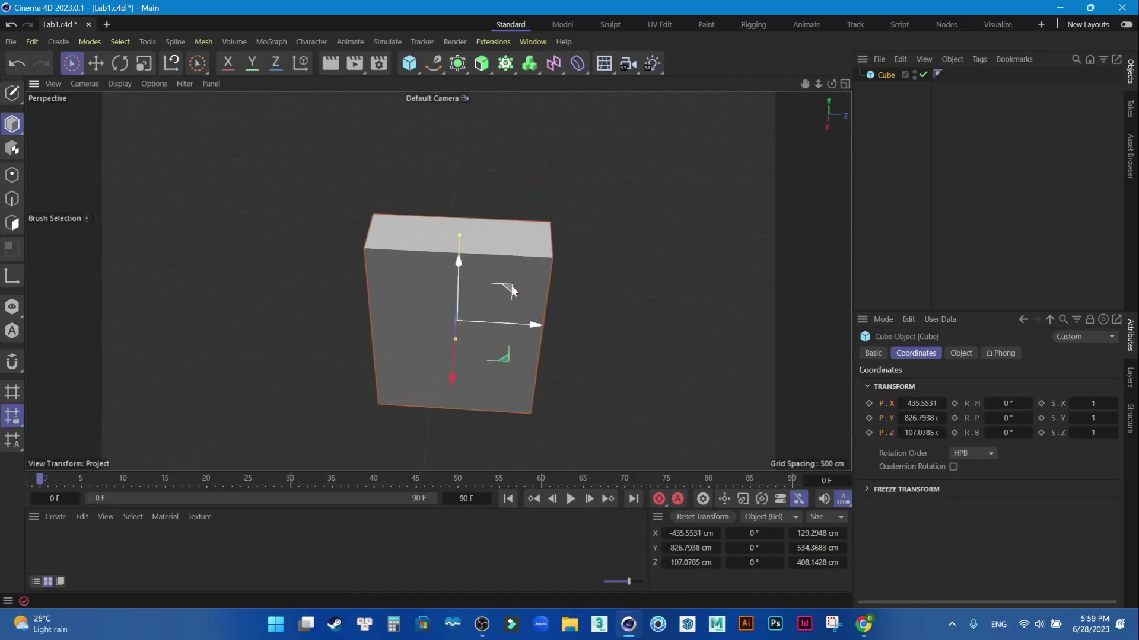
pyautogui.moveTo(515, 291); pyautogui.dragTo(628, 208)
pyautogui.moveTo(556, 321)
pyautogui.keyDown('alt'); pyautogui.mouseDown()
pyautogui.moveTo(683, 293)
pyautogui.moveTo(643, 299)
pyautogui.mouseUp(); pyautogui.keyUp('alt')
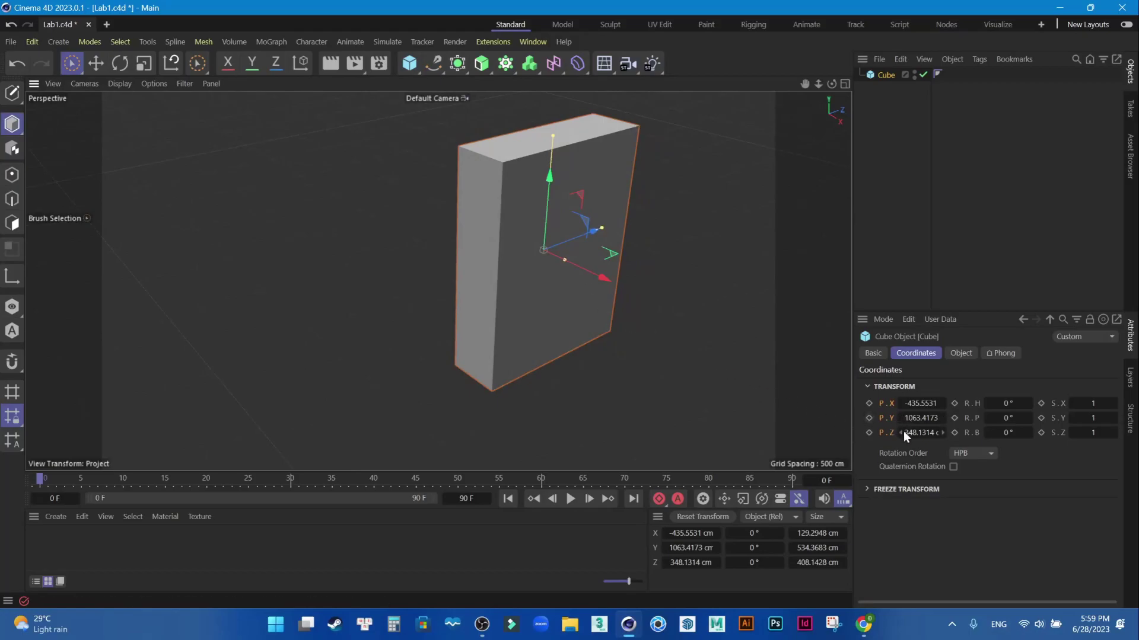
pyautogui.rightClick(881, 417)
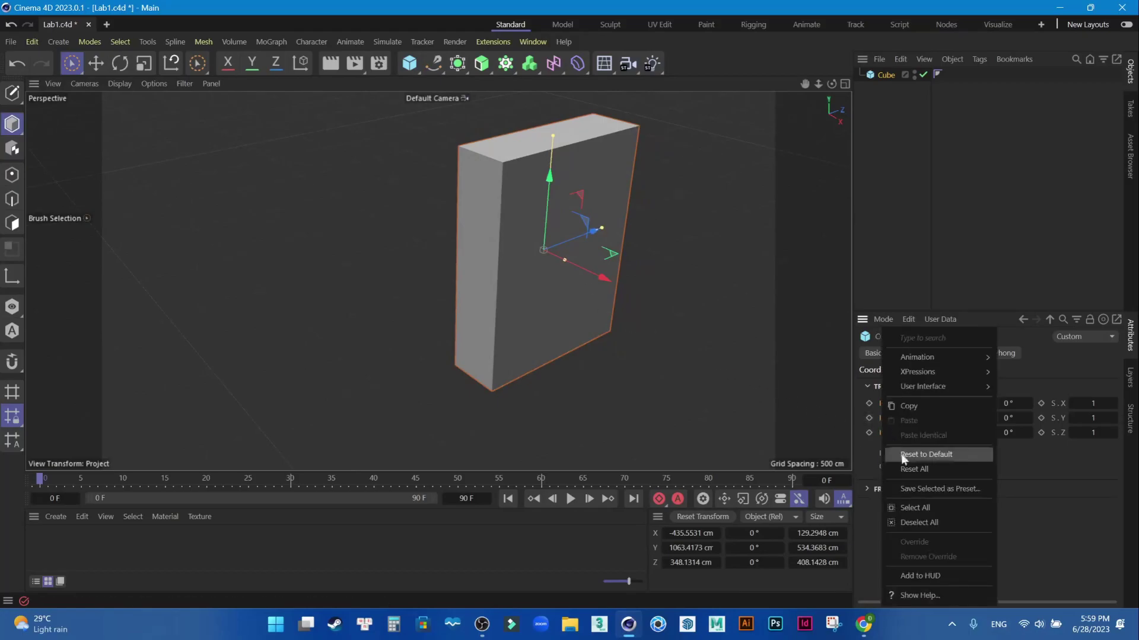
pyautogui.click(935, 458)
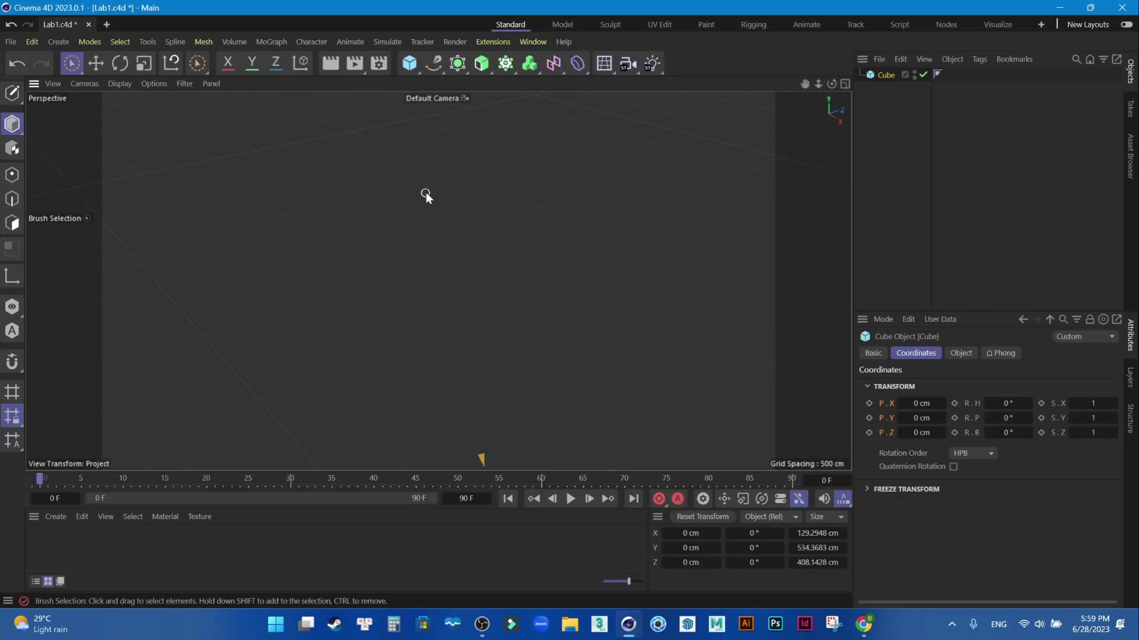
# Reset the viewport to the default camera and zoom out until the whole slab shows
pyautogui.click(55, 83)
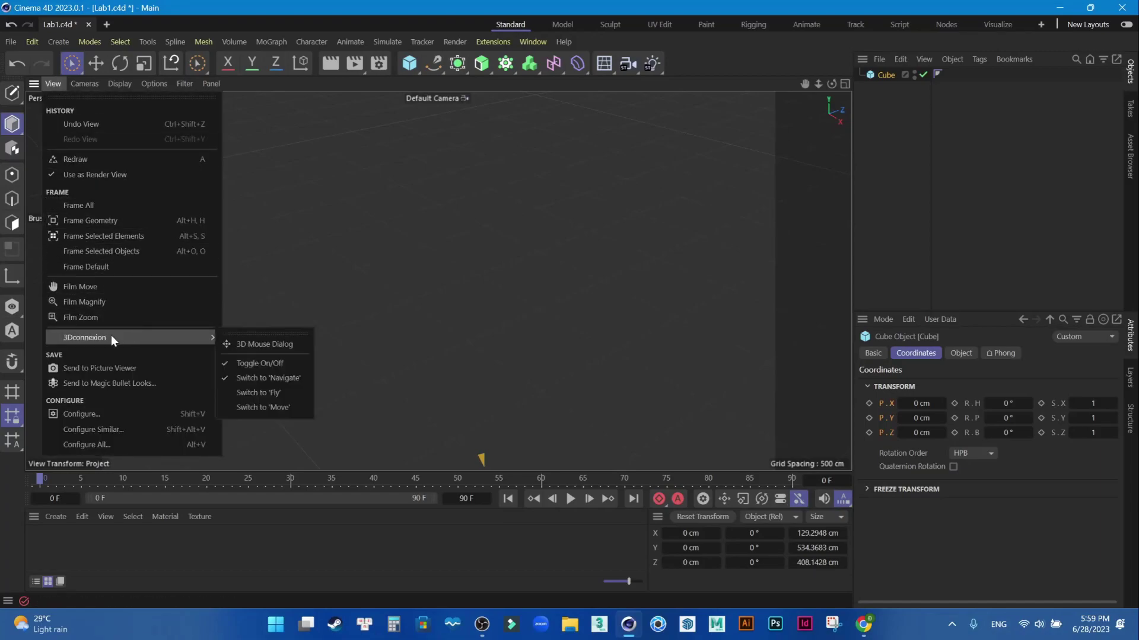
pyautogui.click(69, 266)
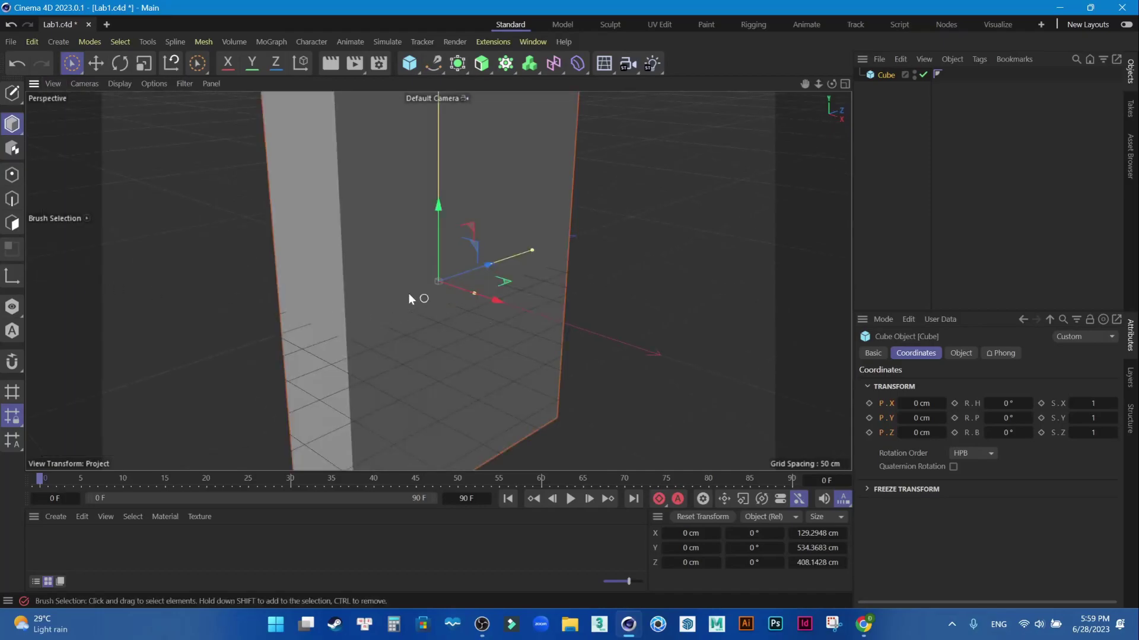
pyautogui.scroll(-3, 390, 293)
pyautogui.scroll(-4, 390, 293)
pyautogui.scroll(-4, 390, 293)
pyautogui.scroll(-2, 390, 293)
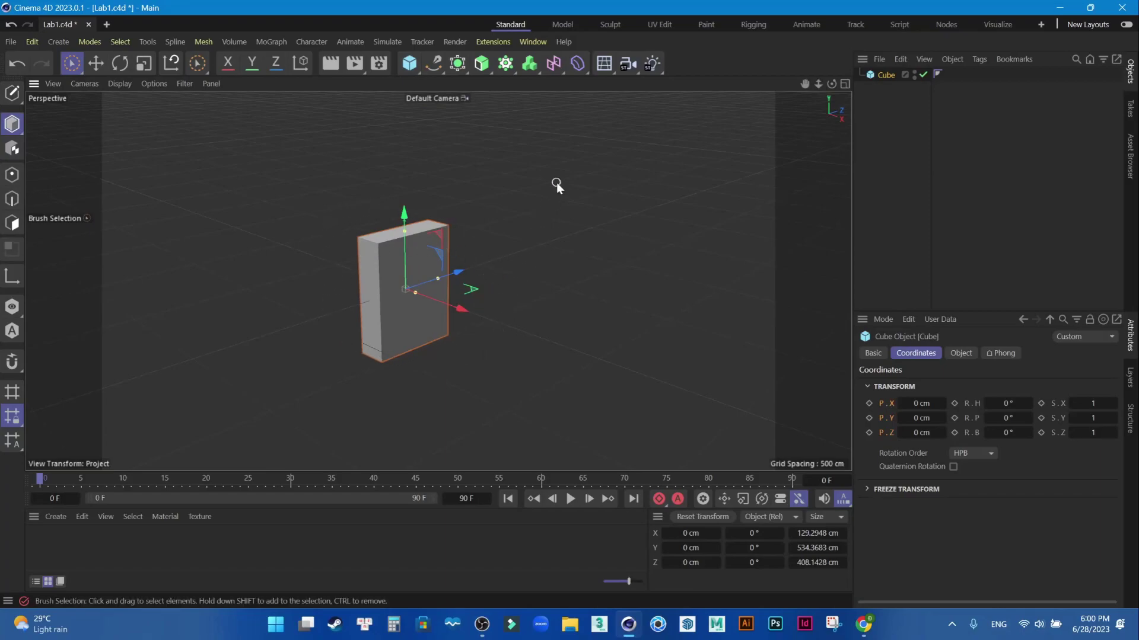
# Add a sphere, move it 436.26 cm along X and enlarge it to about 500 cm across
pyautogui.click(408, 67)
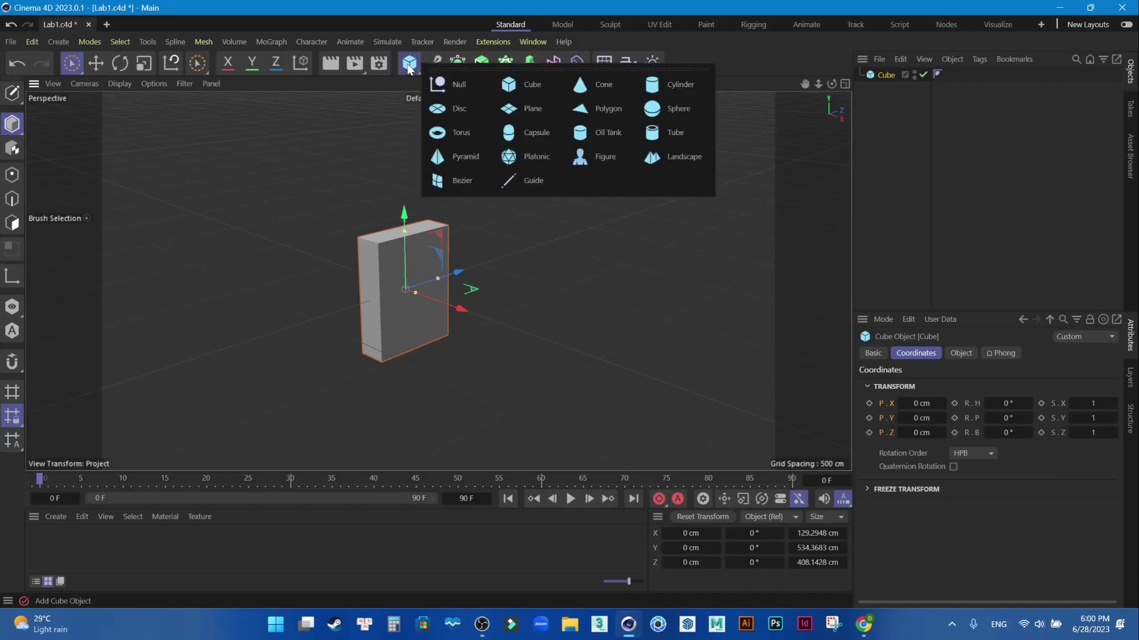
pyautogui.click(666, 112)
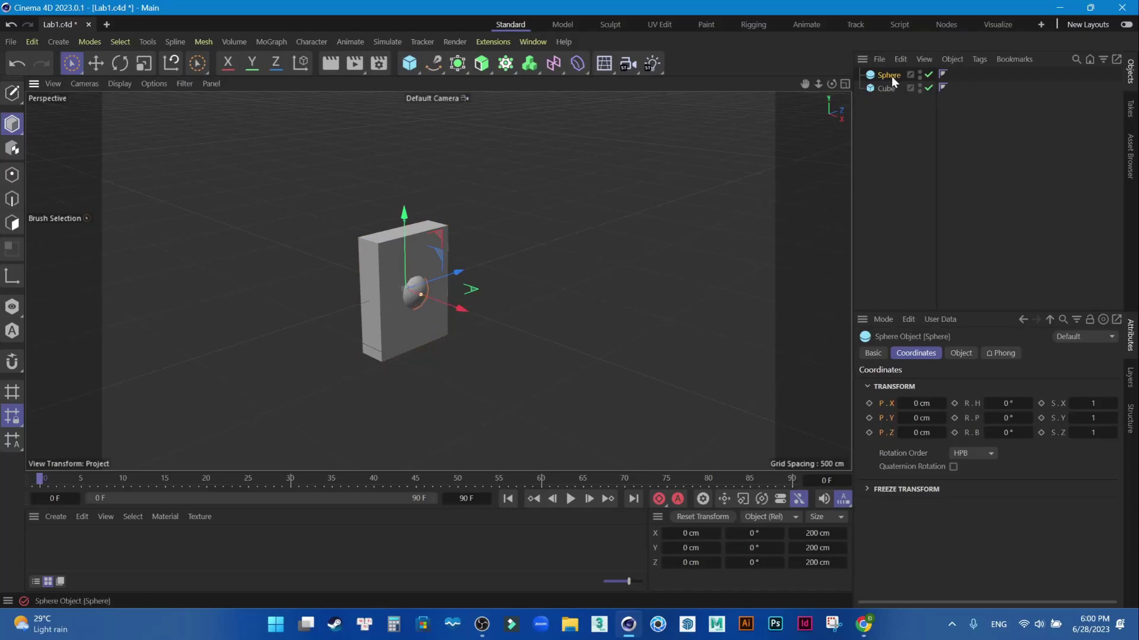
pyautogui.moveTo(462, 308)
pyautogui.mouseDown()
pyautogui.moveTo(571, 346)
pyautogui.moveTo(542, 340)
pyautogui.mouseUp()
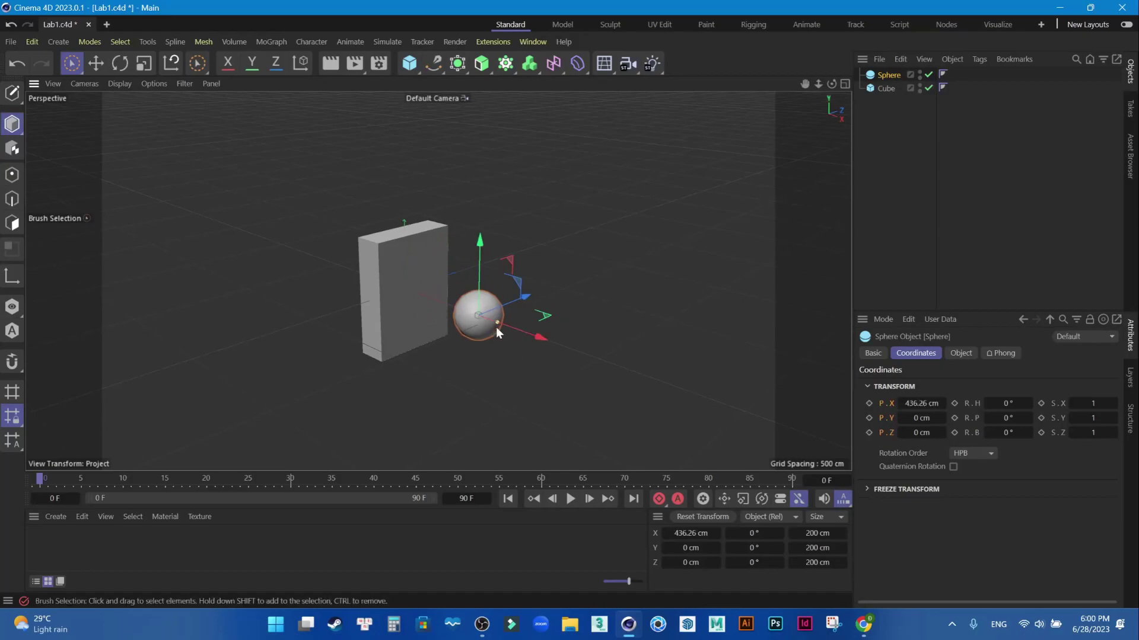
pyautogui.moveTo(497, 322)
pyautogui.mouseDown()
pyautogui.moveTo(544, 340)
pyautogui.moveTo(494, 326)
pyautogui.moveTo(525, 340)
pyautogui.mouseUp()
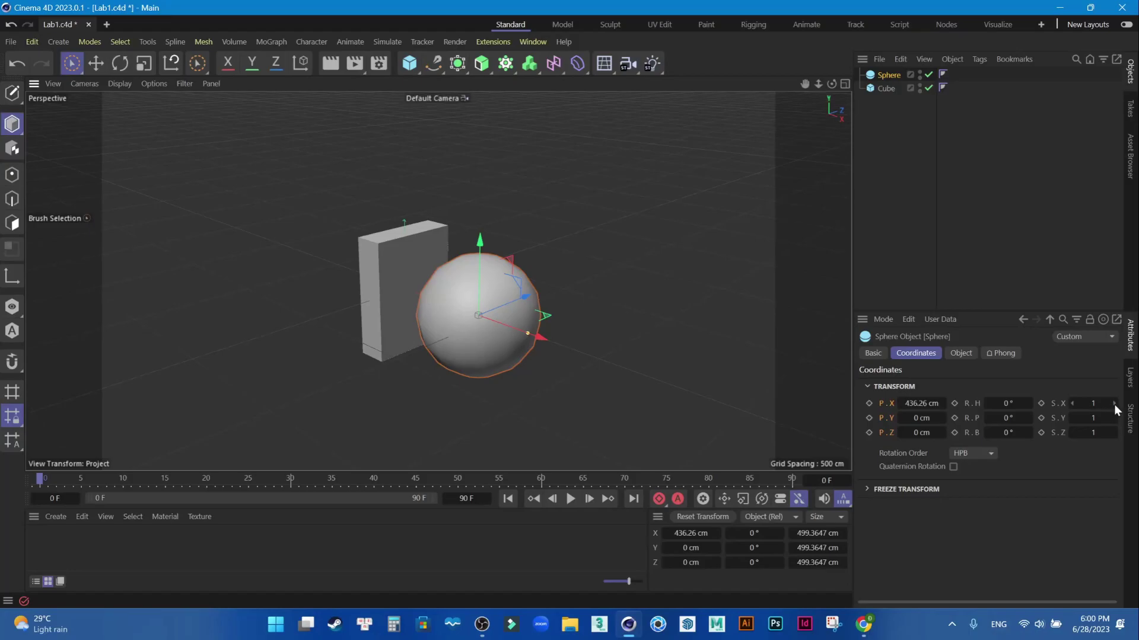
# Set the sphere's X, Y and Z scale to 2
pyautogui.click(1095, 403)
pyautogui.write('2')
pyautogui.press('Return')
pyautogui.click(1095, 418)
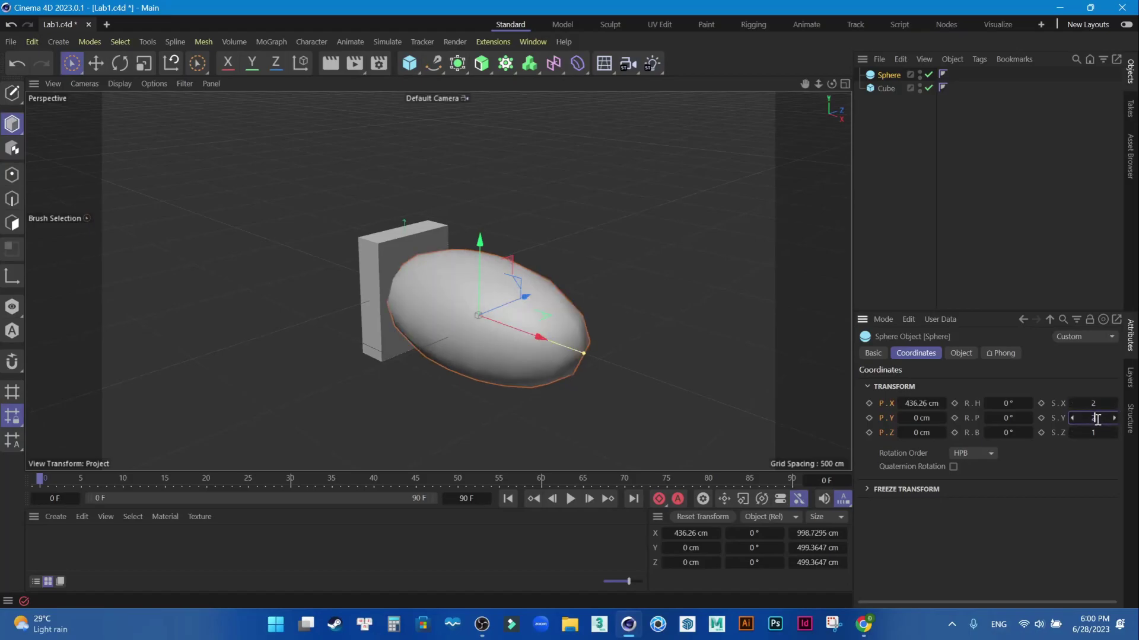
pyautogui.write('2')
pyautogui.press('Return')
pyautogui.click(1095, 434)
pyautogui.write('2')
pyautogui.press('Return')
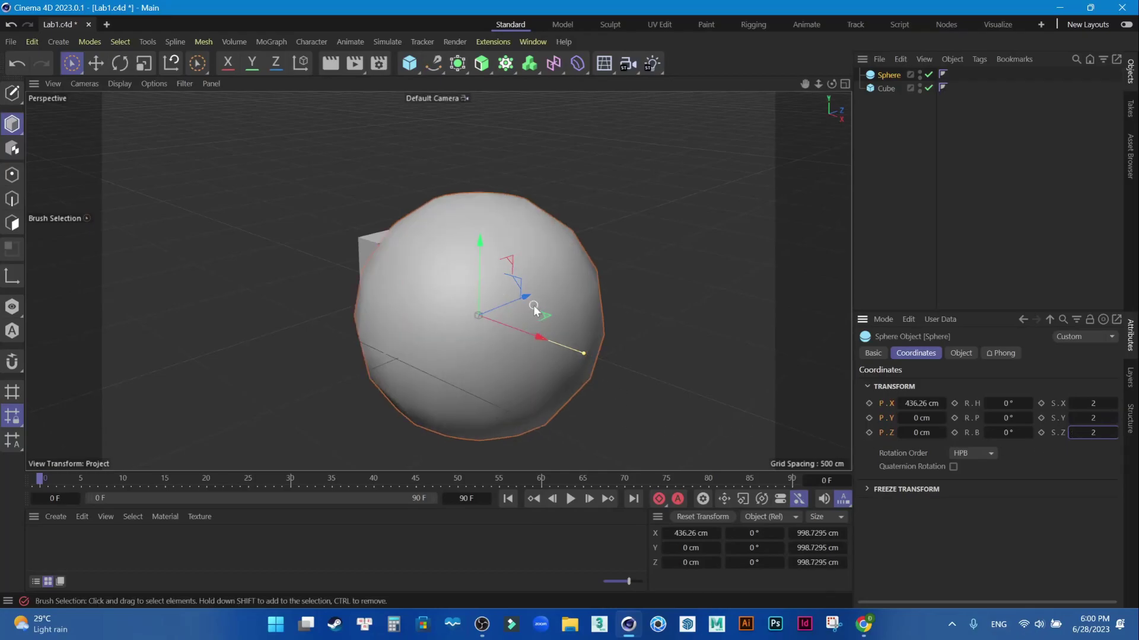
# Move the sphere further along X, then reset its scale back to 1
pyautogui.moveTo(529, 343); pyautogui.dragTo(564, 363)
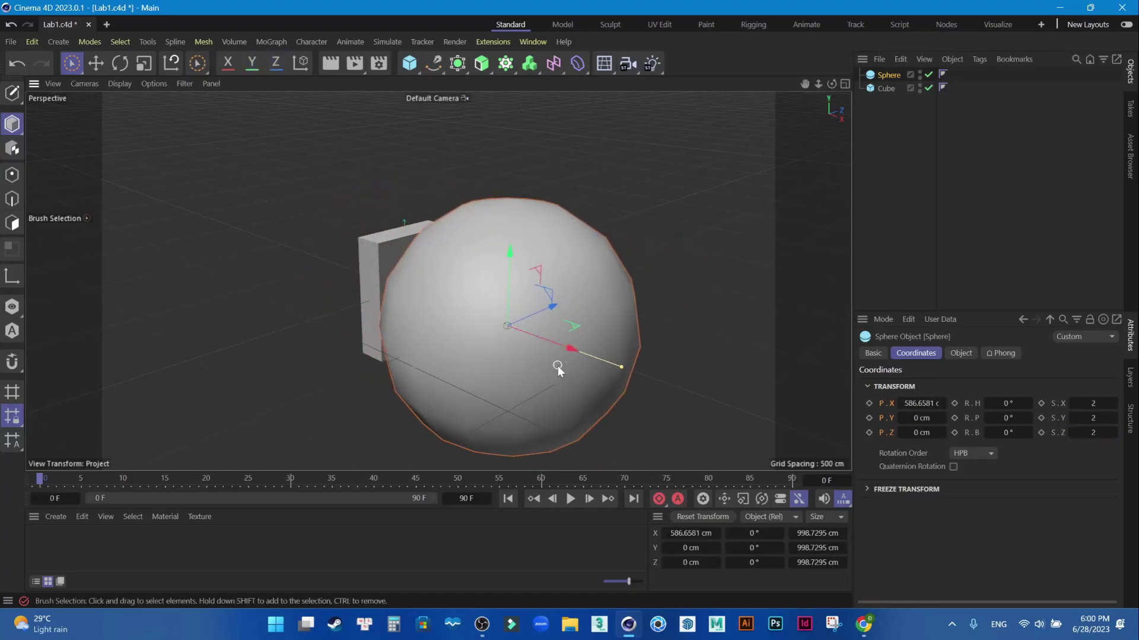
pyautogui.rightClick(1055, 420)
pyautogui.click(1025, 455)
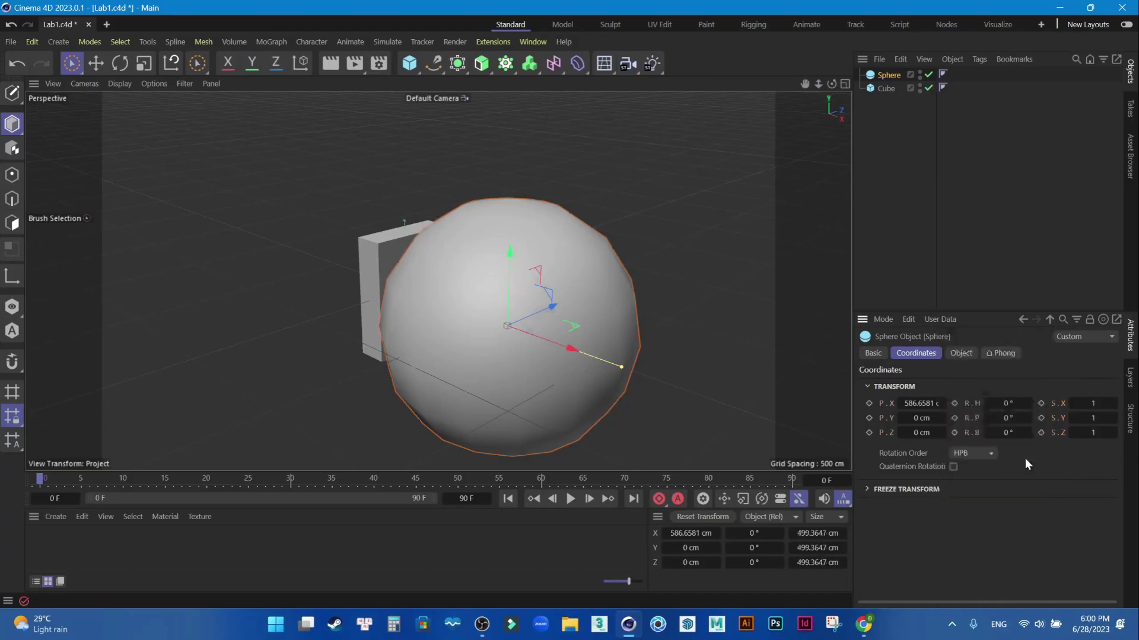
pyautogui.click(633, 360)
pyautogui.click(509, 338)
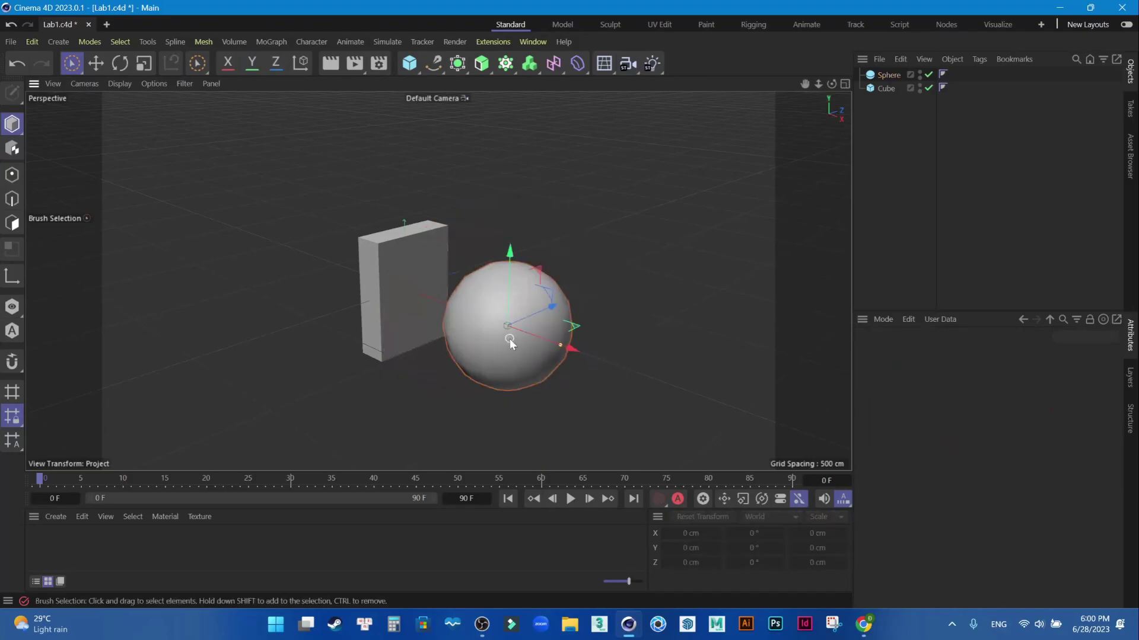
# Re-enter a scale of 2 on the sphere's X, Y and Z axes
pyautogui.click(1114, 404)
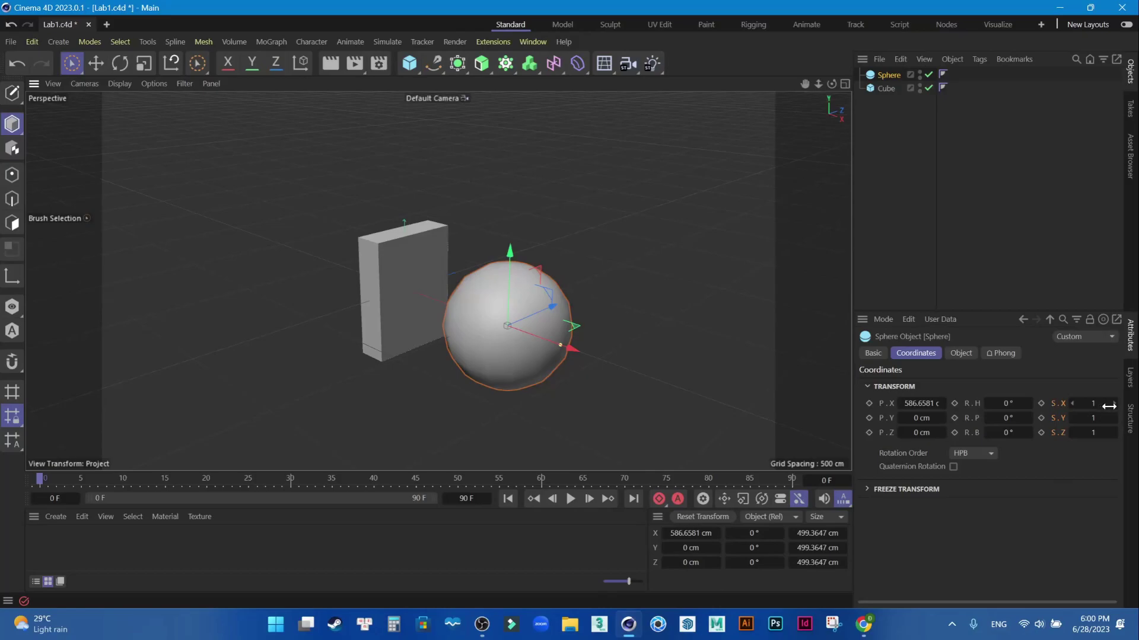
pyautogui.doubleClick(1093, 403)
pyautogui.write('2')
pyautogui.press('Return')
pyautogui.doubleClick(1093, 417)
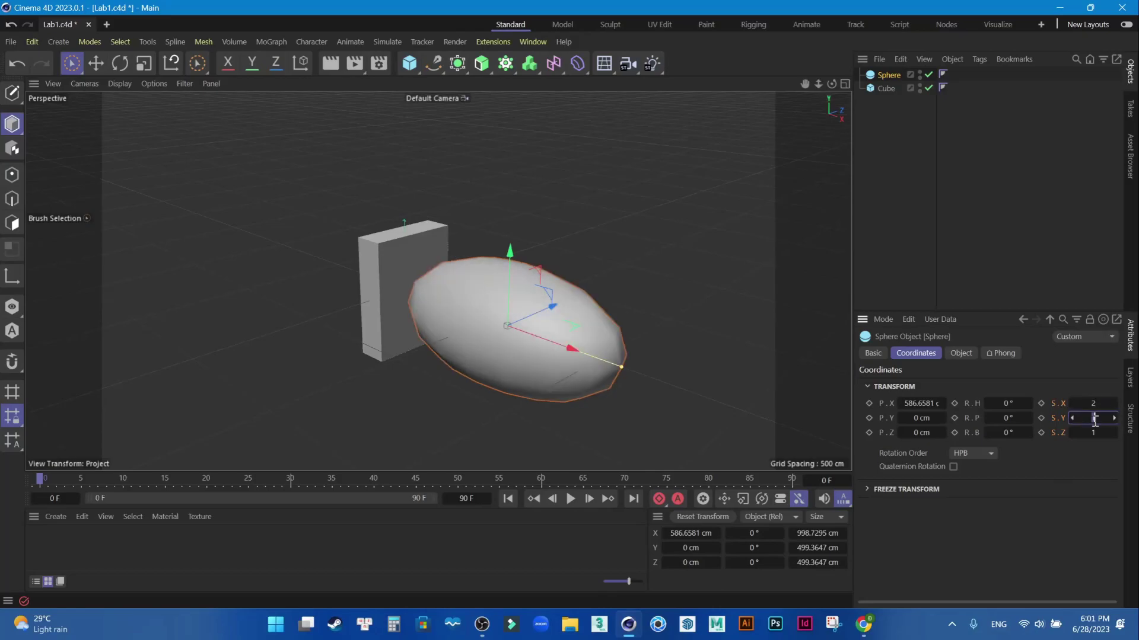
pyautogui.write('2')
pyautogui.press('Return')
pyautogui.doubleClick(1092, 432)
pyautogui.write('2')
pyautogui.press('Return')
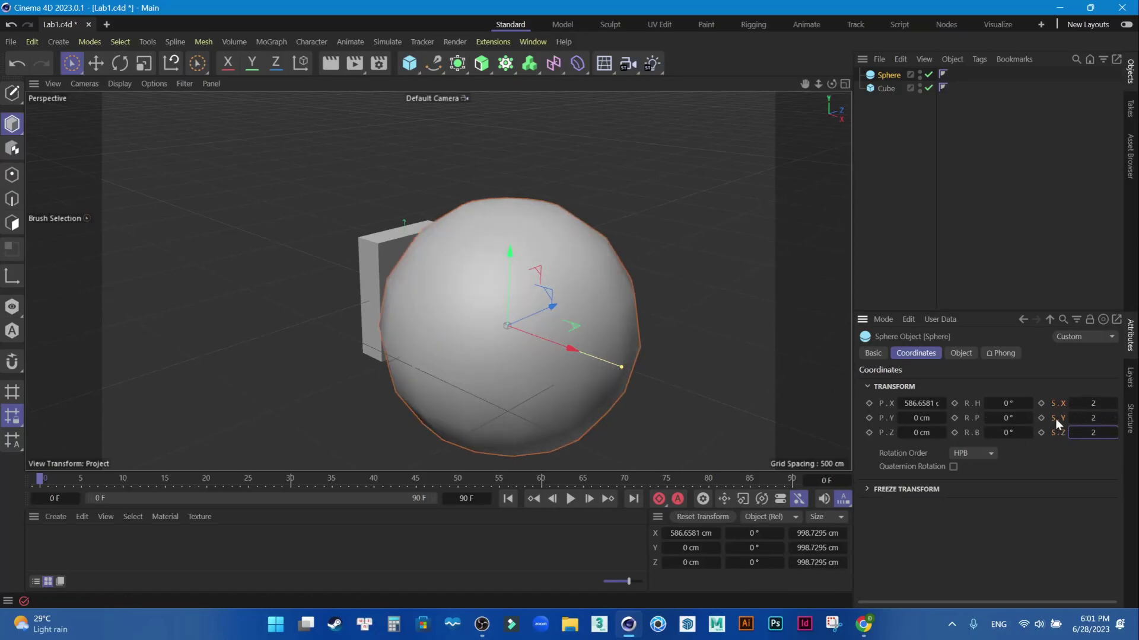
pyautogui.rightClick(1052, 420)
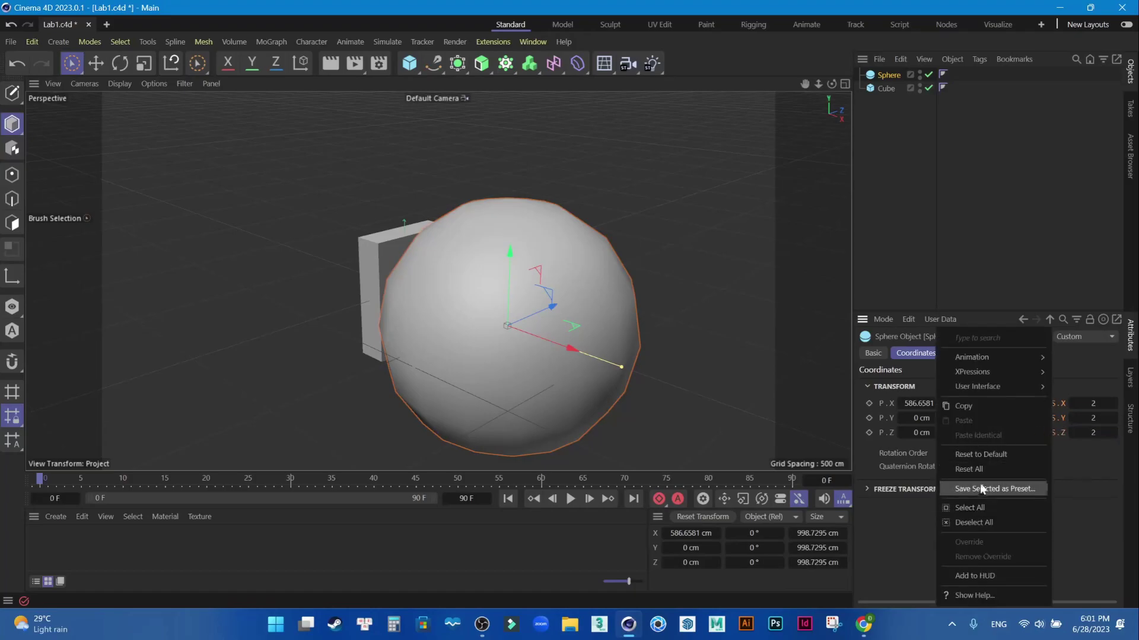
# Reset the sphere's scale to 1 and move it up to X 1945.60, Y 2830.23 cm
pyautogui.click(977, 456)
pyautogui.moveTo(619, 323)
pyautogui.keyDown('alt'); pyautogui.mouseDown()
pyautogui.moveTo(661, 361)
pyautogui.moveTo(593, 323)
pyautogui.mouseUp(); pyautogui.keyUp('alt')
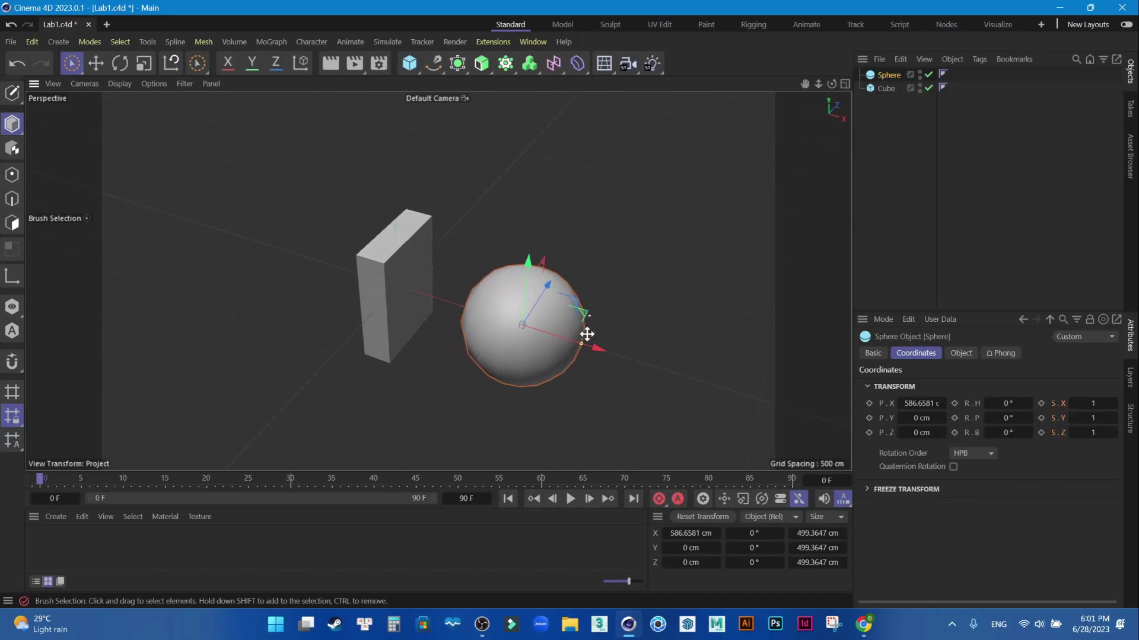
pyautogui.keyDown('alt'); pyautogui.moveTo(648, 348); pyautogui.dragTo(628, 353, button='middle'); pyautogui.keyUp('alt')
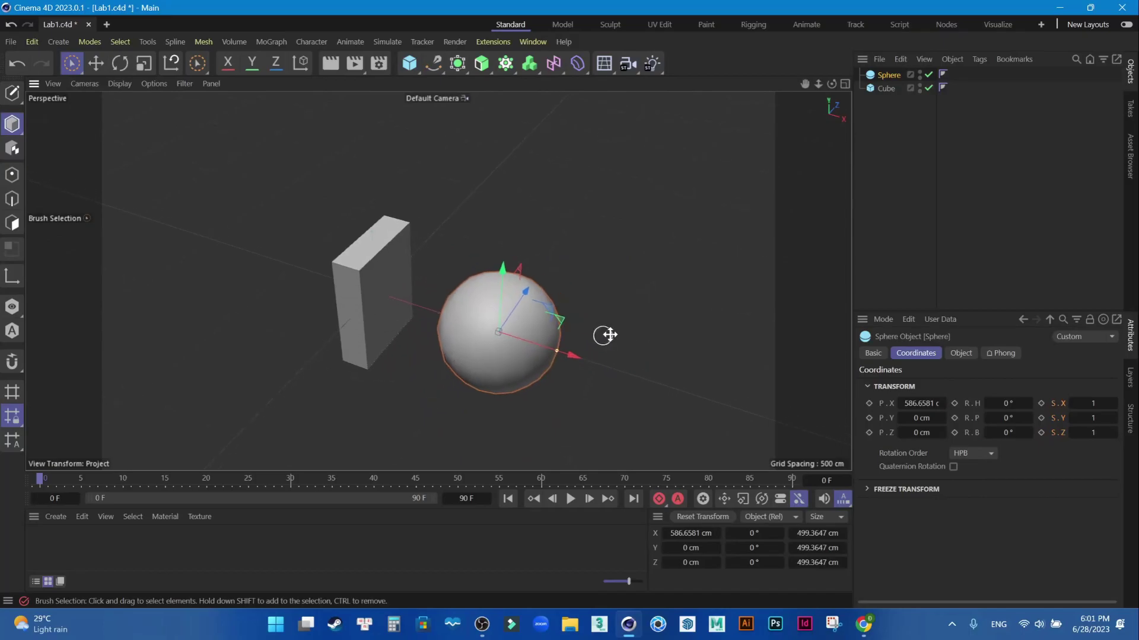
pyautogui.scroll(-3, 492, 317)
pyautogui.scroll(-2, 493, 317)
pyautogui.moveTo(501, 266); pyautogui.dragTo(507, 128)
pyautogui.keyDown('alt'); pyautogui.moveTo(569, 267); pyautogui.dragTo(490, 368, button='middle'); pyautogui.keyUp('alt')
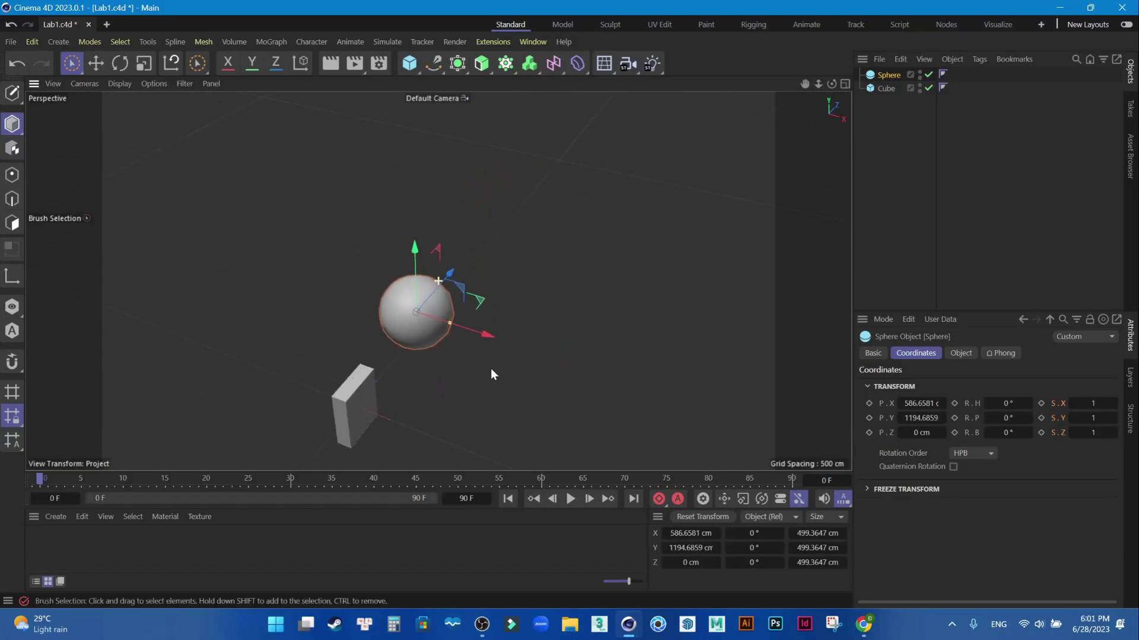
pyautogui.moveTo(497, 286); pyautogui.dragTo(759, 100)
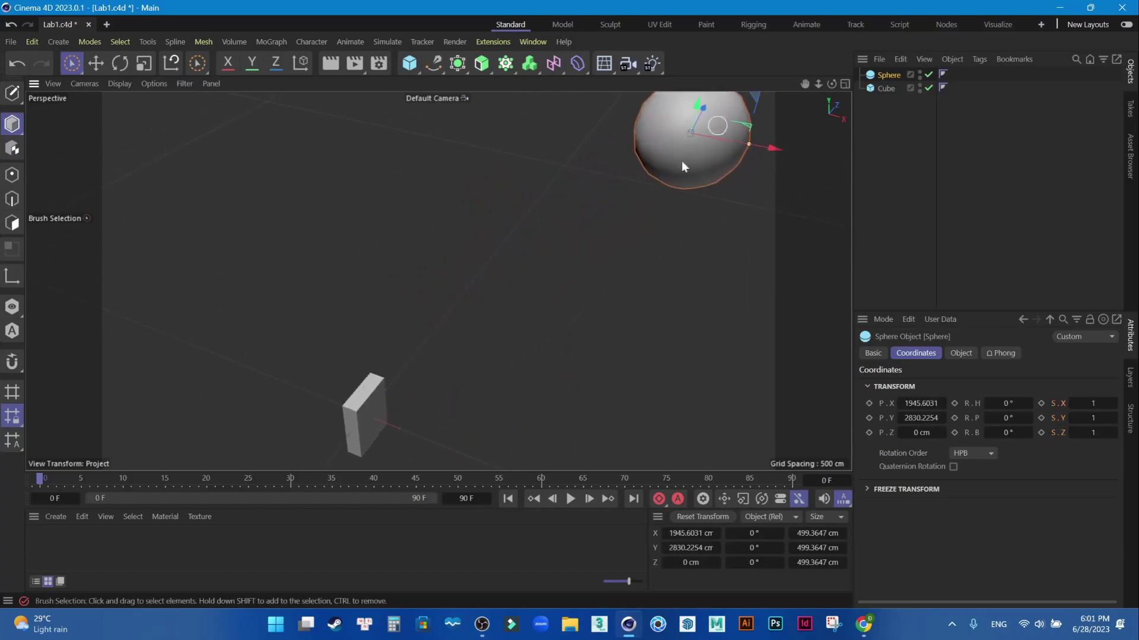
# Frame the whole scene, adjust the zoom, then frame the view on the selected sphere
pyautogui.click(57, 84)
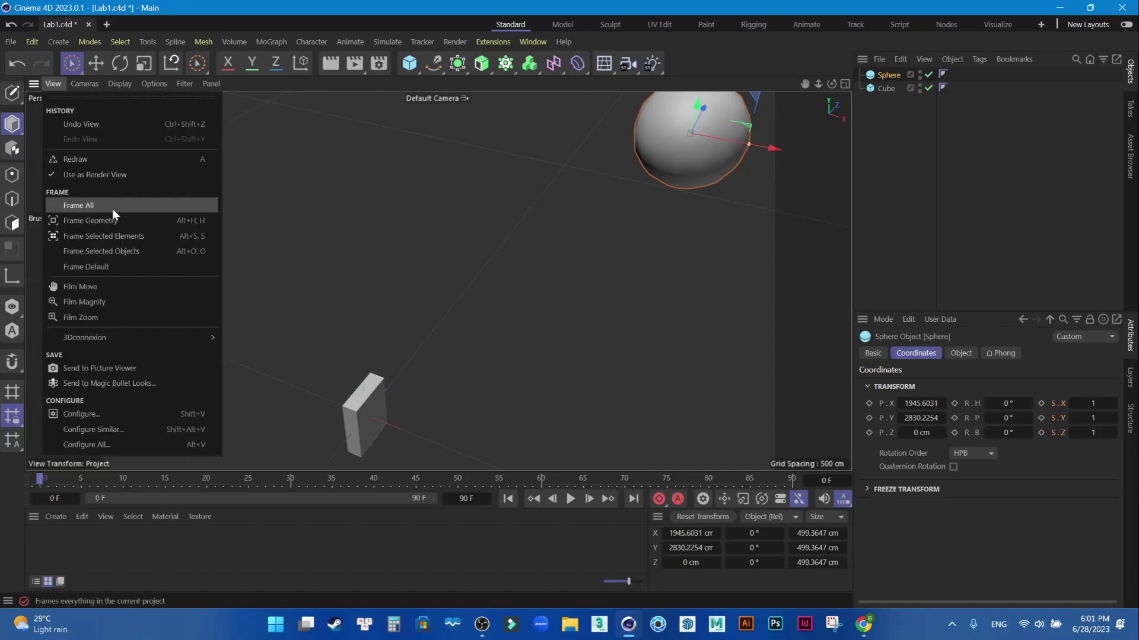
pyautogui.click(112, 268)
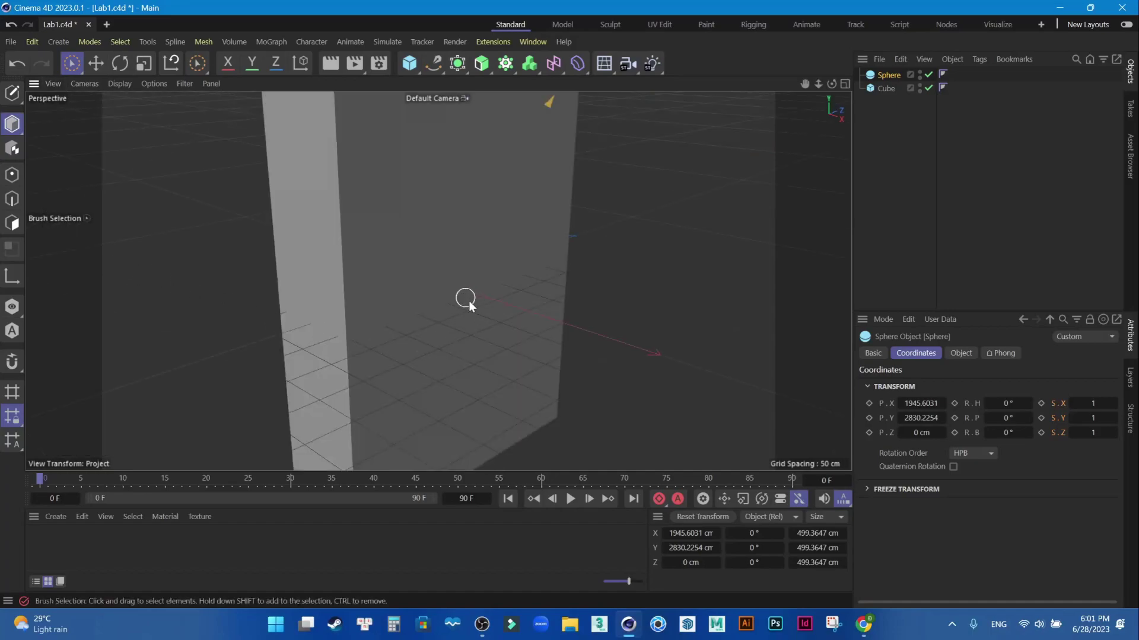
pyautogui.scroll(-8, 467, 298)
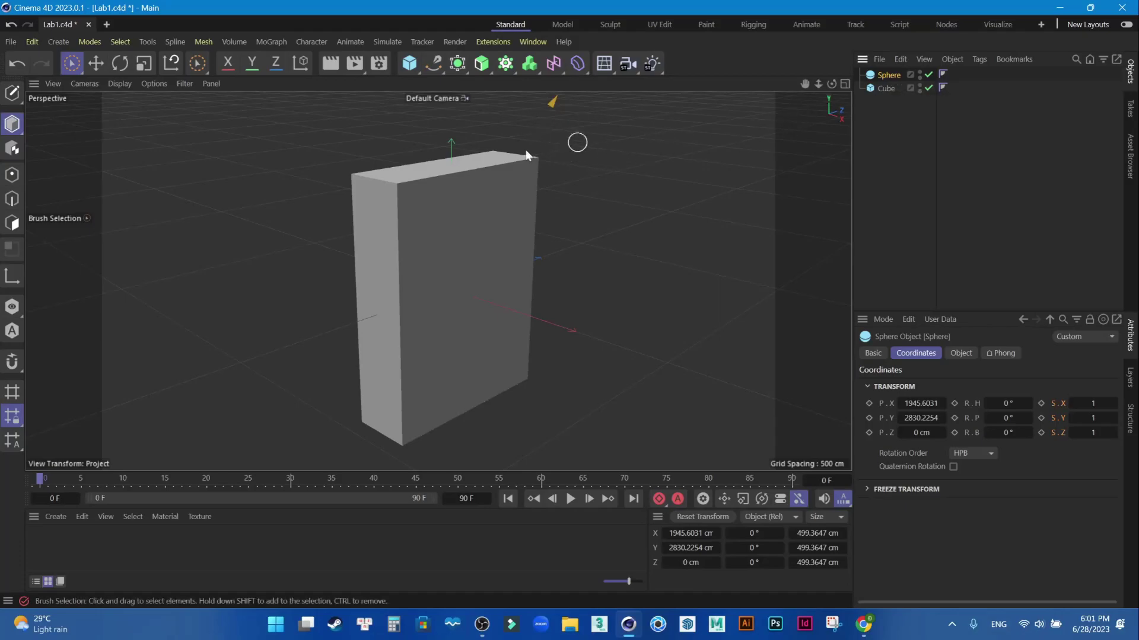
pyautogui.scroll(2, 448, 255)
pyautogui.scroll(-3, 449, 247)
pyautogui.scroll(-2, 450, 249)
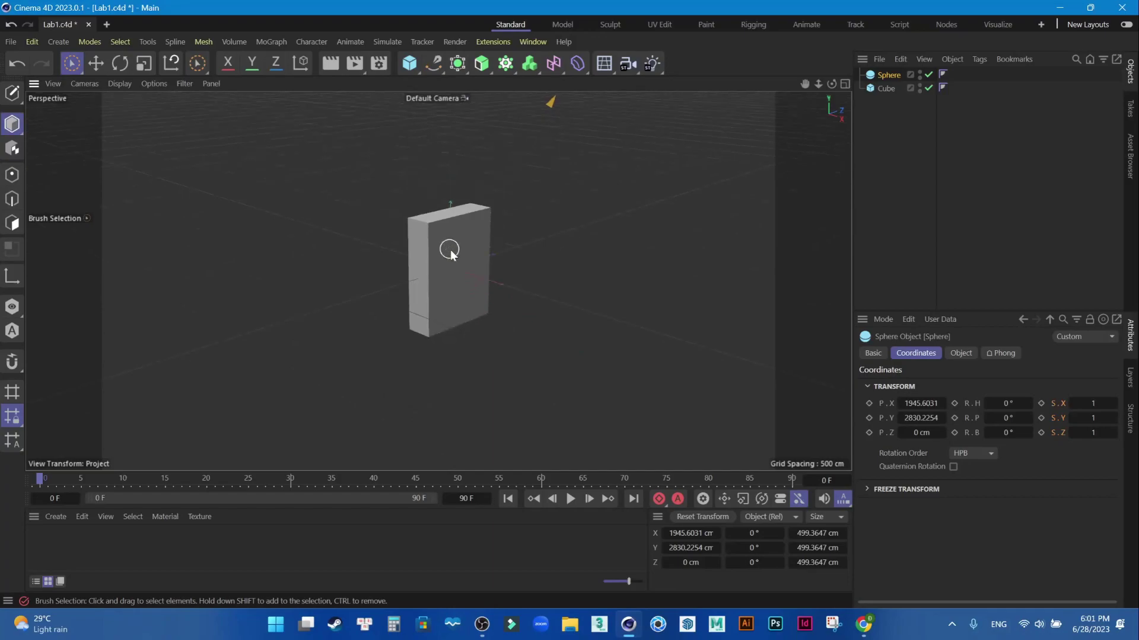
pyautogui.scroll(2, 450, 249)
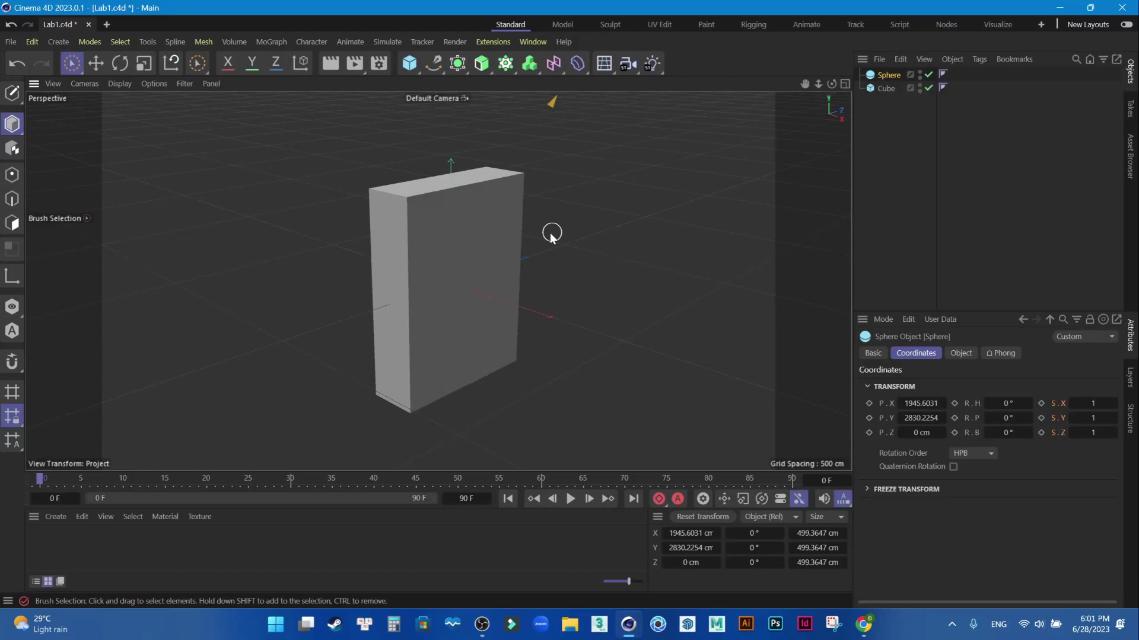
pyautogui.press('o')
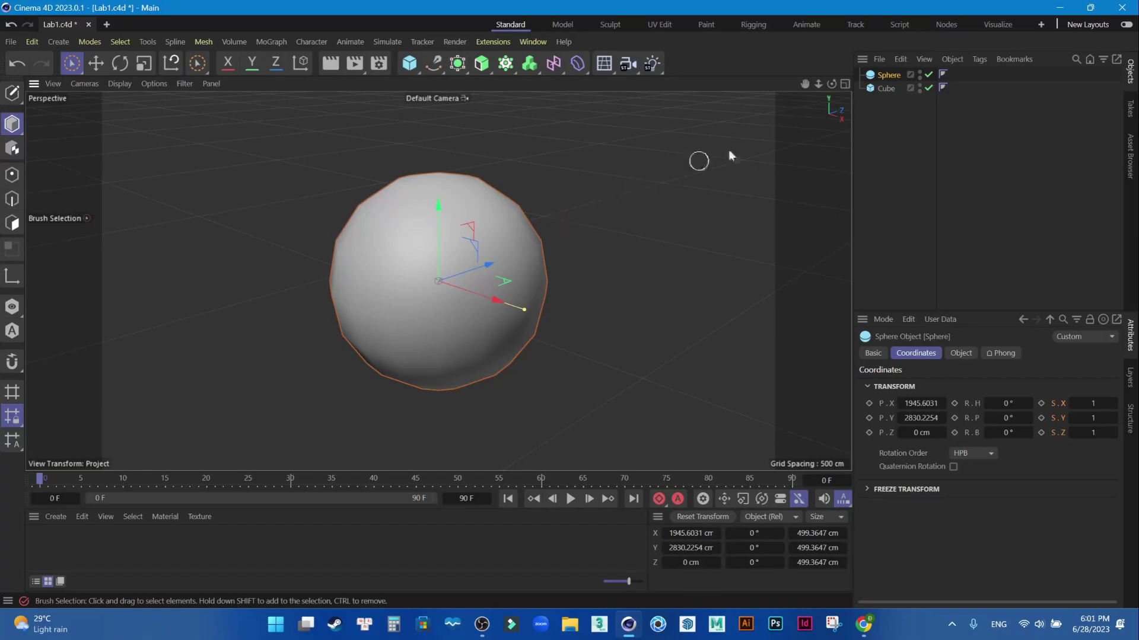
# Select the Cube in the Objects panel, zoom out, then select the Sphere to show its position
pyautogui.click(884, 89)
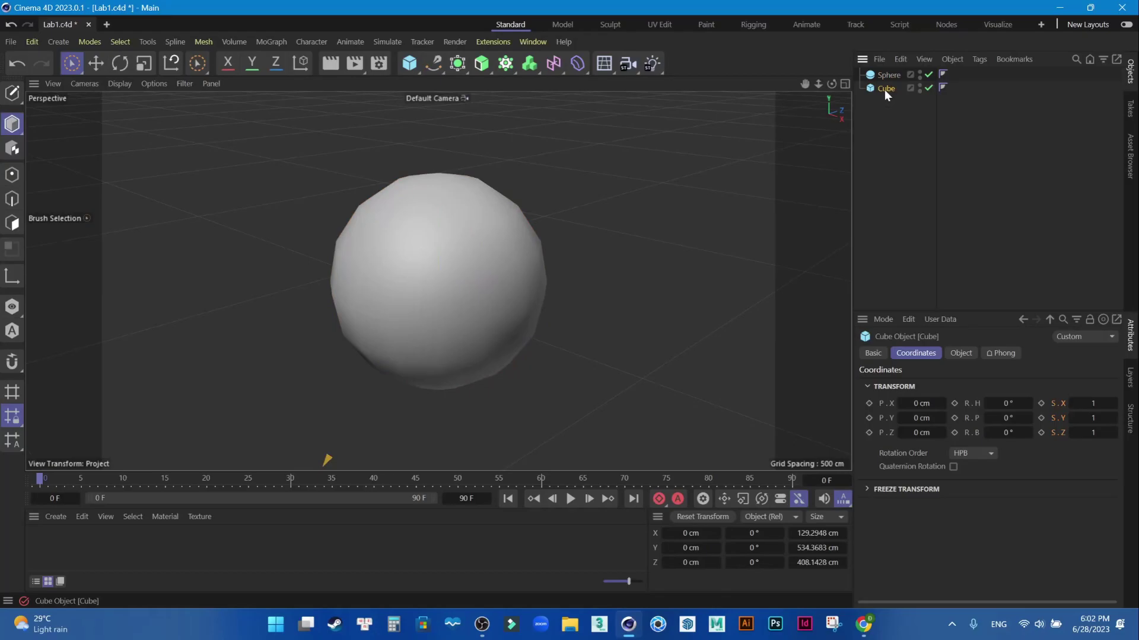
pyautogui.click(620, 267)
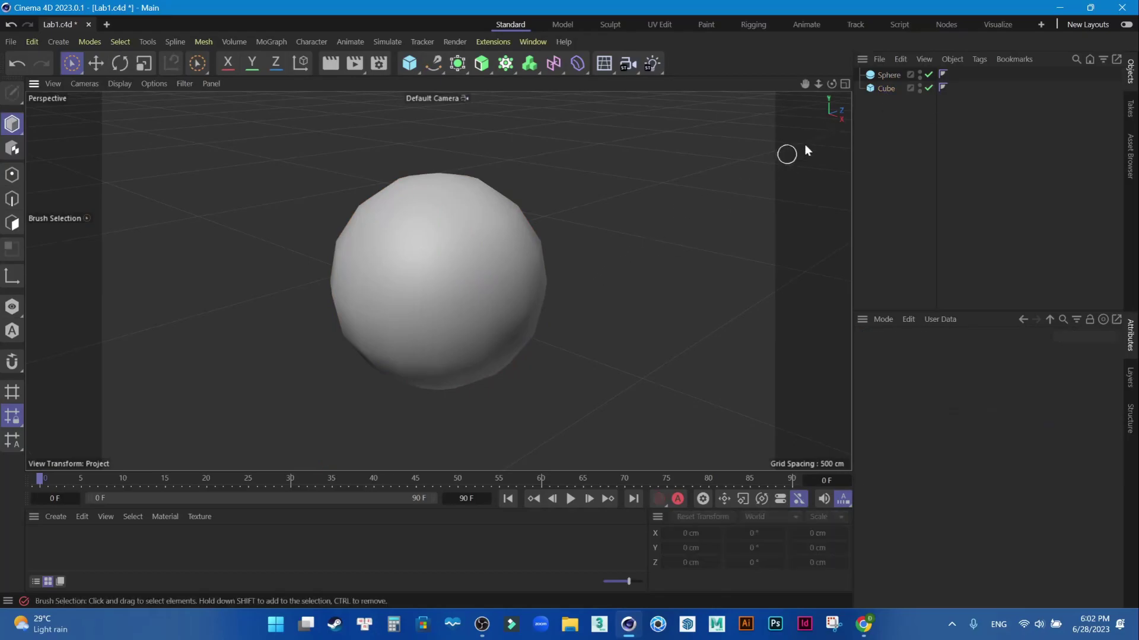
pyautogui.click(886, 89)
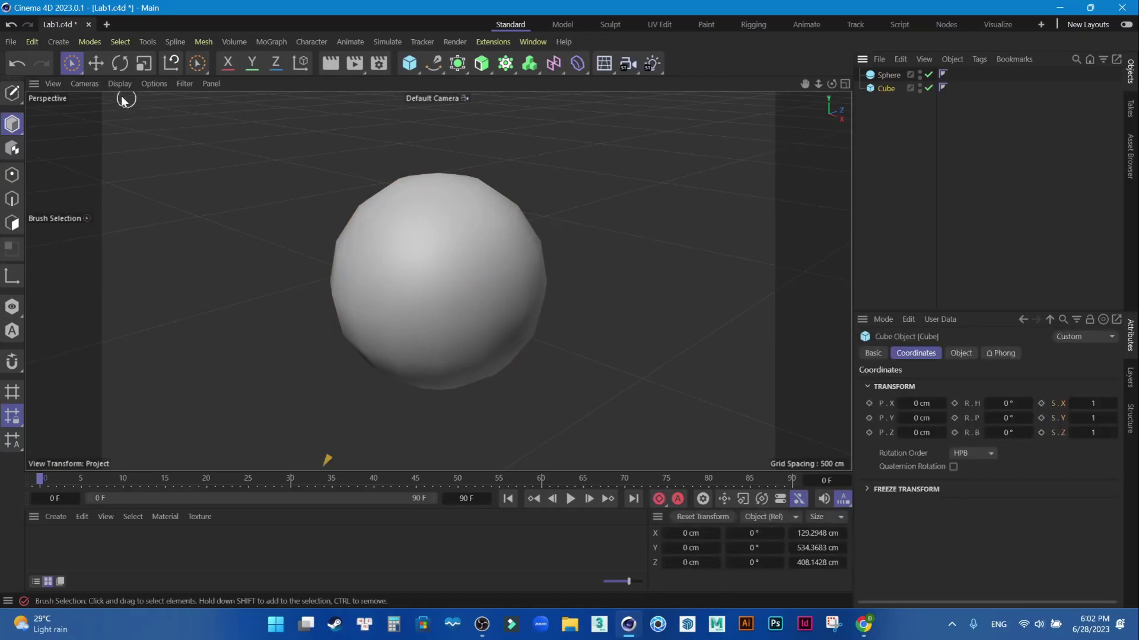
pyautogui.click(72, 63)
pyautogui.click(891, 90)
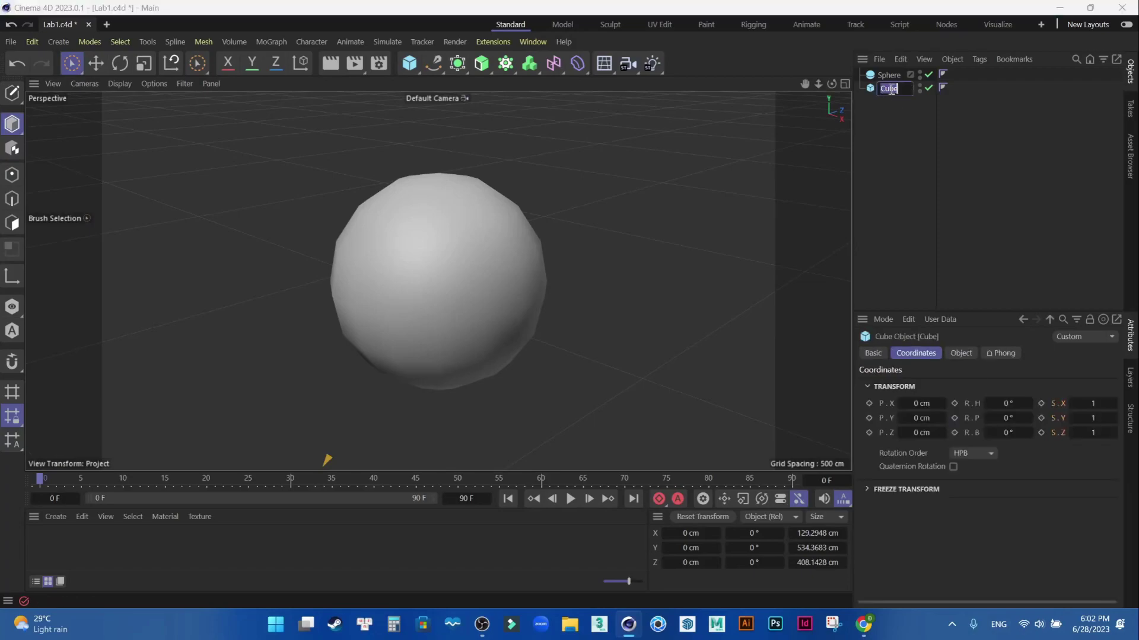
pyautogui.click(892, 144)
pyautogui.click(889, 86)
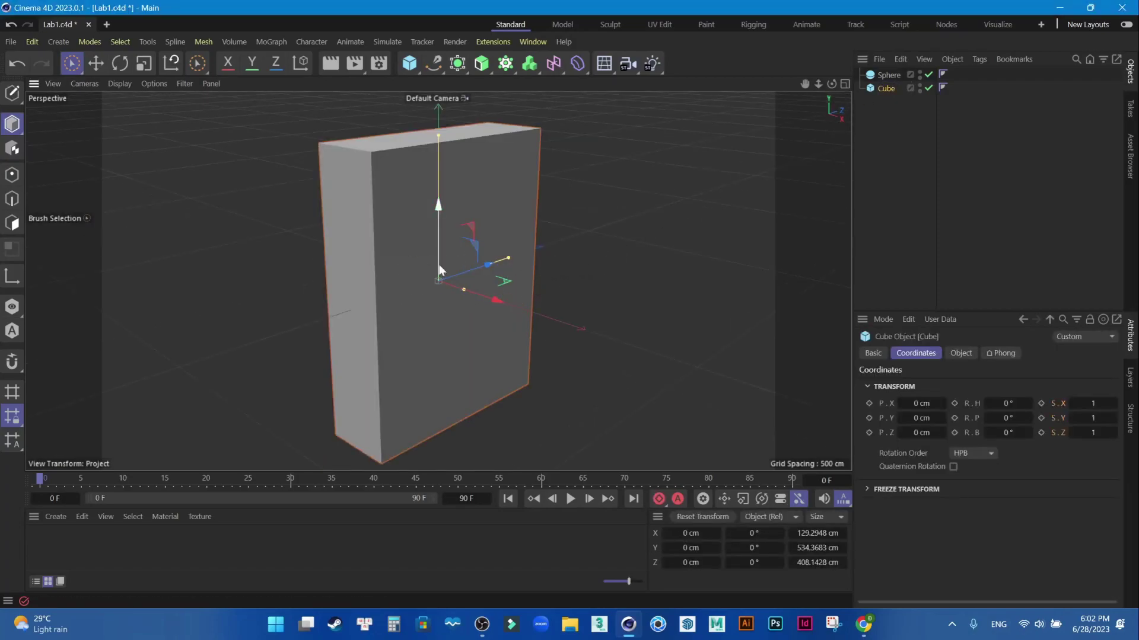
pyautogui.scroll(-2, 570, 302)
pyautogui.scroll(-4, 571, 299)
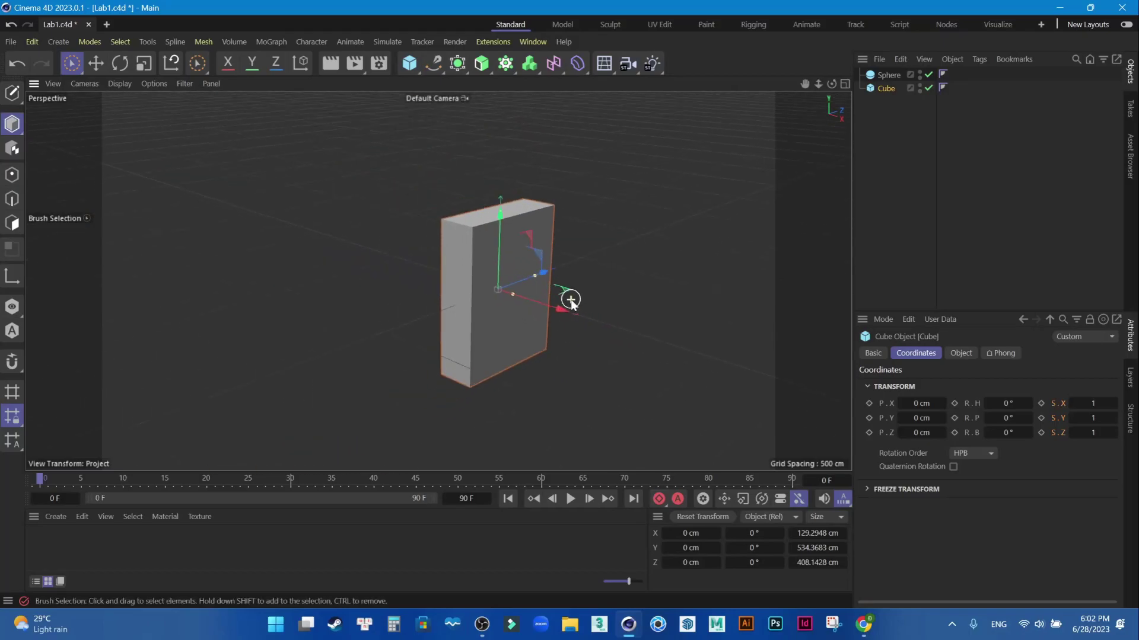
pyautogui.click(891, 76)
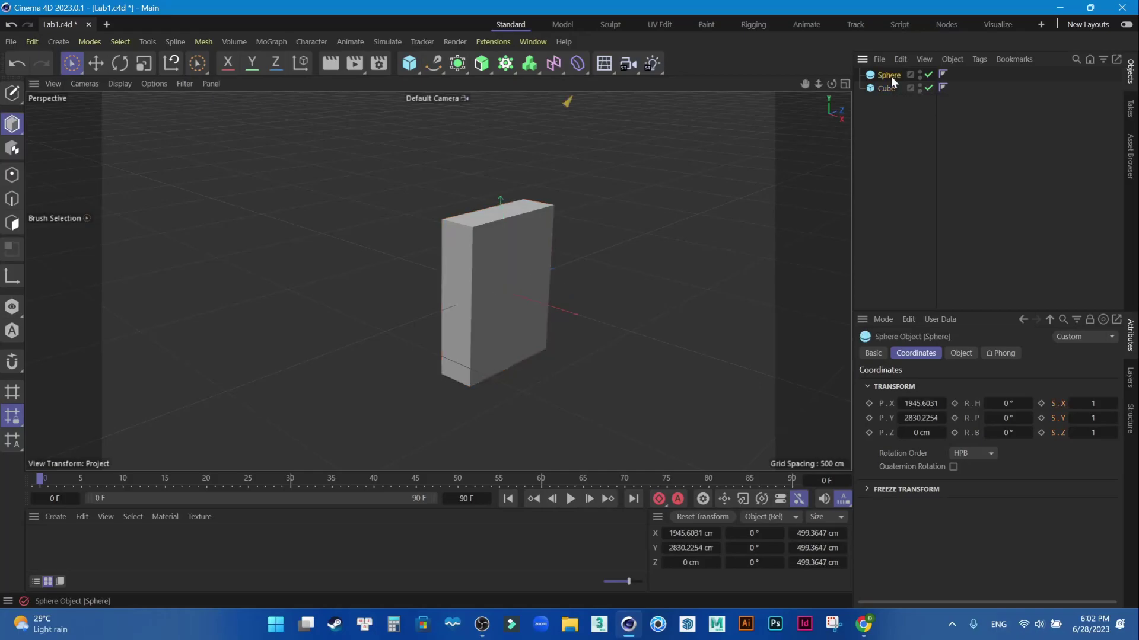
# Reset the sphere's position to default and resize it to about 411 cm
pyautogui.rightClick(880, 418)
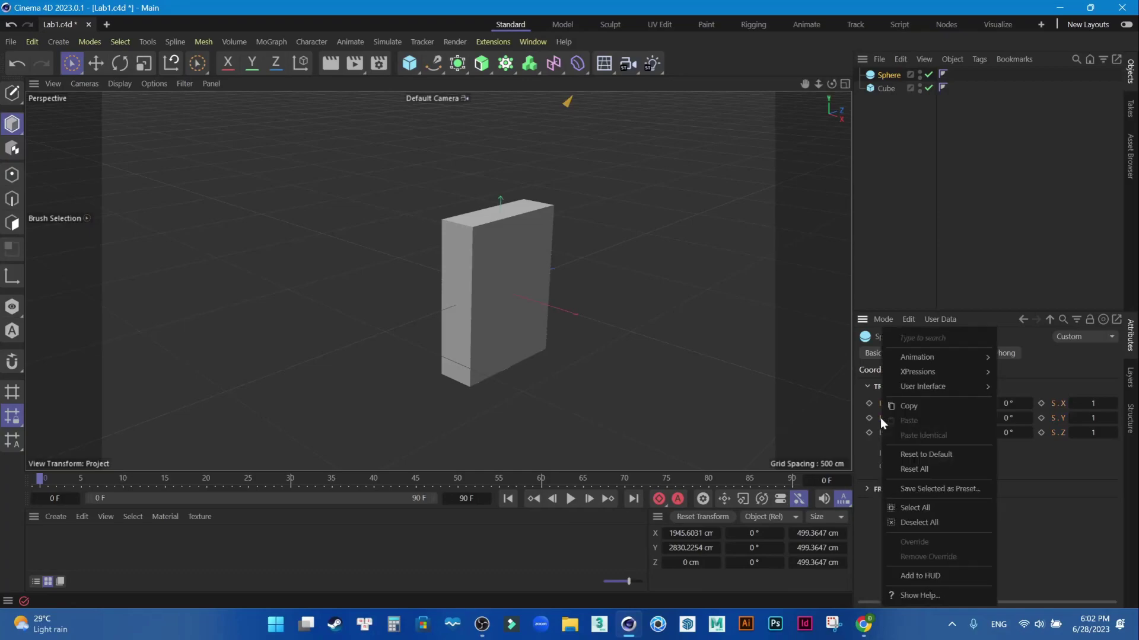
pyautogui.click(912, 454)
pyautogui.moveTo(560, 317); pyautogui.dragTo(689, 364)
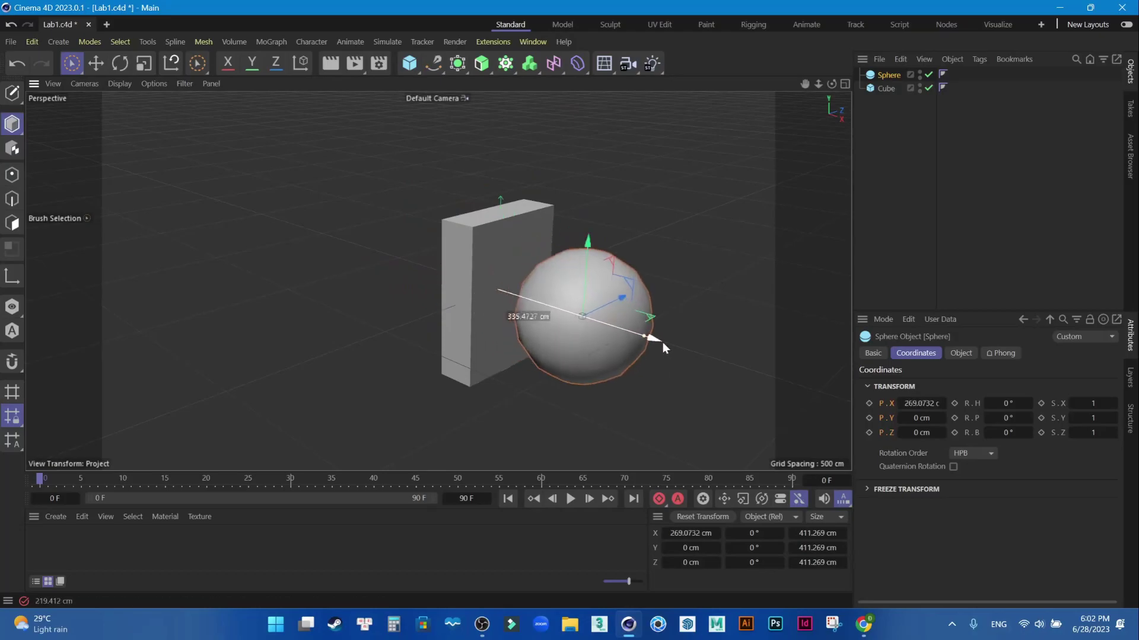
pyautogui.scroll(-1, 647, 305)
pyautogui.scroll(2, 646, 305)
pyautogui.scroll(2, 647, 305)
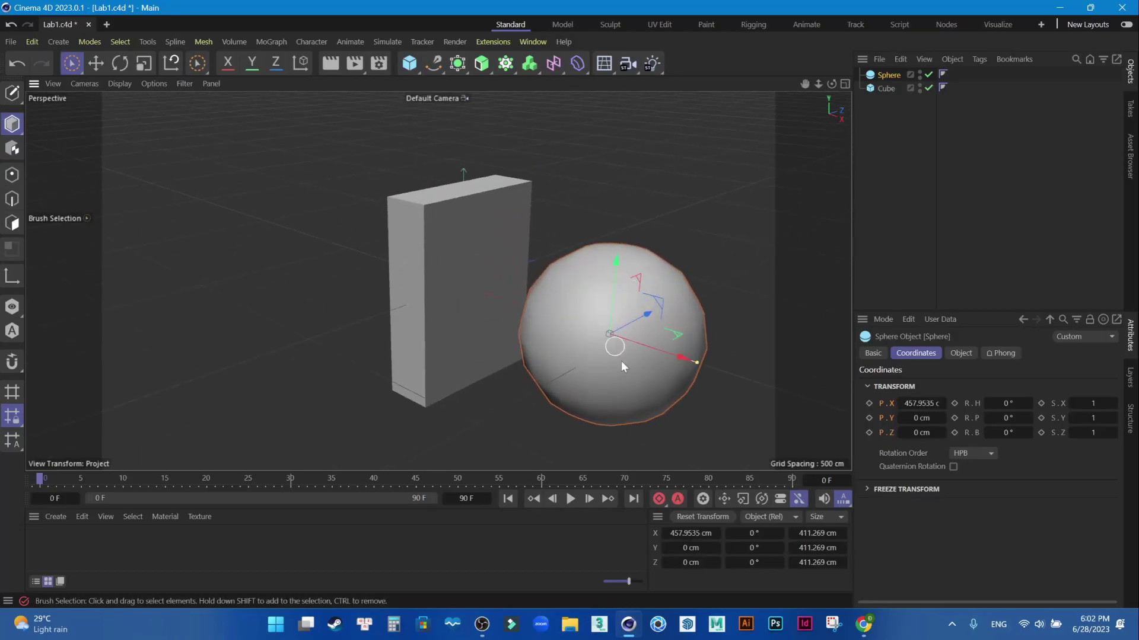
# Shrink the sphere to about 189 cm across and select the cube
pyautogui.click(734, 312)
pyautogui.click(655, 356)
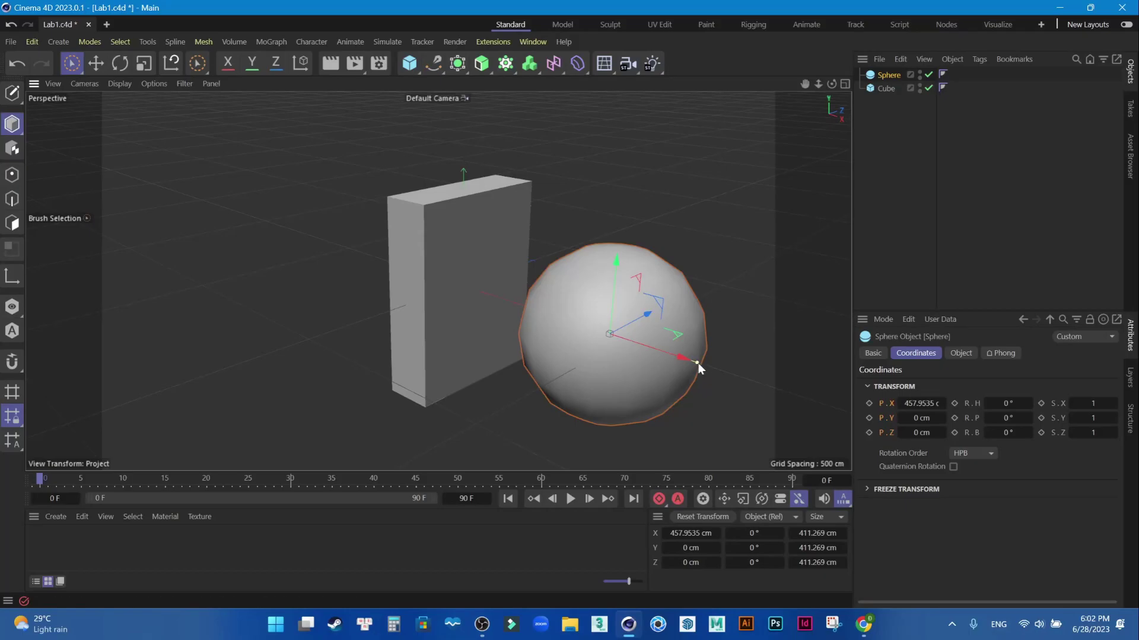
pyautogui.moveTo(699, 363); pyautogui.dragTo(631, 368)
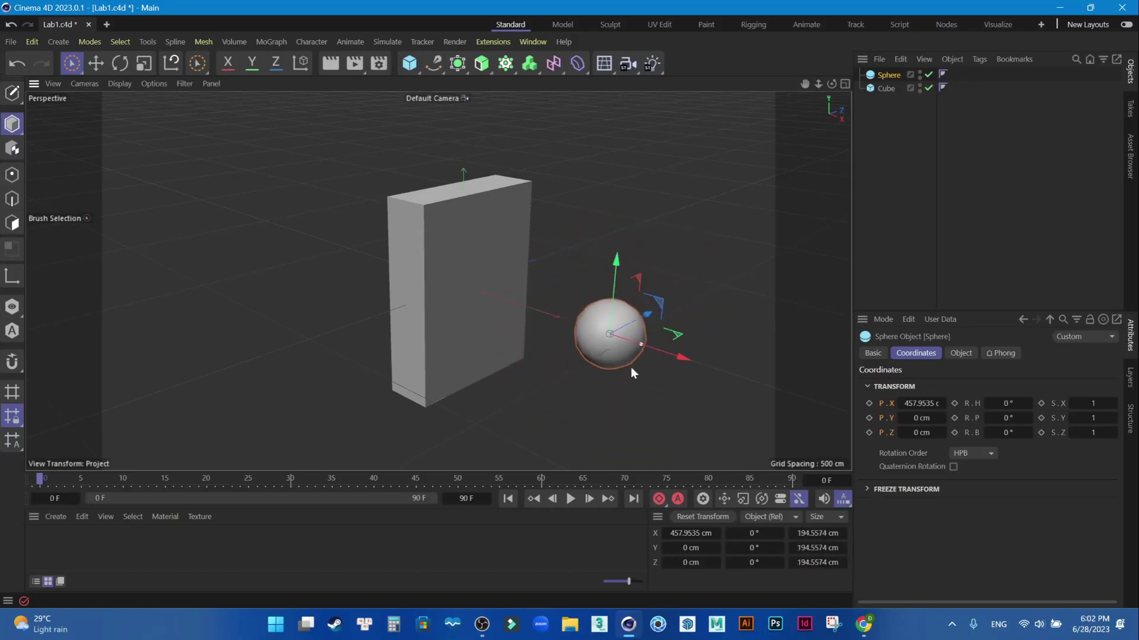
pyautogui.moveTo(631, 368); pyautogui.dragTo(635, 368)
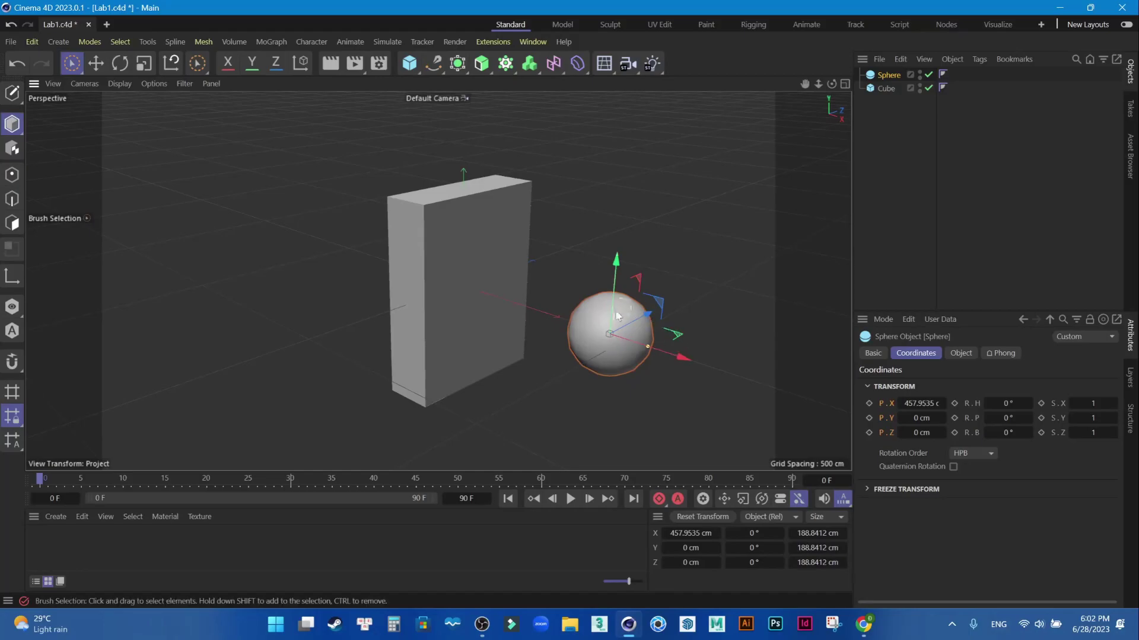
pyautogui.moveTo(652, 339)
pyautogui.keyDown('alt'); pyautogui.mouseDown()
pyautogui.moveTo(642, 349)
pyautogui.moveTo(664, 333)
pyautogui.mouseUp(); pyautogui.keyUp('alt')
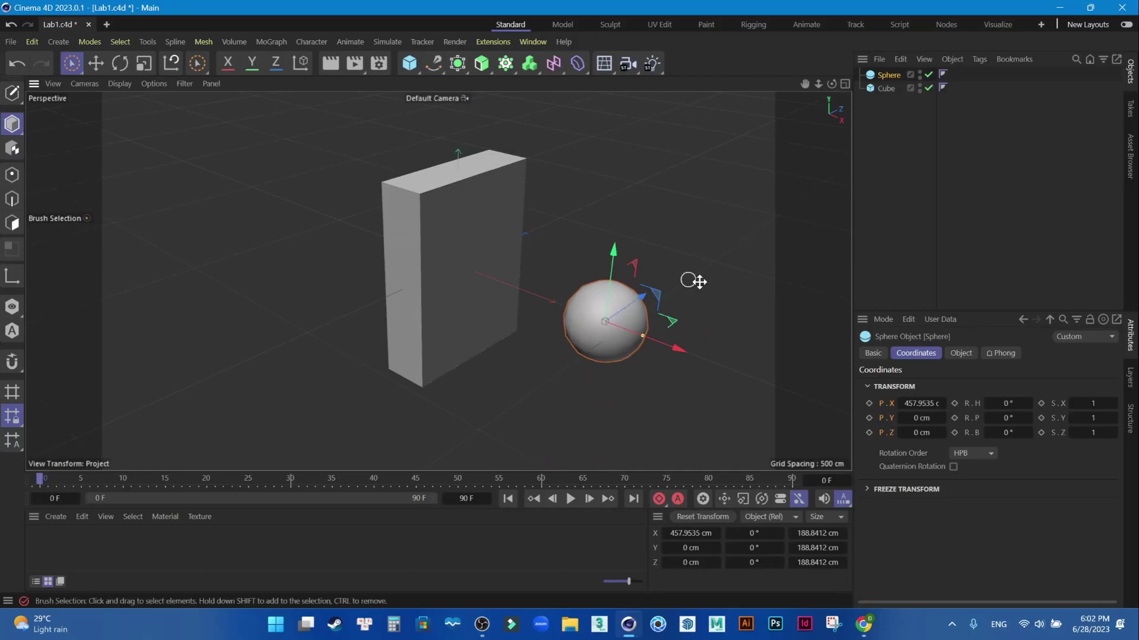
pyautogui.click(479, 252)
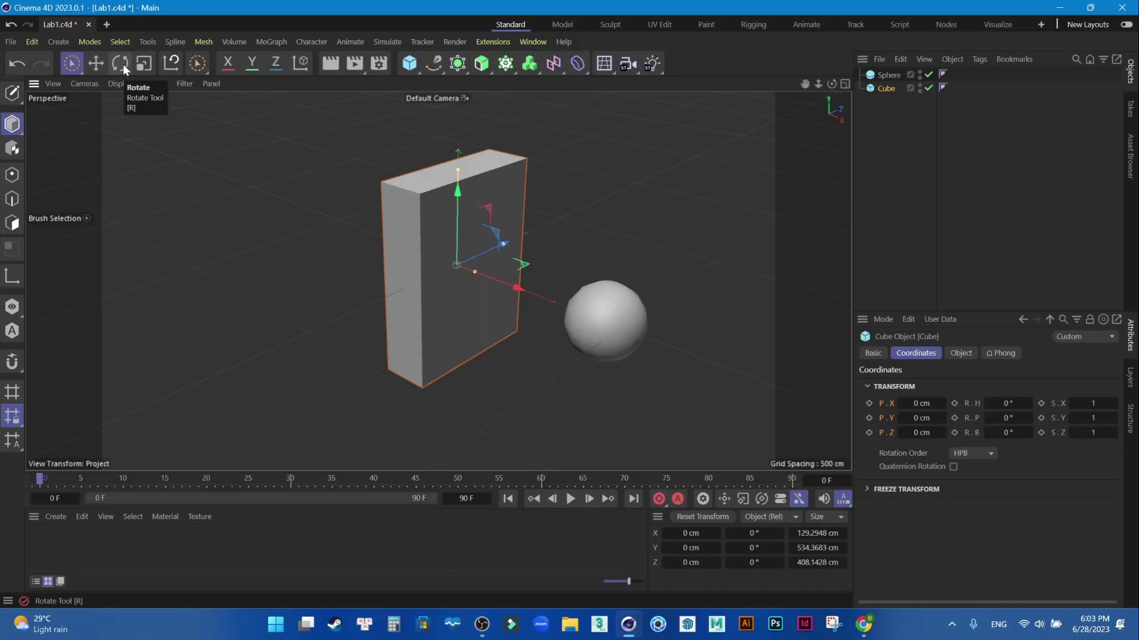
pyautogui.click(123, 64)
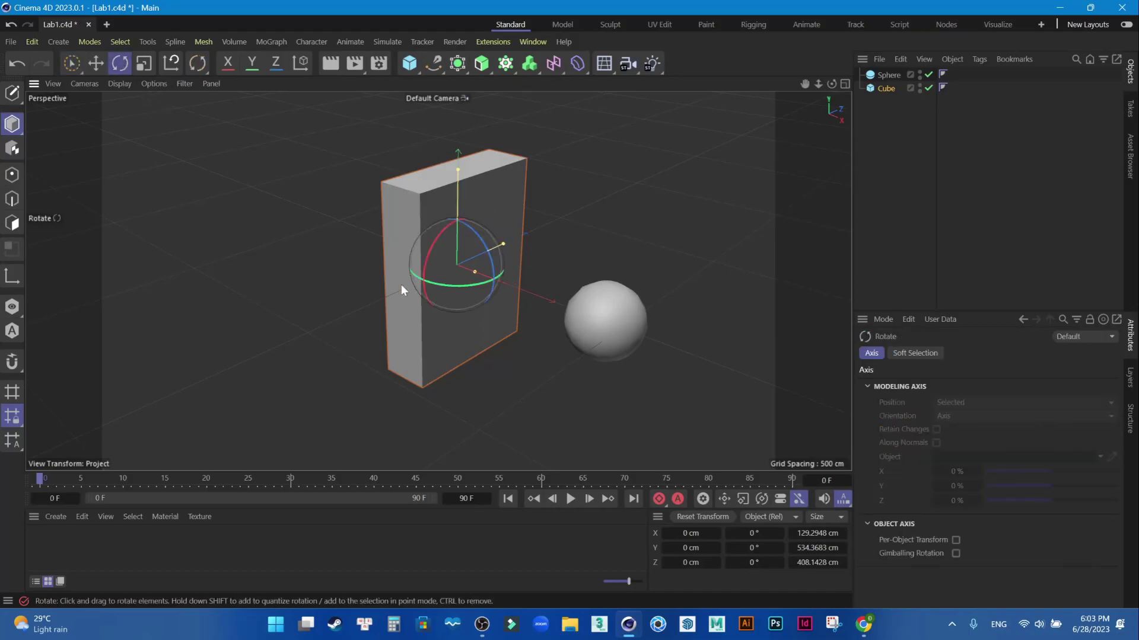
pyautogui.moveTo(432, 245); pyautogui.dragTo(437, 278)
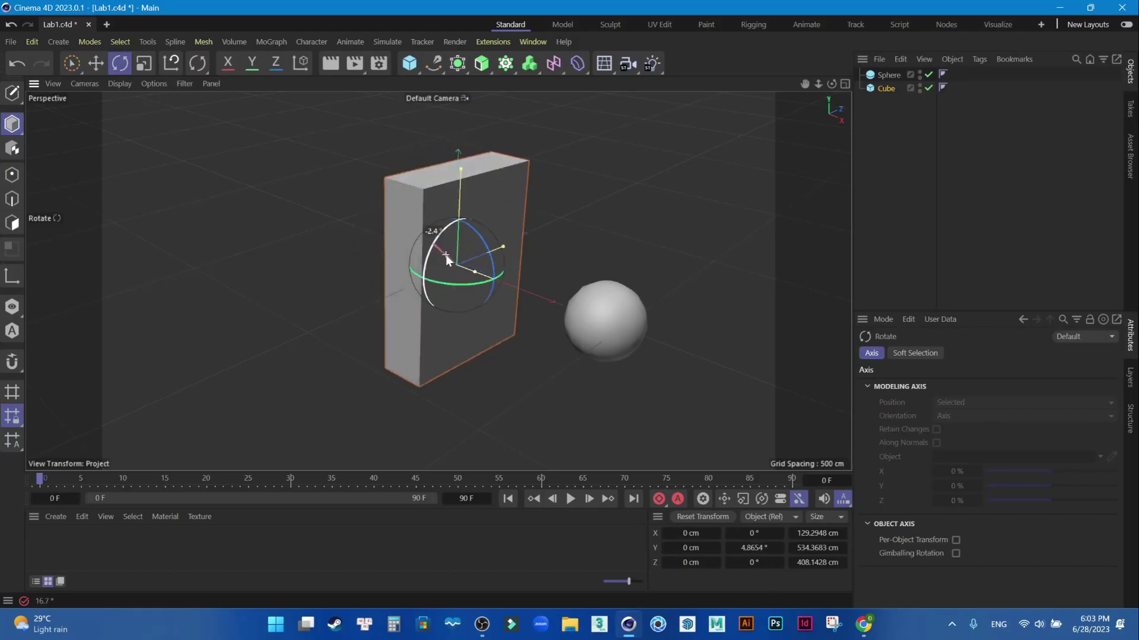
pyautogui.moveTo(437, 277); pyautogui.dragTo(439, 273)
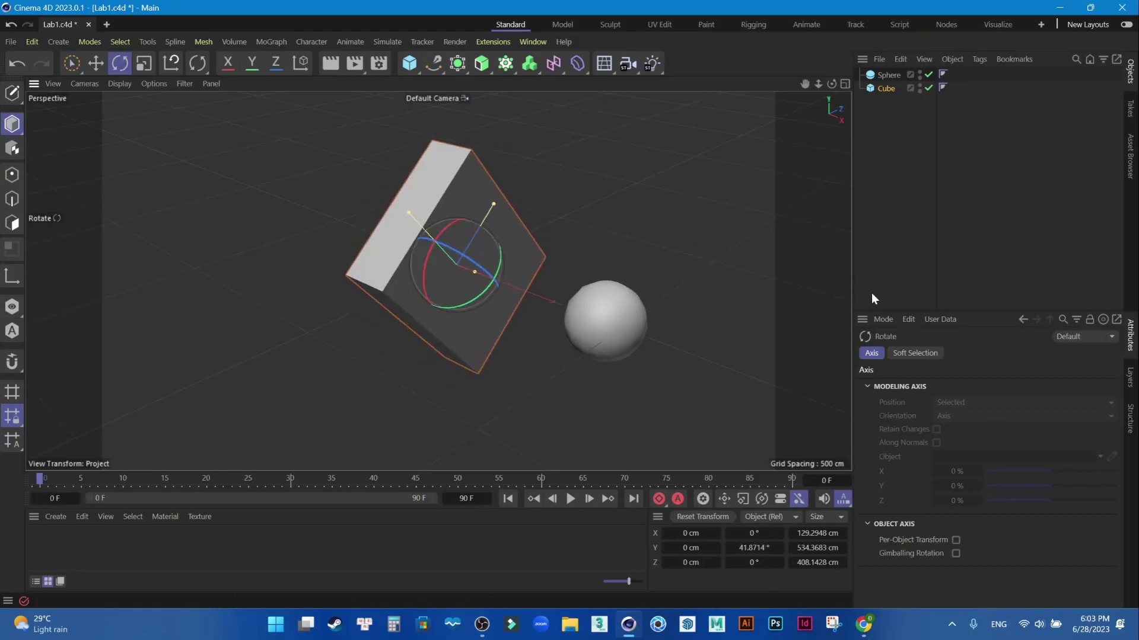
pyautogui.click(888, 87)
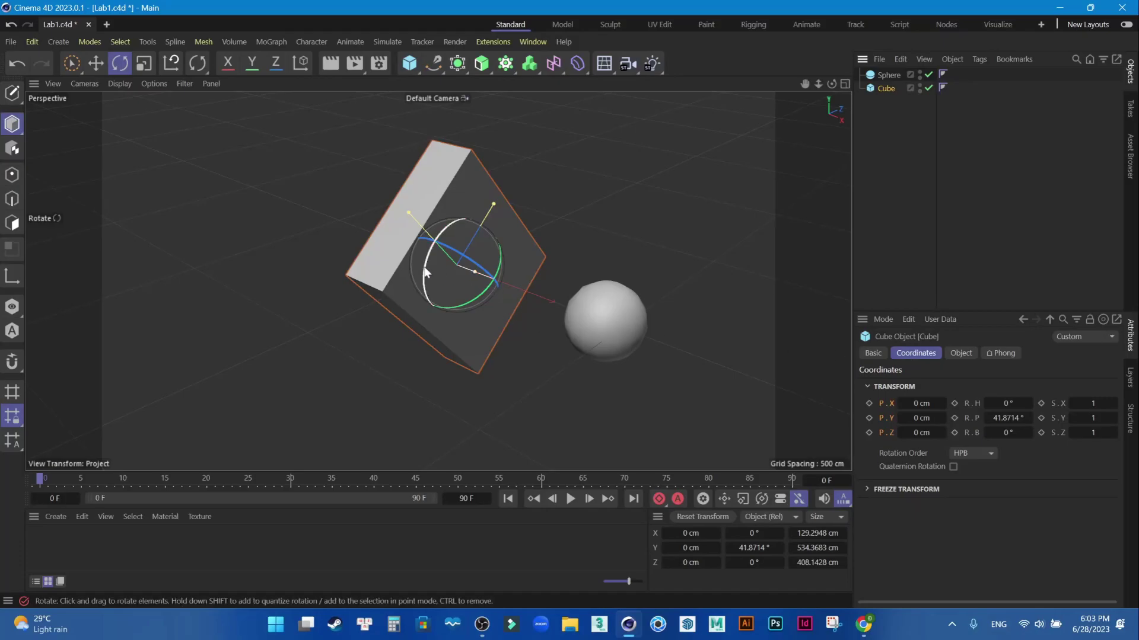
pyautogui.moveTo(442, 232); pyautogui.dragTo(450, 251)
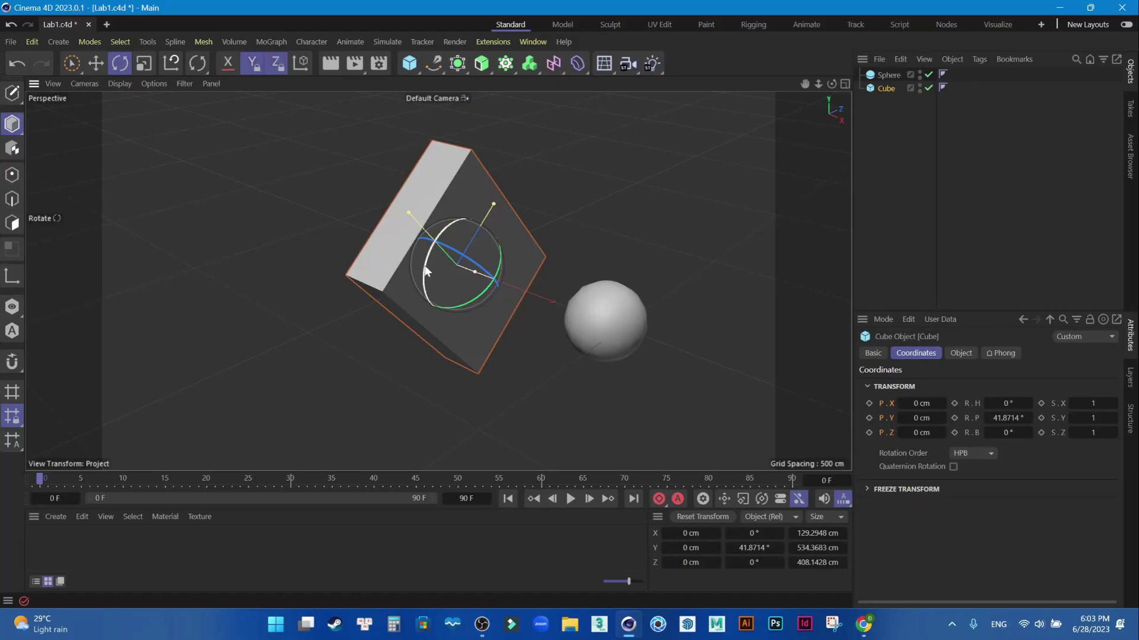
pyautogui.click(1008, 419)
pyautogui.write('60')
pyautogui.press('Return')
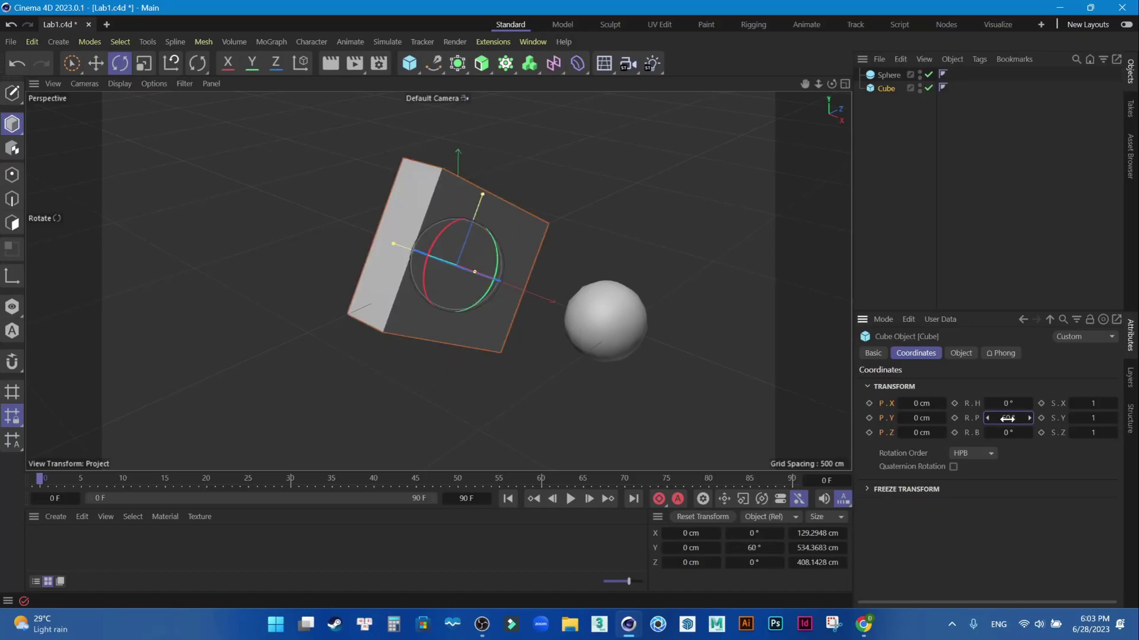
pyautogui.rightClick(975, 416)
pyautogui.click(1008, 454)
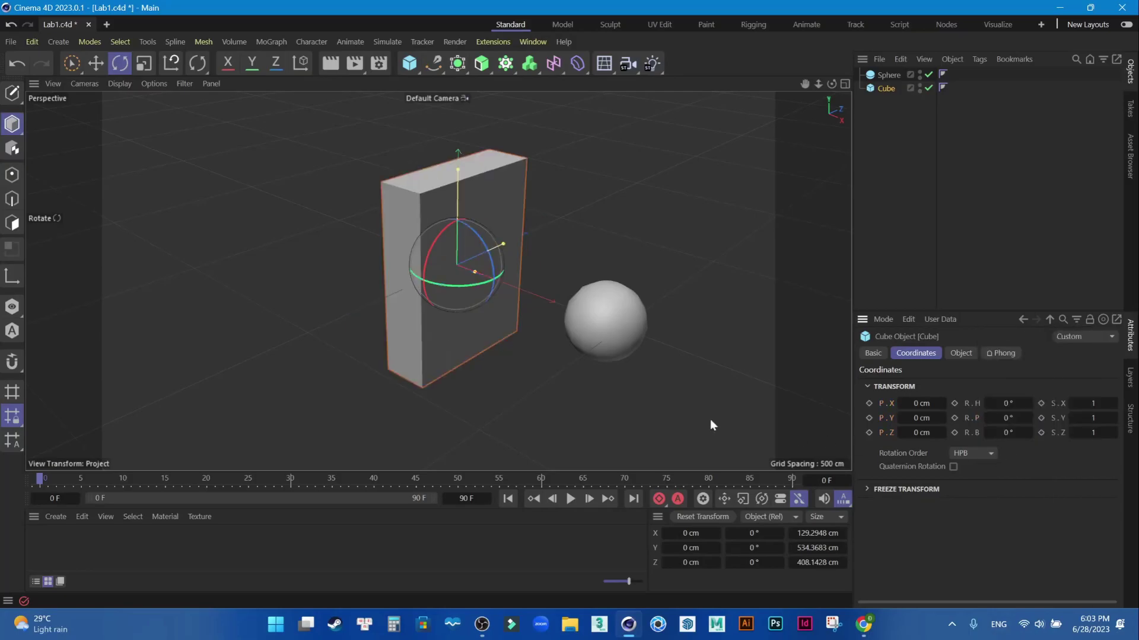
pyautogui.click(526, 368)
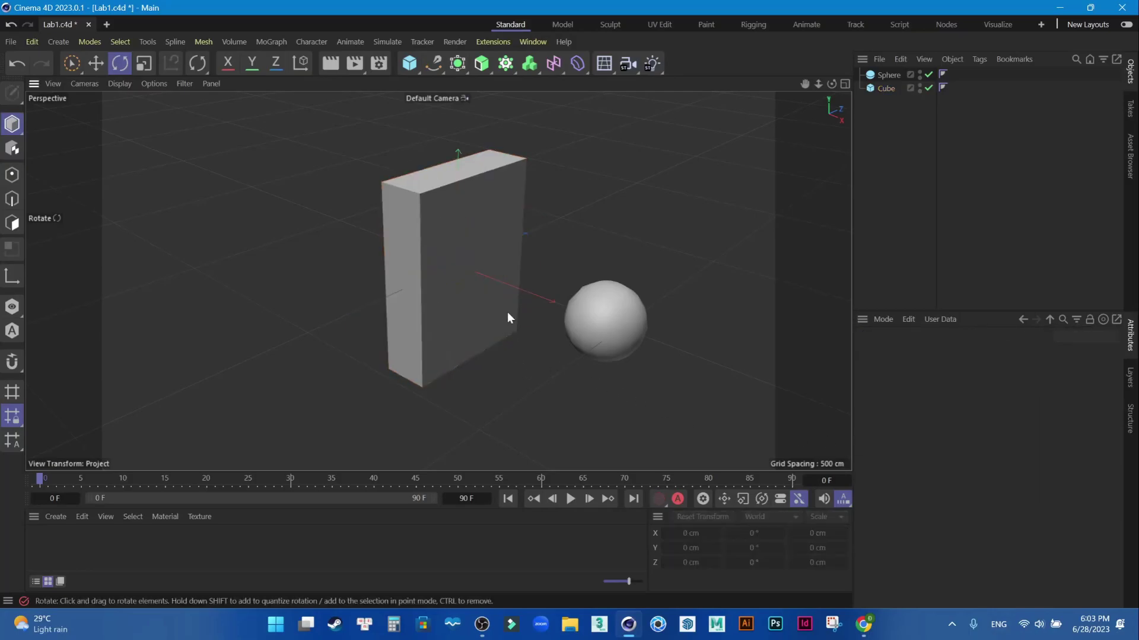
pyautogui.click(481, 285)
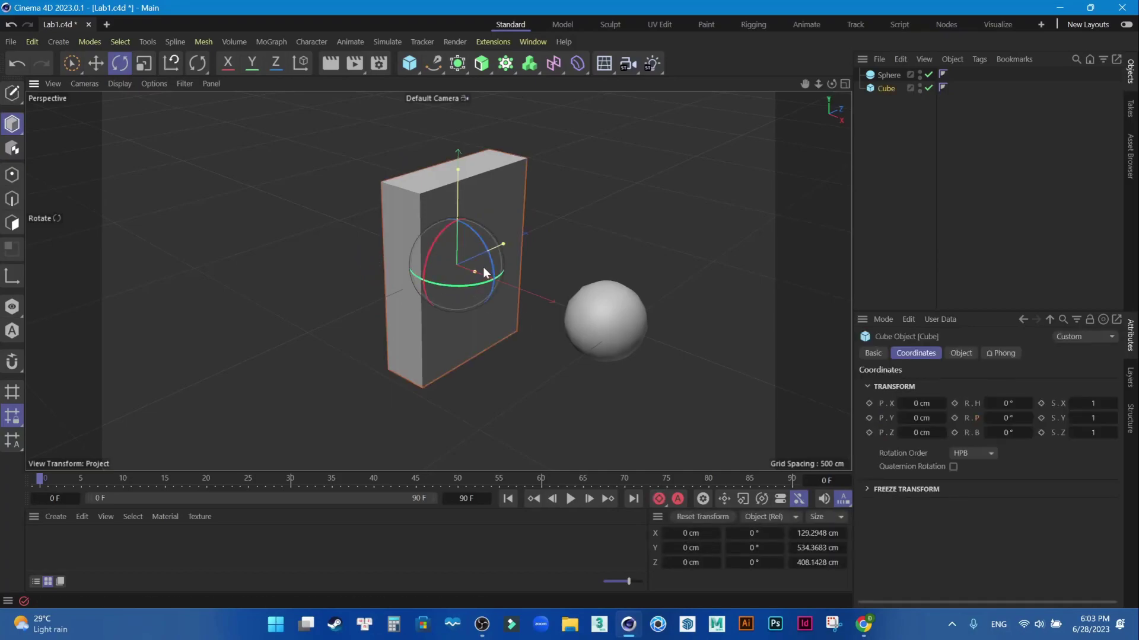
# Scale the cube to about 97 cm wide and stretch it to about 778 cm tall
pyautogui.click(143, 66)
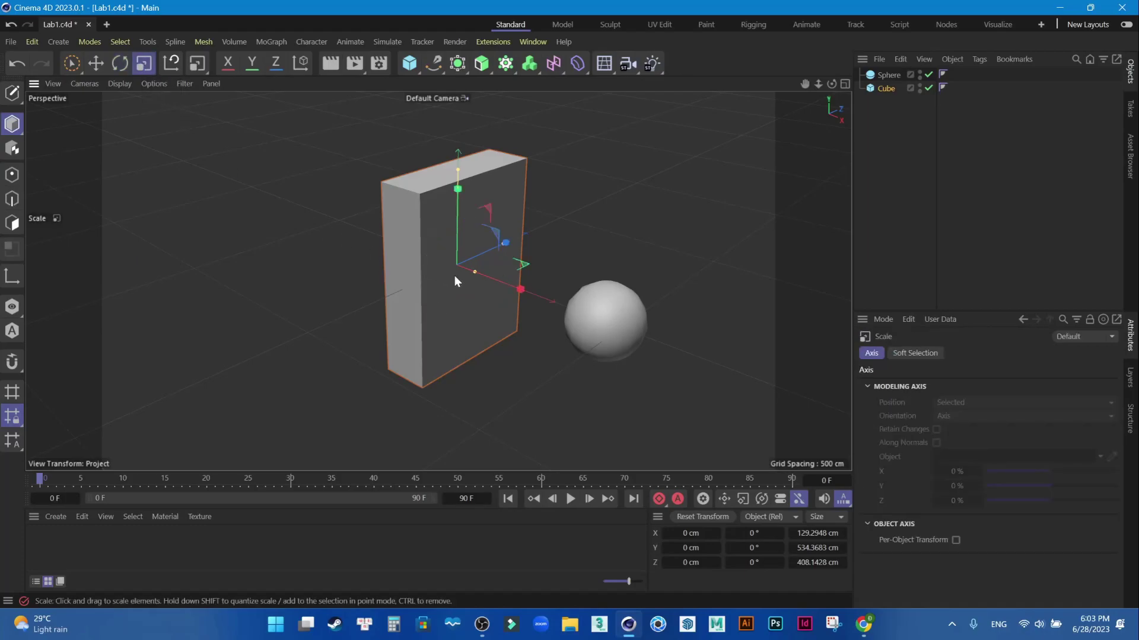
pyautogui.moveTo(456, 262)
pyautogui.mouseDown()
pyautogui.moveTo(414, 279)
pyautogui.moveTo(455, 266)
pyautogui.mouseUp()
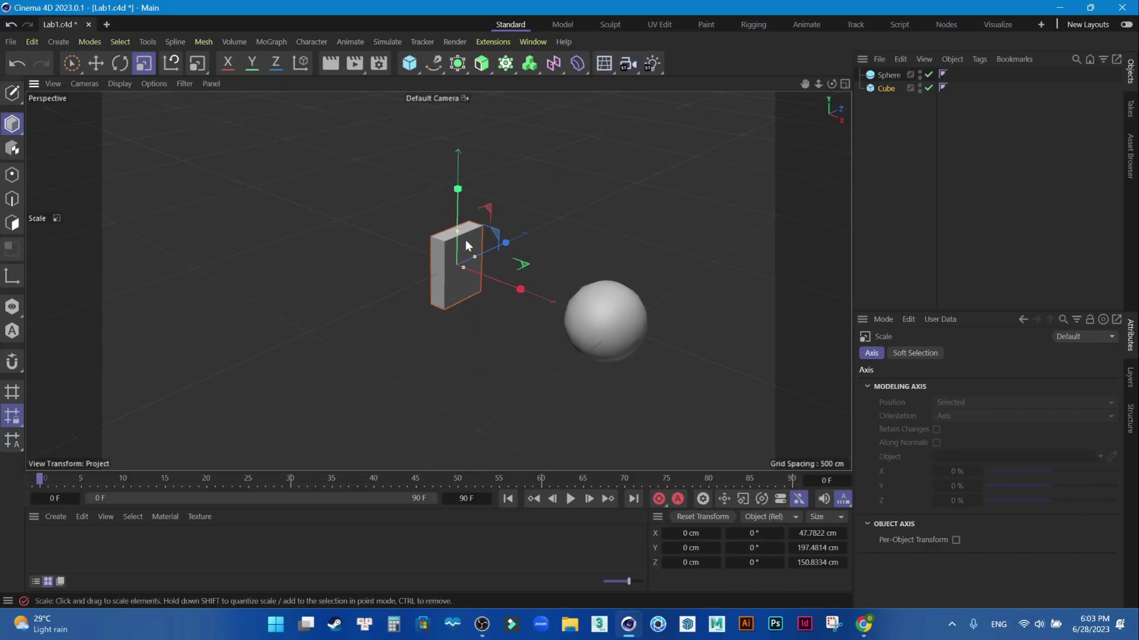
pyautogui.moveTo(457, 264); pyautogui.dragTo(464, 261)
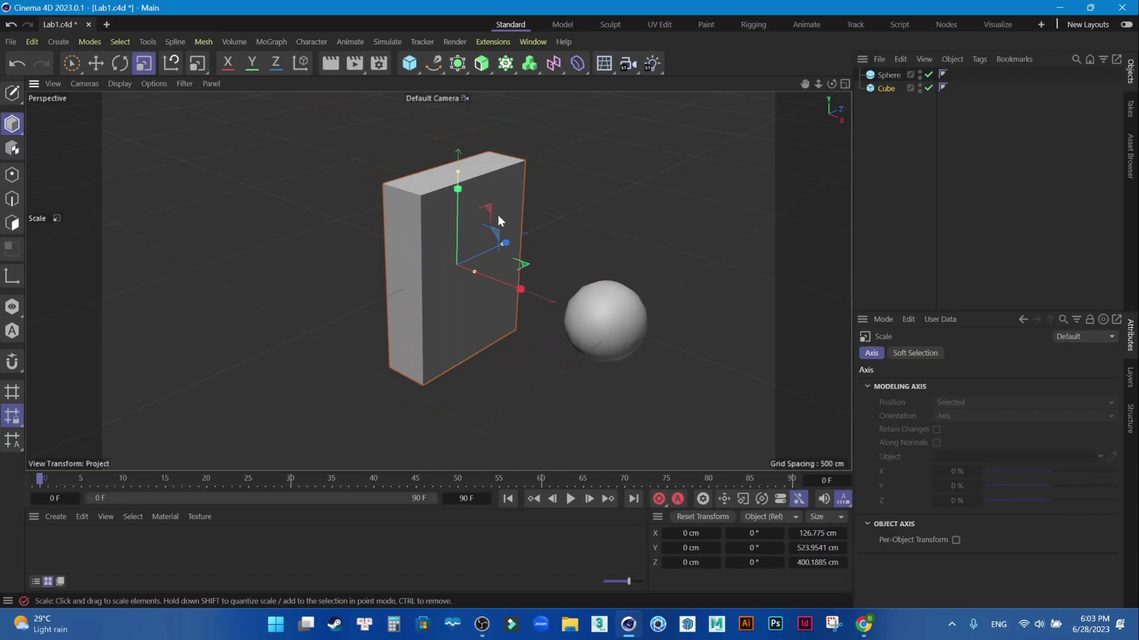
pyautogui.moveTo(519, 290)
pyautogui.mouseDown()
pyautogui.moveTo(473, 270)
pyautogui.moveTo(539, 294)
pyautogui.moveTo(485, 293)
pyautogui.moveTo(528, 309)
pyautogui.moveTo(469, 296)
pyautogui.moveTo(459, 266)
pyautogui.moveTo(470, 272)
pyautogui.mouseUp()
pyautogui.moveTo(455, 207); pyautogui.dragTo(470, 121)
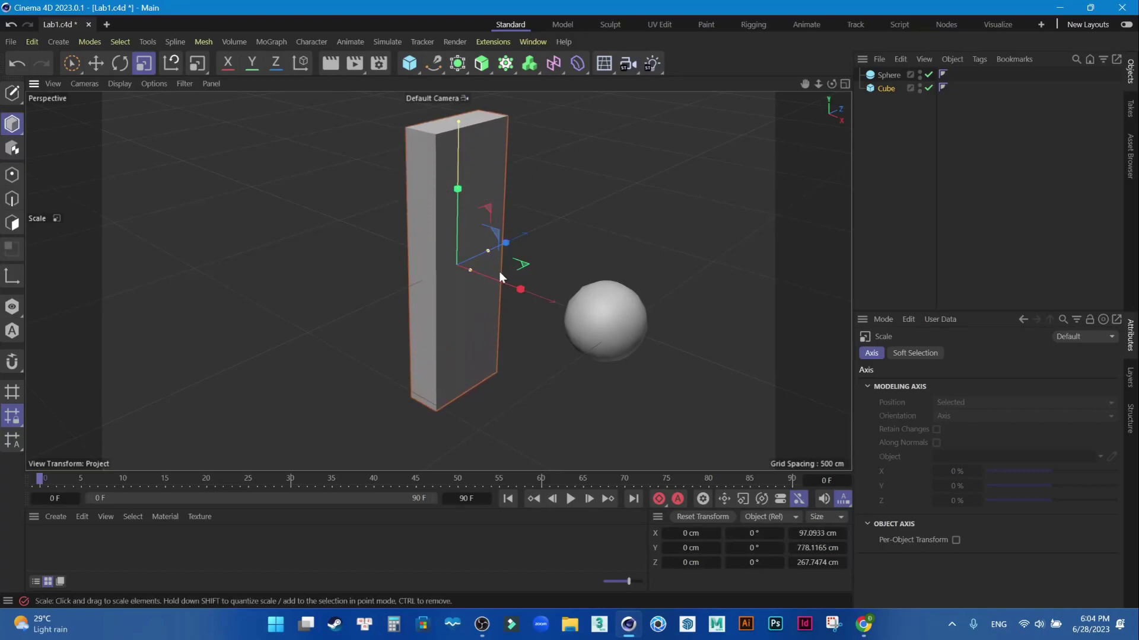
# Delete the cube and the sphere one by one, then undo to restore them
pyautogui.click(70, 63)
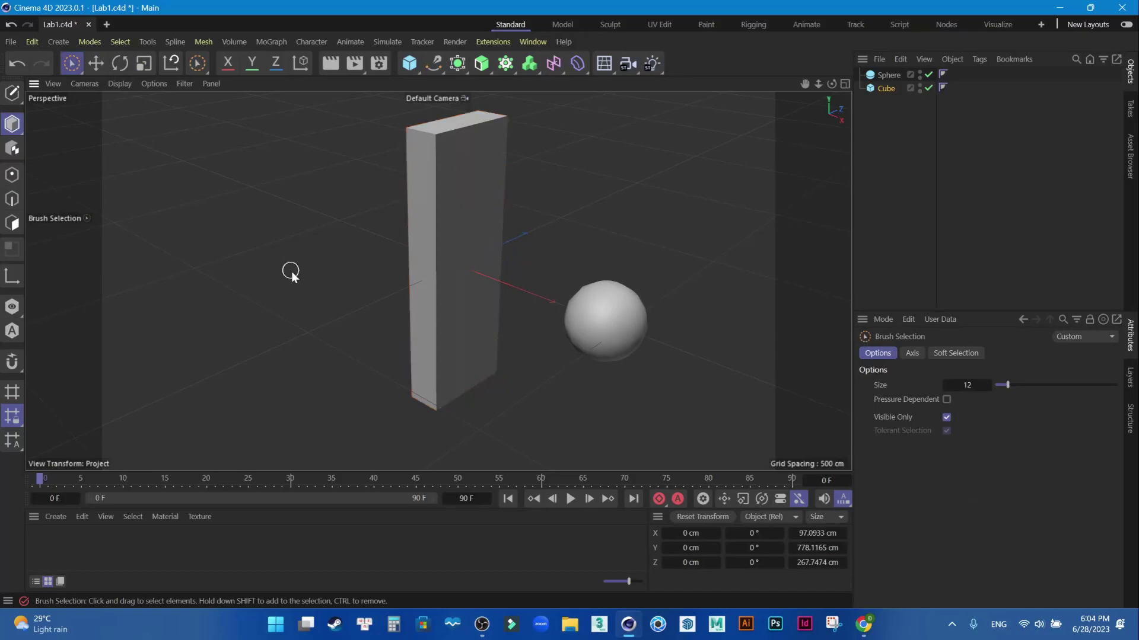
pyautogui.click(587, 335)
pyautogui.click(442, 300)
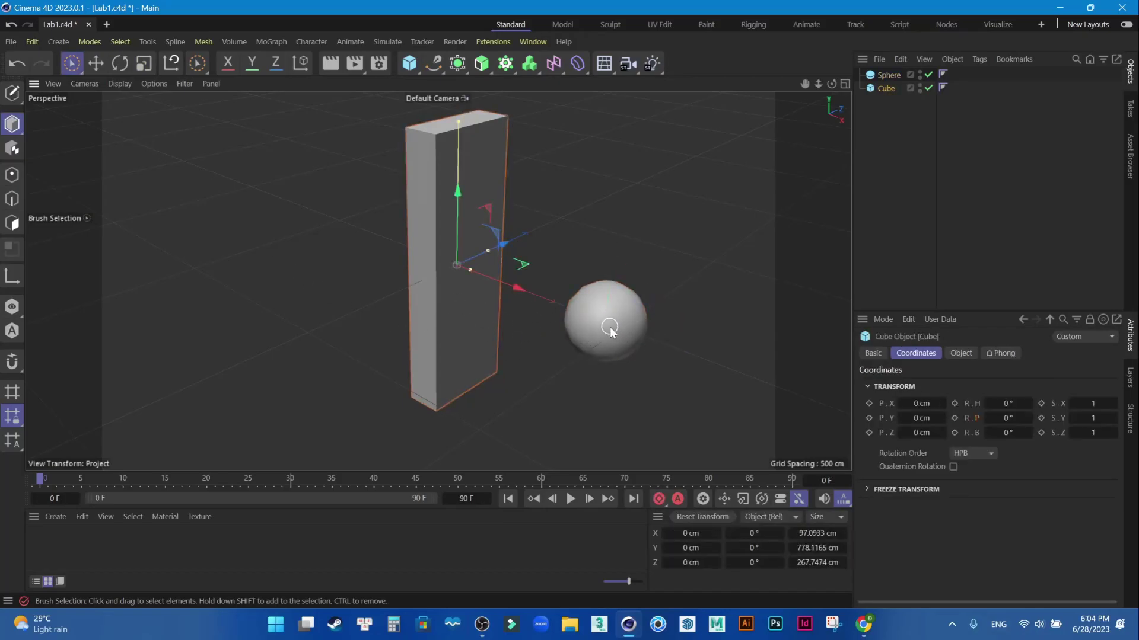
pyautogui.press('Delete')
pyautogui.click(635, 319)
pyautogui.press('Delete')
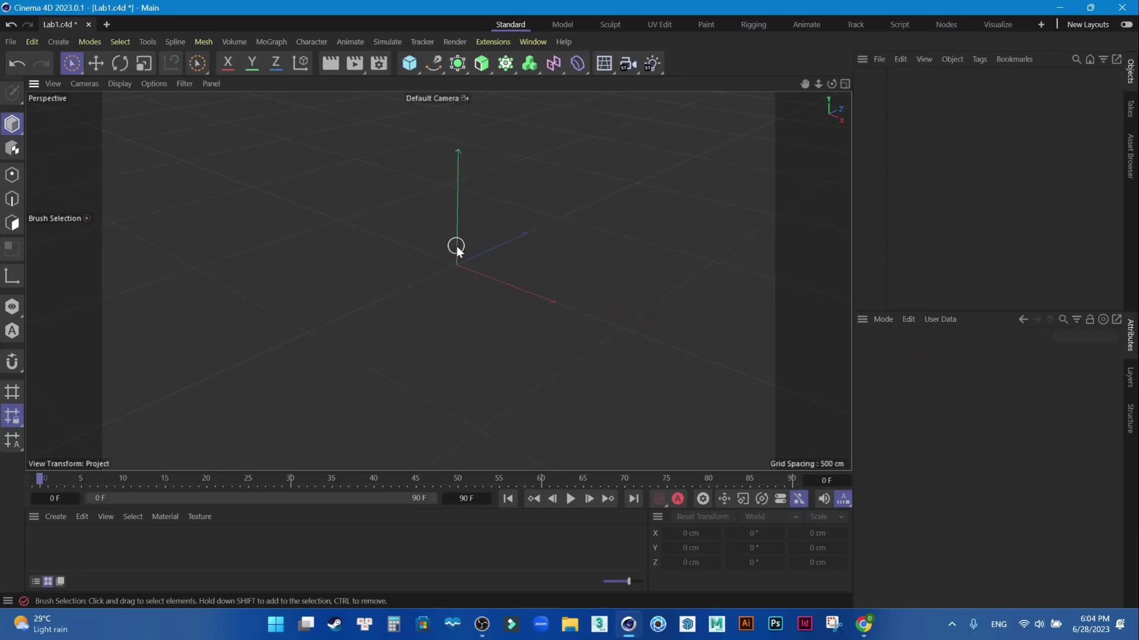
pyautogui.hotkey('ctrl', 'z')
pyautogui.hotkey('ctrl', 'z')
pyautogui.hotkey('ctrl', 'z')
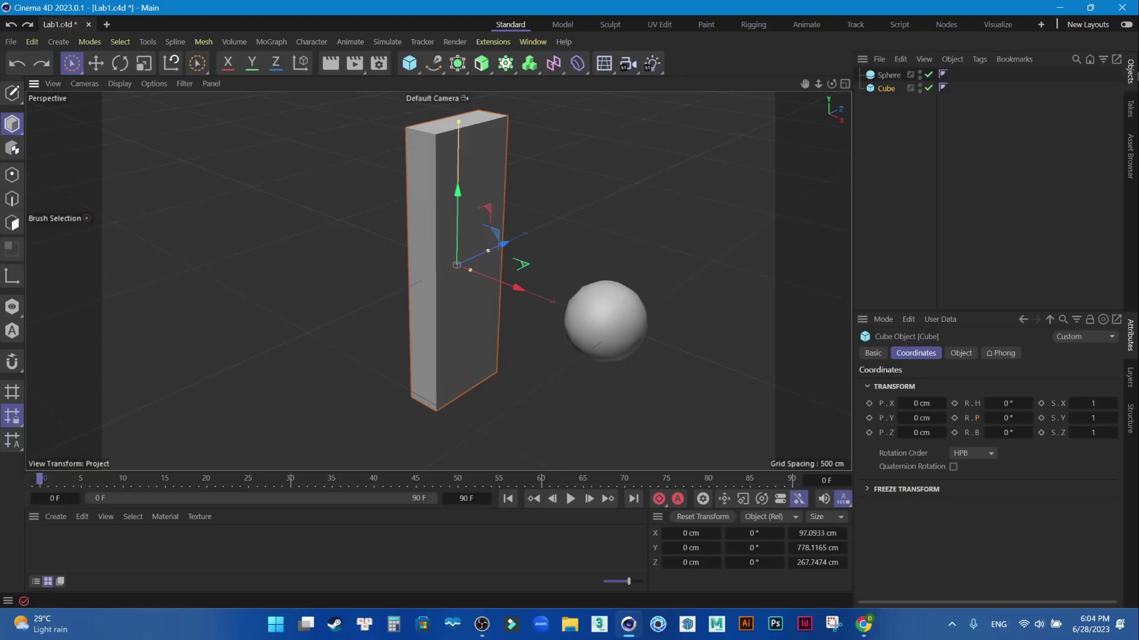
# Select both objects in the Objects panel, delete them, and reset the camera to default
pyautogui.moveTo(882, 109); pyautogui.dragTo(902, 67)
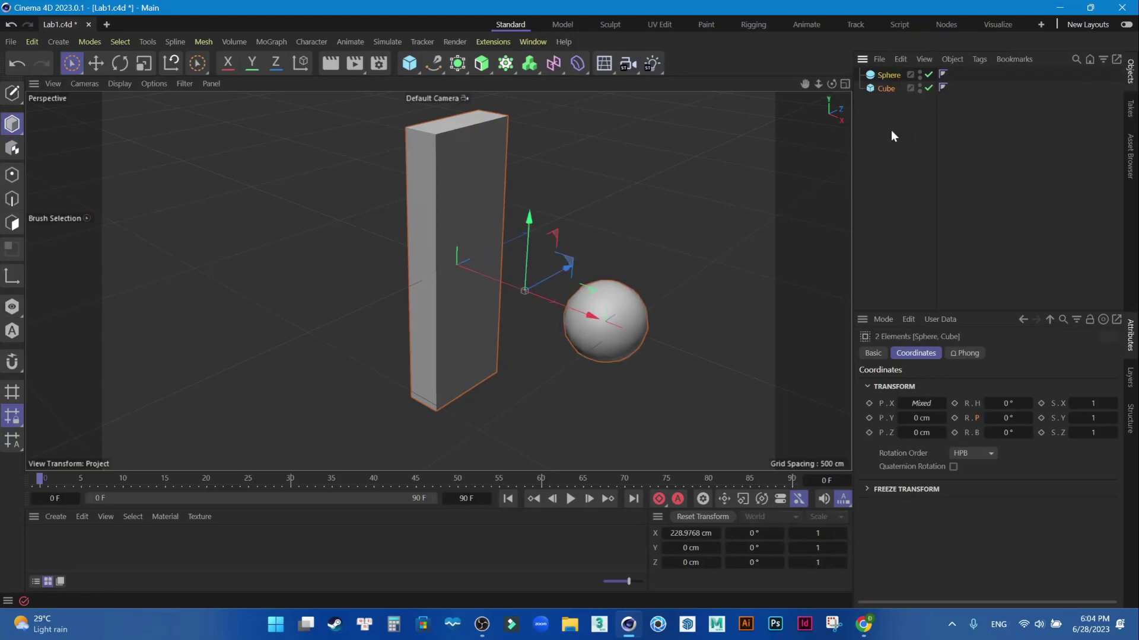
pyautogui.press('Delete')
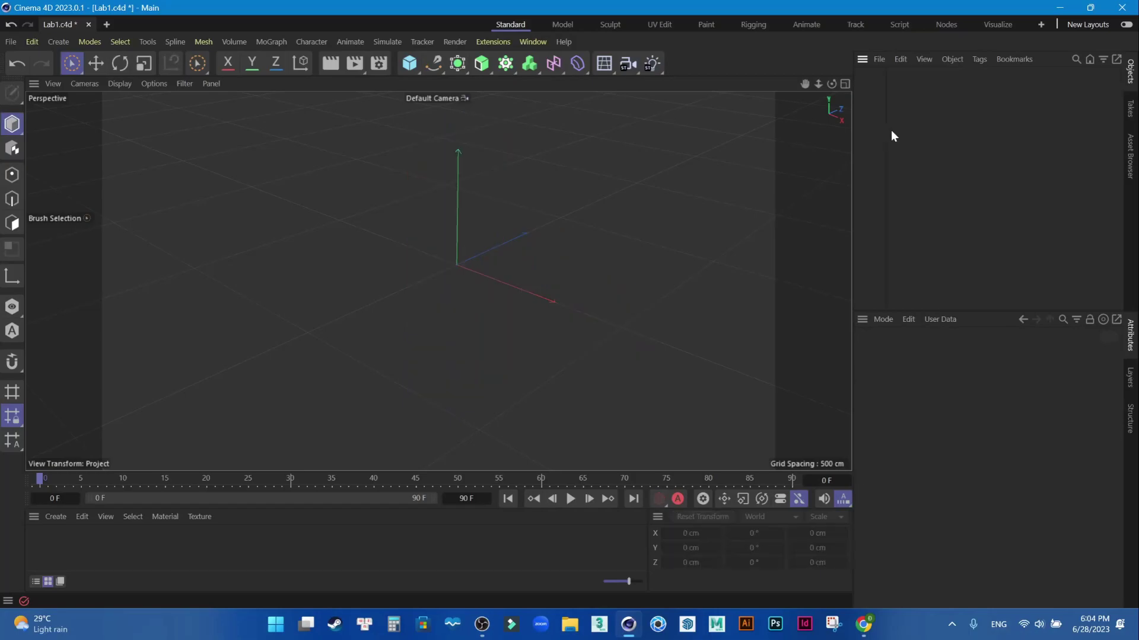
pyautogui.click(53, 84)
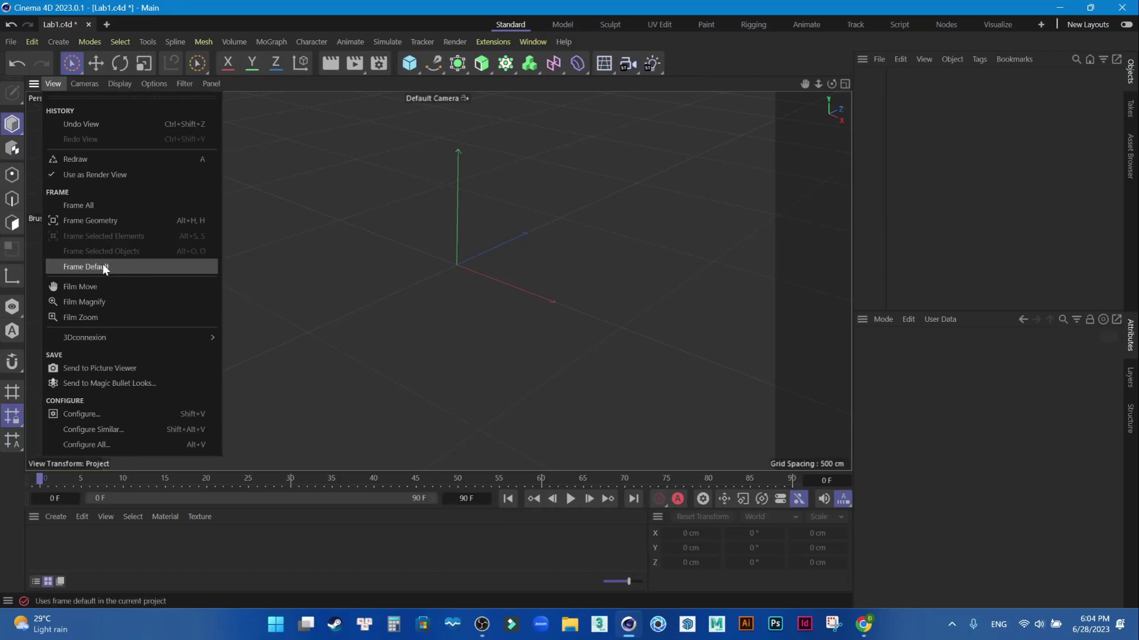
pyautogui.click(103, 266)
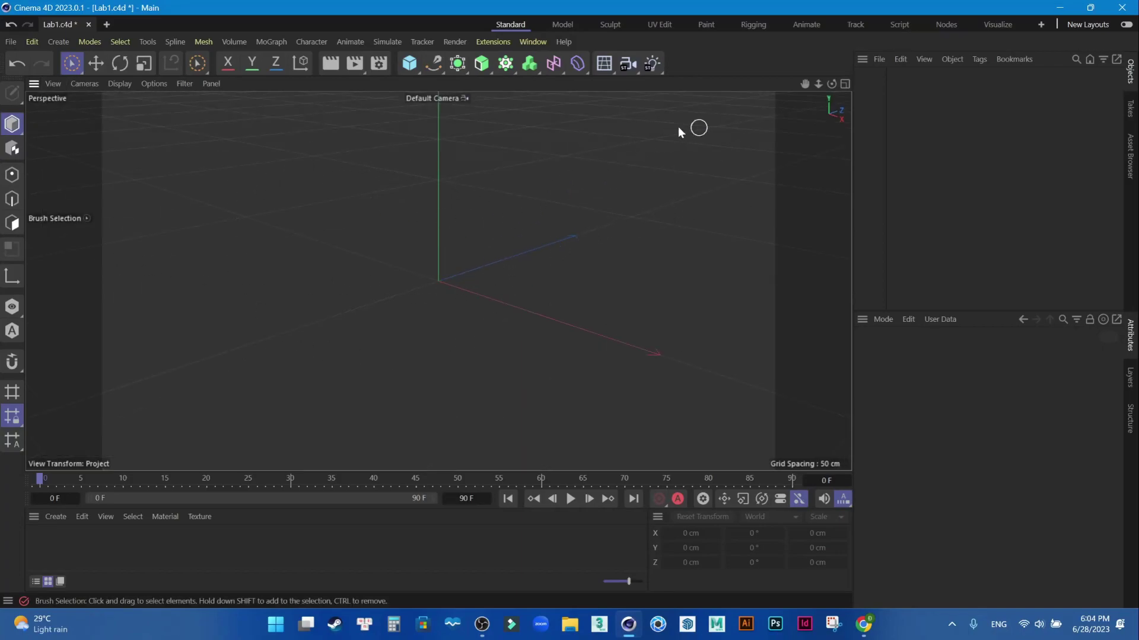
pyautogui.click(409, 64)
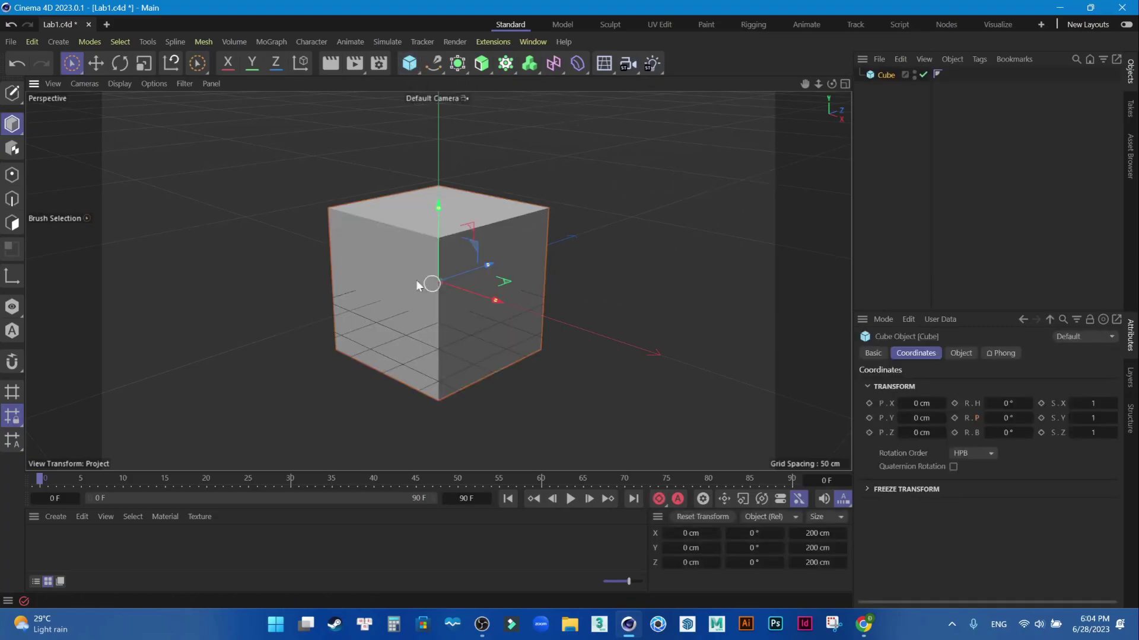
pyautogui.scroll(3, 435, 283)
pyautogui.scroll(2, 436, 276)
pyautogui.scroll(-3, 437, 264)
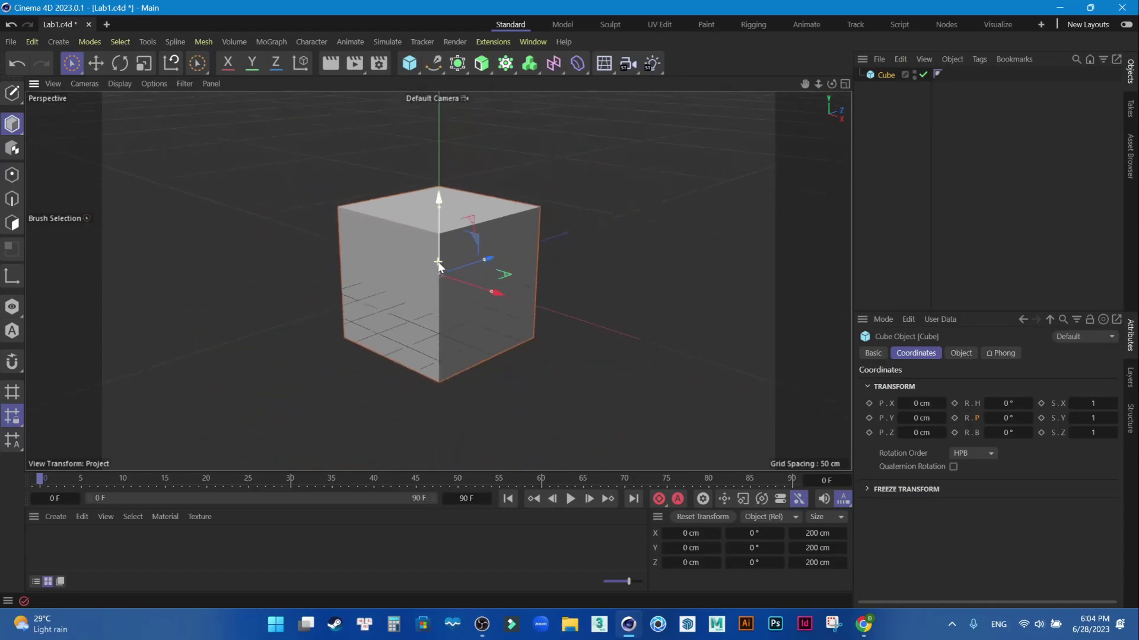
pyautogui.scroll(3, 438, 264)
pyautogui.scroll(-3, 439, 267)
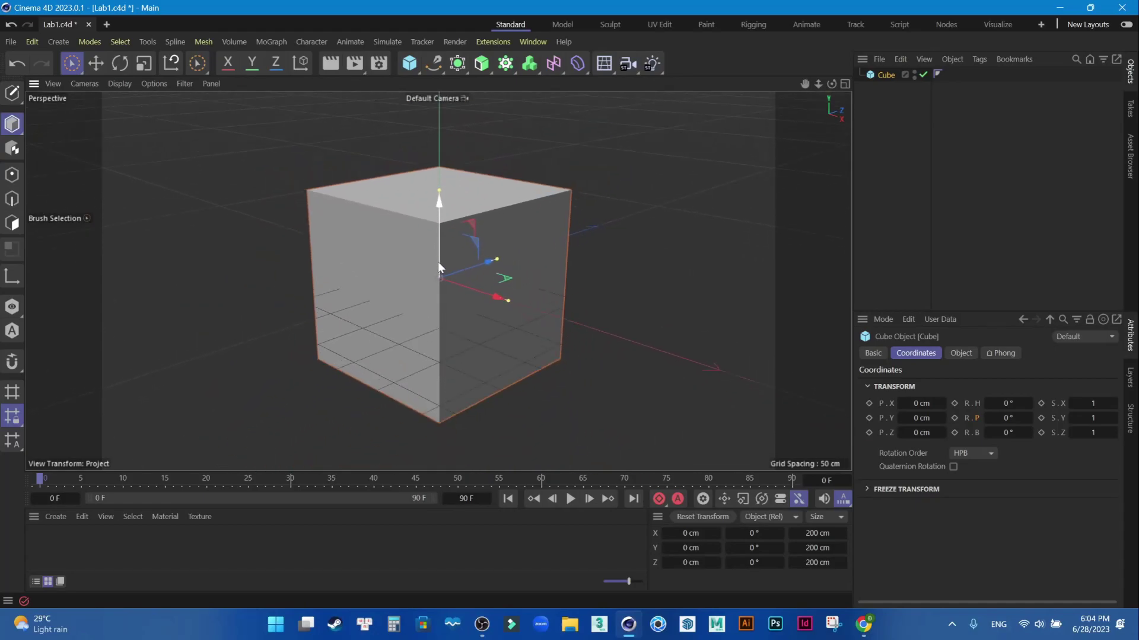
pyautogui.scroll(-2, 437, 267)
pyautogui.scroll(3, 438, 267)
pyautogui.scroll(3, 437, 265)
pyautogui.scroll(-3, 438, 265)
pyautogui.scroll(-1, 437, 262)
pyautogui.moveTo(805, 84); pyautogui.dragTo(803, 96)
pyautogui.moveTo(804, 84); pyautogui.dragTo(438, 281)
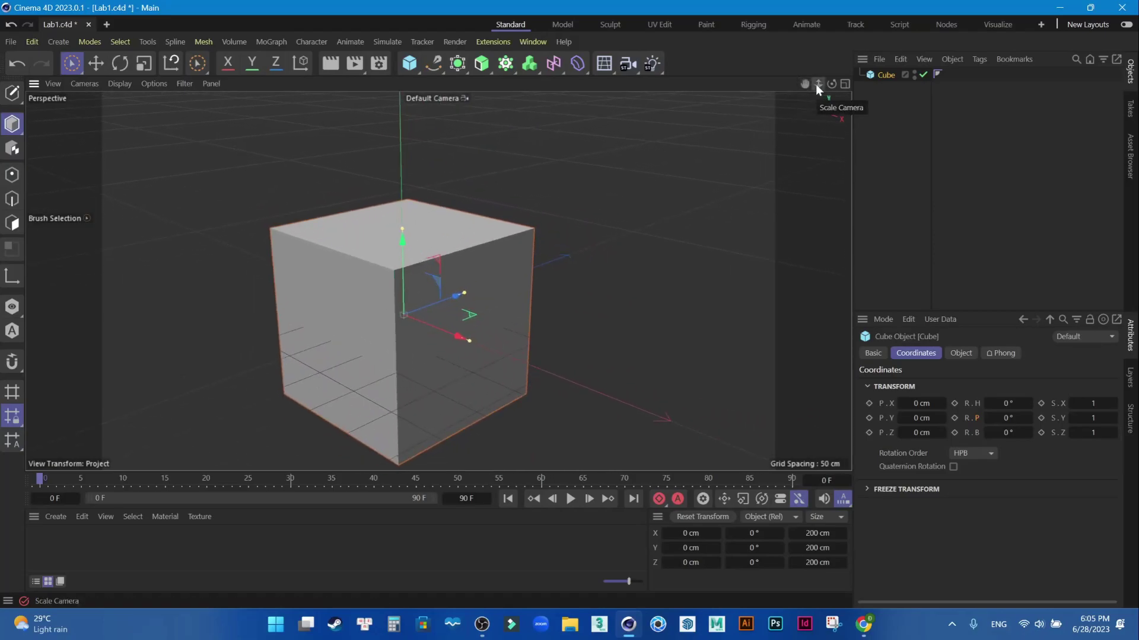
pyautogui.moveTo(818, 83); pyautogui.dragTo(439, 281)
pyautogui.moveTo(438, 282); pyautogui.dragTo(427, 285)
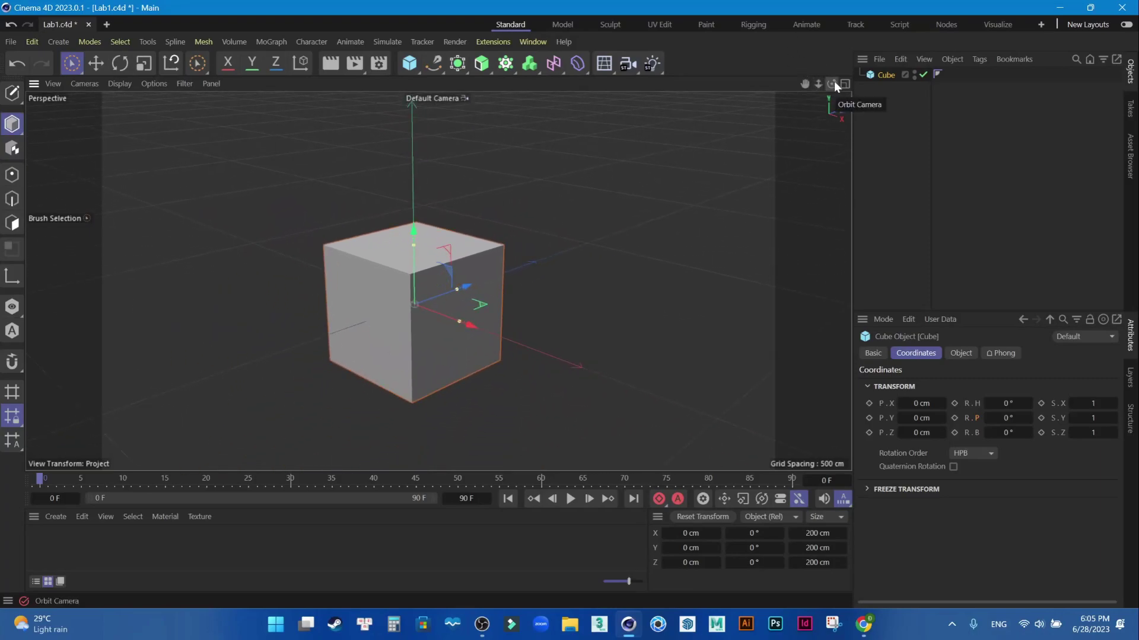
pyautogui.moveTo(834, 83)
pyautogui.mouseDown()
pyautogui.moveTo(438, 281)
pyautogui.moveTo(842, 86)
pyautogui.mouseUp()
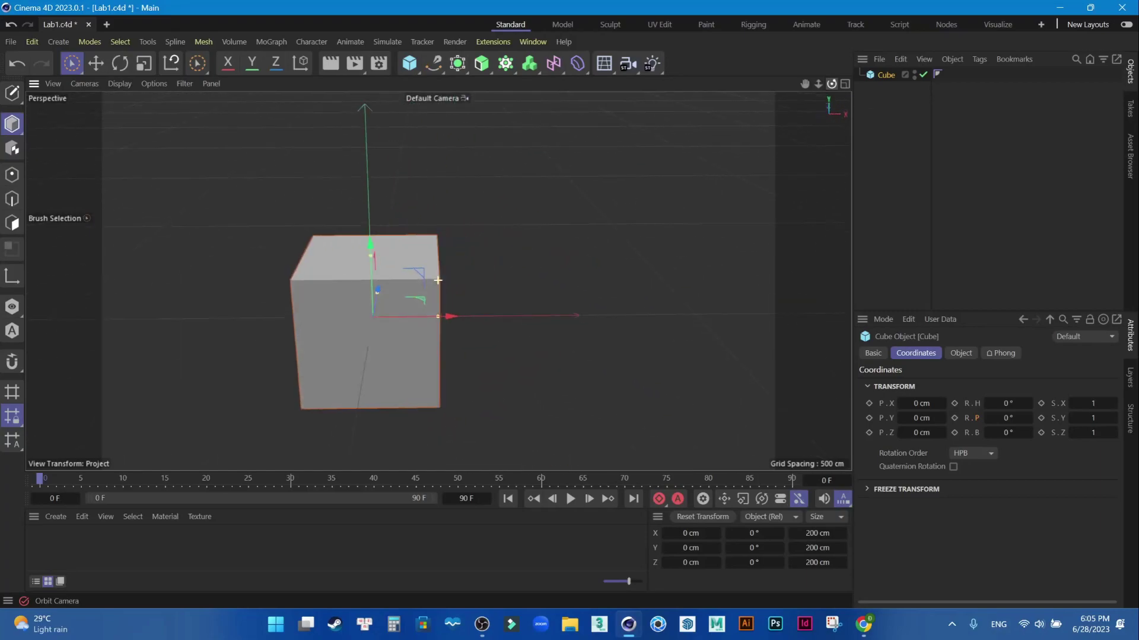
# Switch to the four-view layout, maximize Perspective, then bring up the Pinterest references in Chrome
pyautogui.click(845, 83)
pyautogui.click(845, 83)
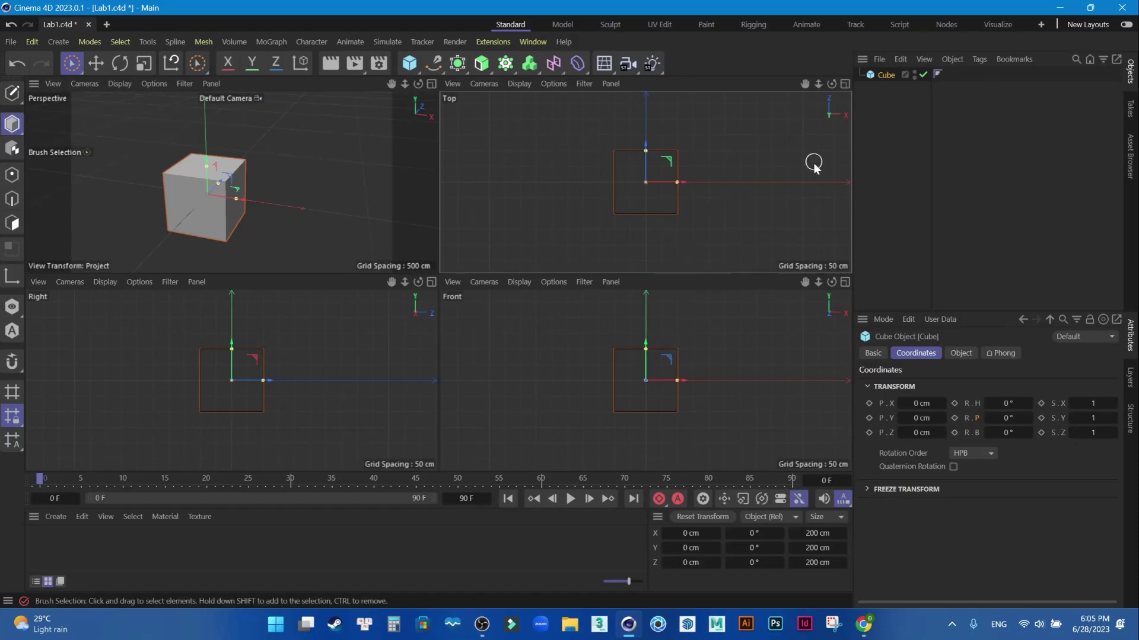
pyautogui.middleClick(312, 178)
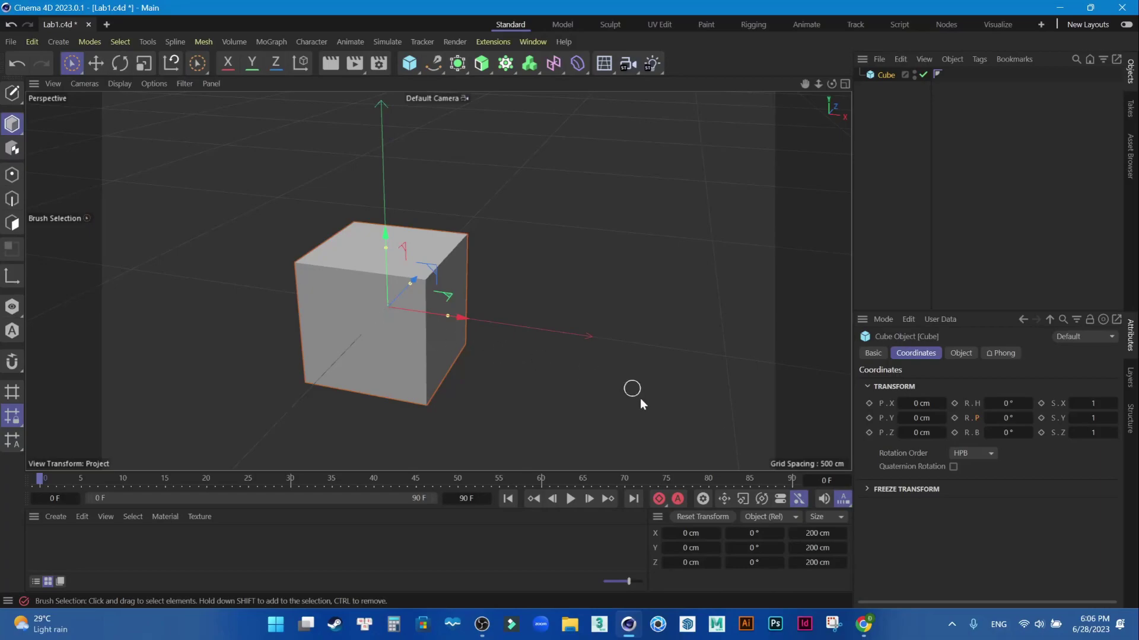
pyautogui.click(864, 624)
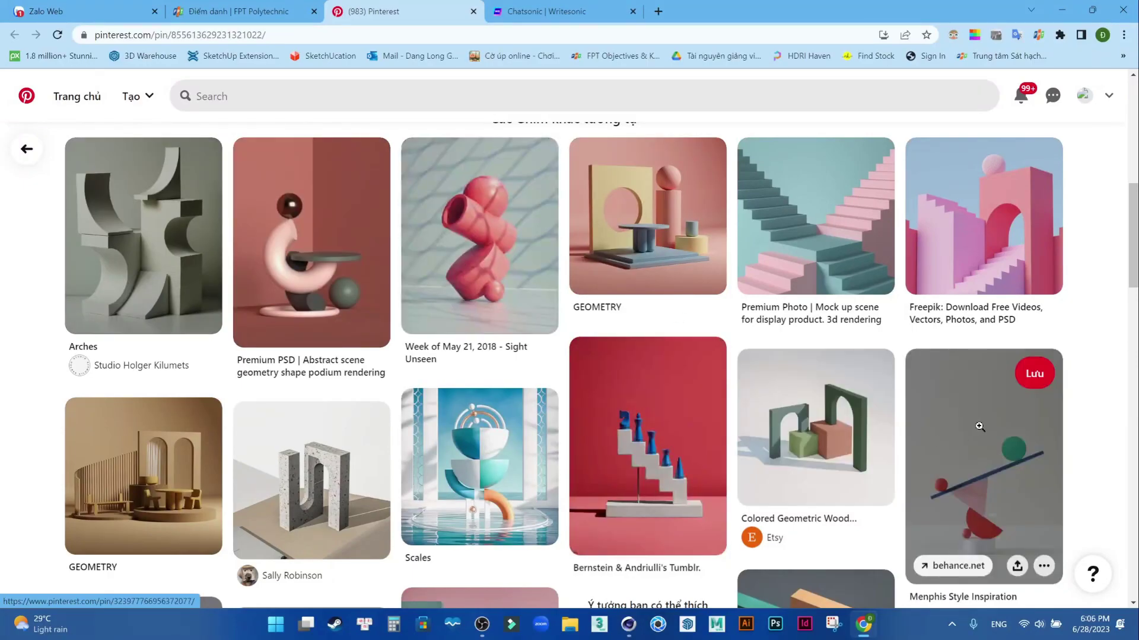
pyautogui.moveTo(479, 236)
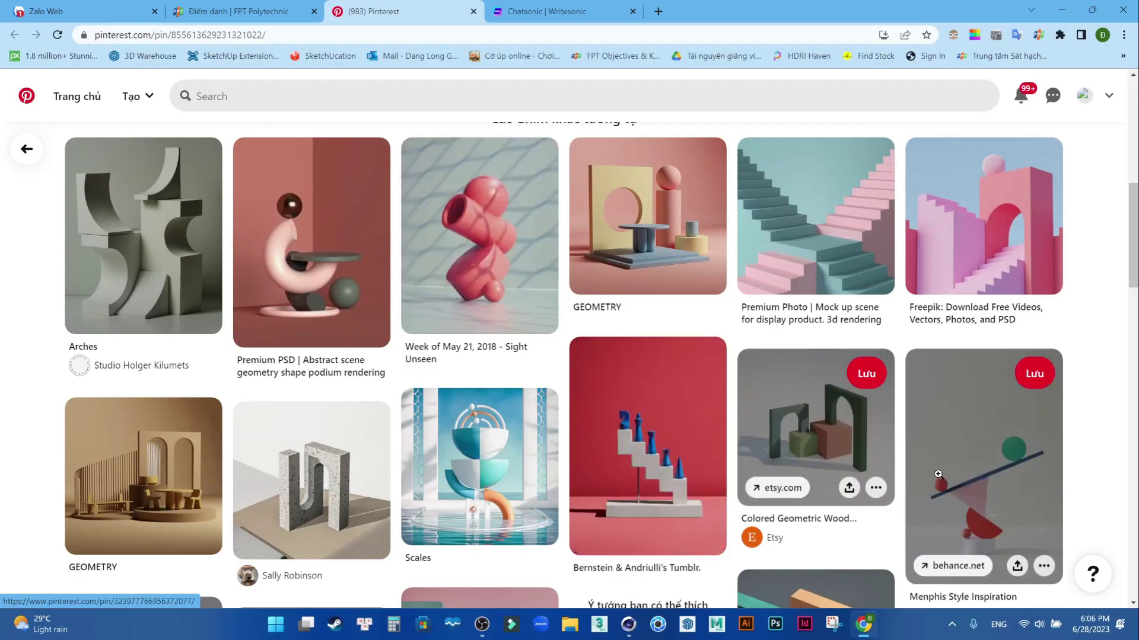
# View the pink 'Week of May 21, 2018 - Sight Unseen' sculpture pin, then return to Cinema 4D
pyautogui.click(502, 248)
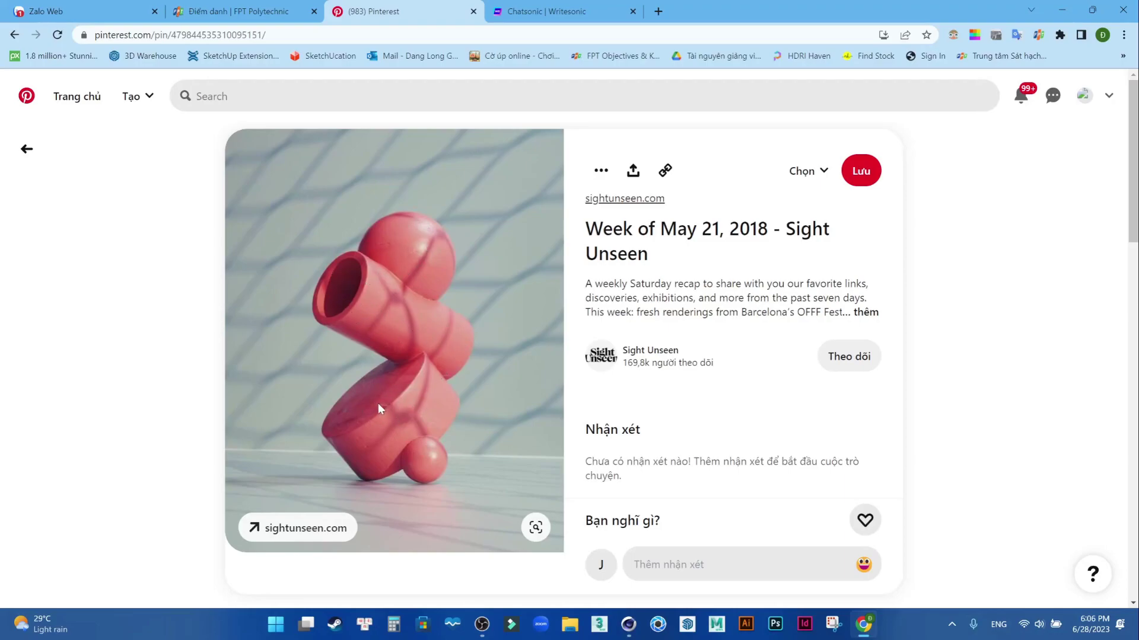
pyautogui.click(633, 630)
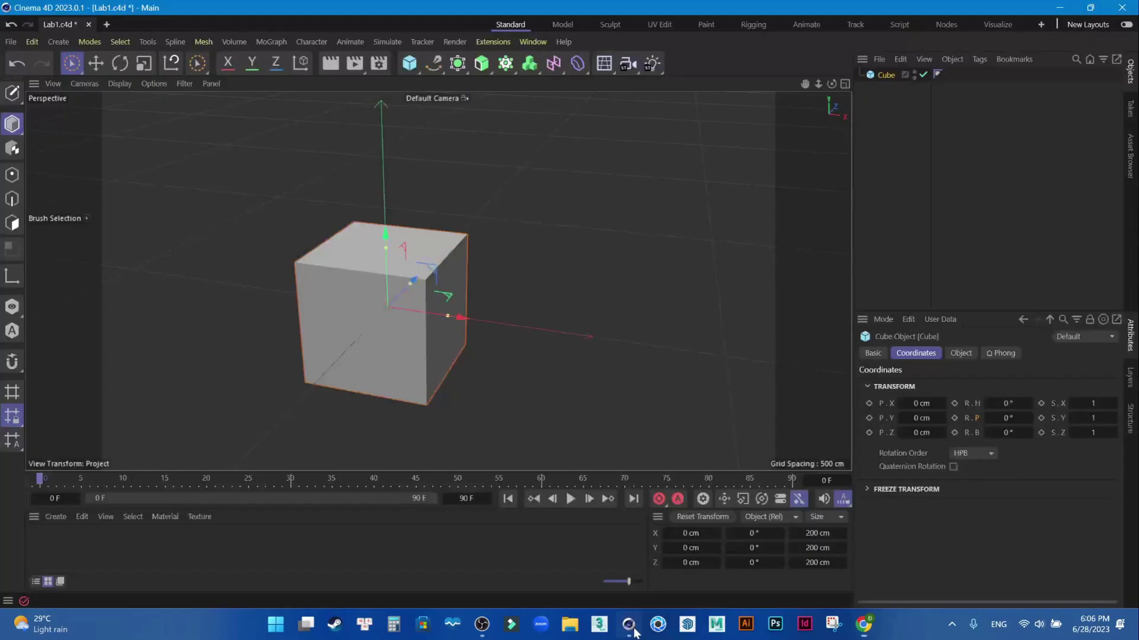
# Add a Tube primitive and move it along X to sit beside the cube
pyautogui.click(419, 66)
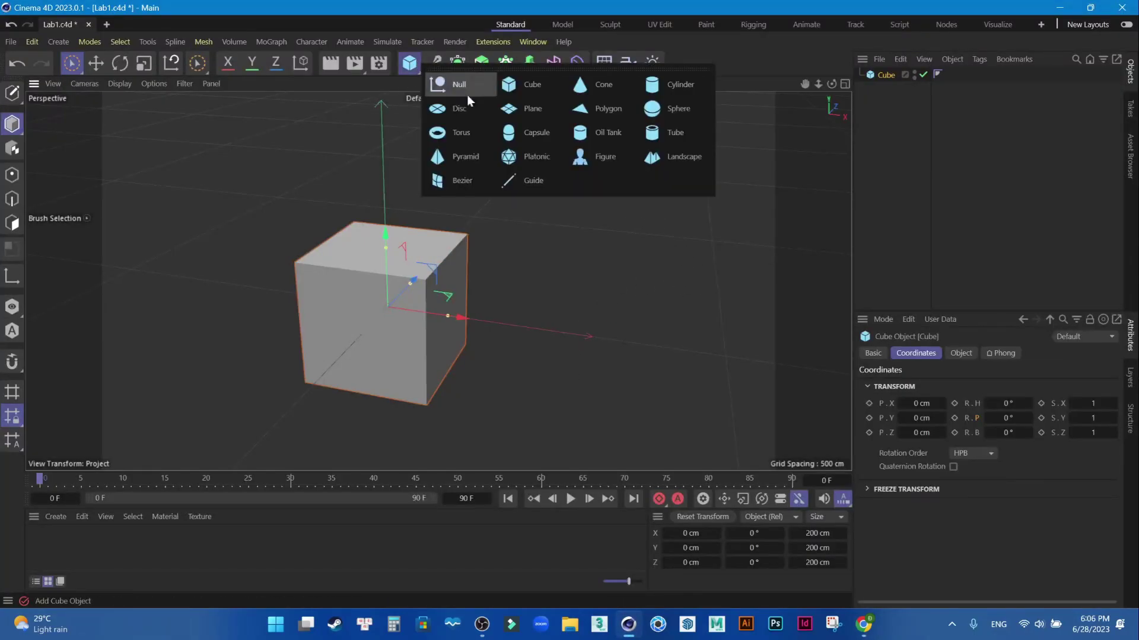
pyautogui.click(667, 133)
pyautogui.moveTo(474, 320); pyautogui.dragTo(679, 347)
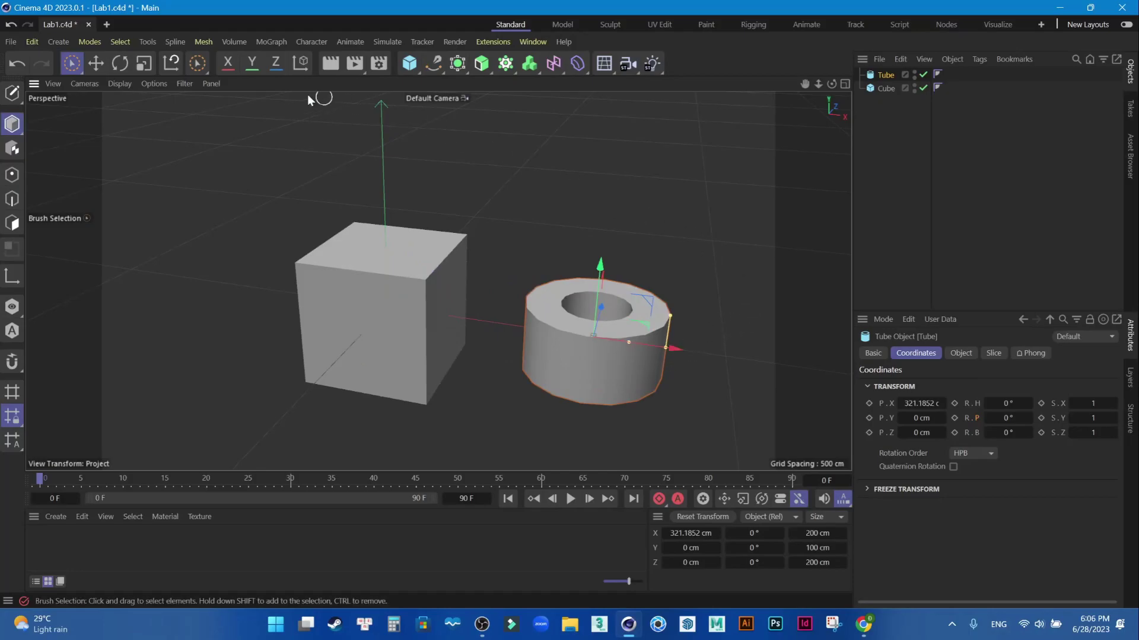
# Scale the tube in Y to about 458 cm tall, frame it, then switch to Pinterest
pyautogui.click(148, 66)
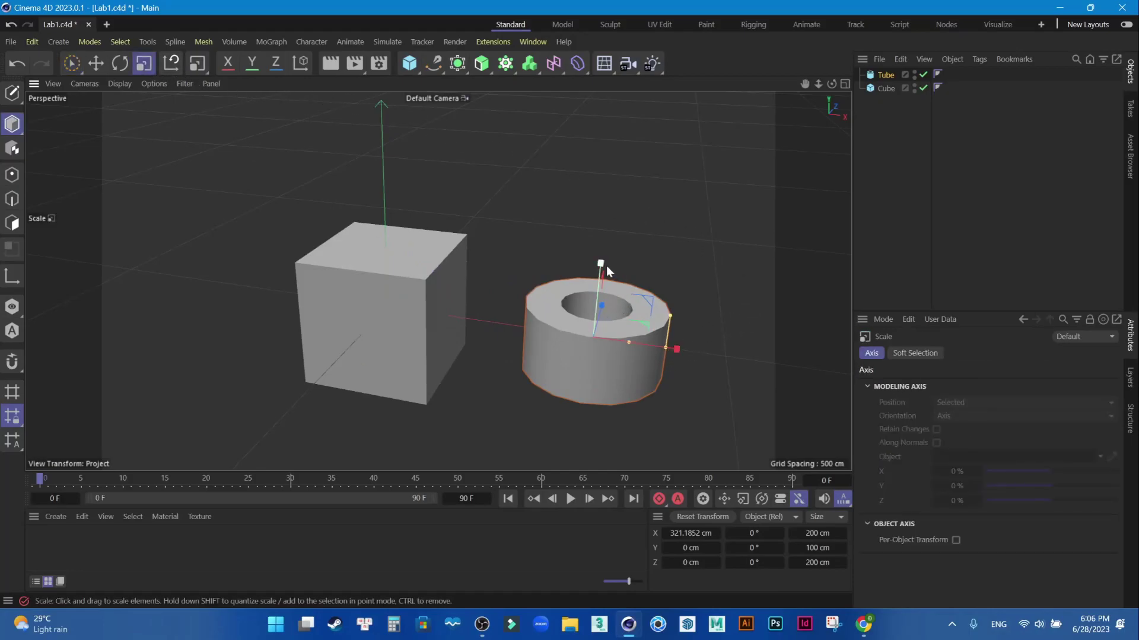
pyautogui.moveTo(708, 375)
pyautogui.keyDown('alt'); pyautogui.mouseDown()
pyautogui.moveTo(649, 357)
pyautogui.moveTo(671, 215)
pyautogui.mouseUp(); pyautogui.keyUp('alt')
pyautogui.moveTo(680, 258)
pyautogui.keyDown('alt'); pyautogui.mouseDown()
pyautogui.moveTo(757, 314)
pyautogui.moveTo(707, 304)
pyautogui.mouseUp(); pyautogui.keyUp('alt')
pyautogui.middleClick(710, 310)
pyautogui.middleClick(368, 208)
pyautogui.scroll(3, 621, 214)
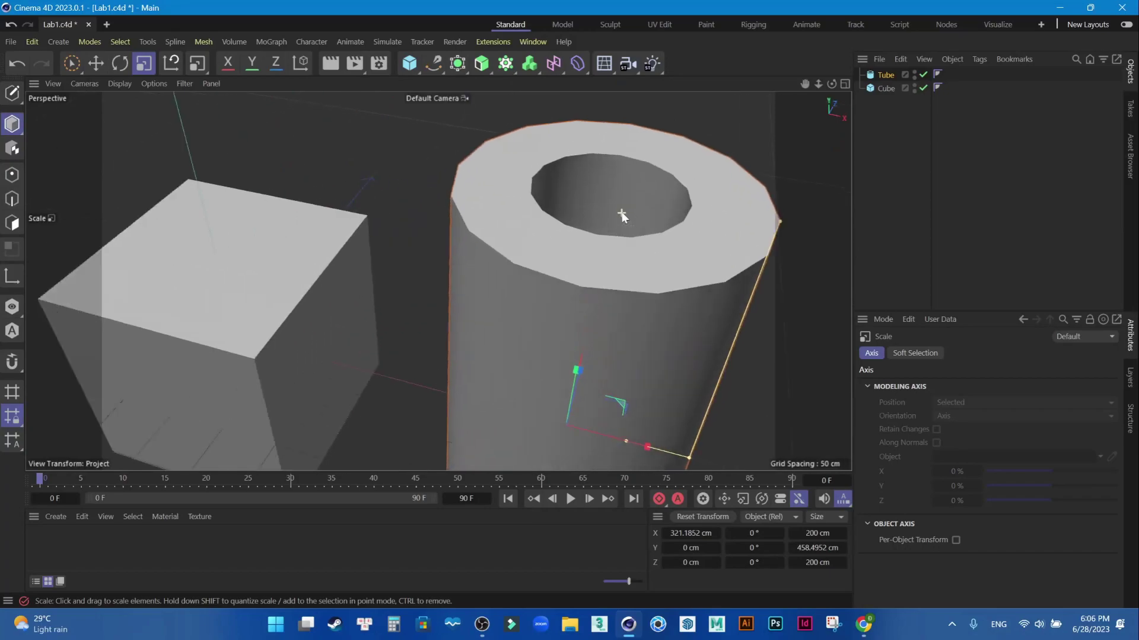
pyautogui.keyDown('alt'); pyautogui.moveTo(643, 248); pyautogui.dragTo(476, 308, button='middle'); pyautogui.keyUp('alt')
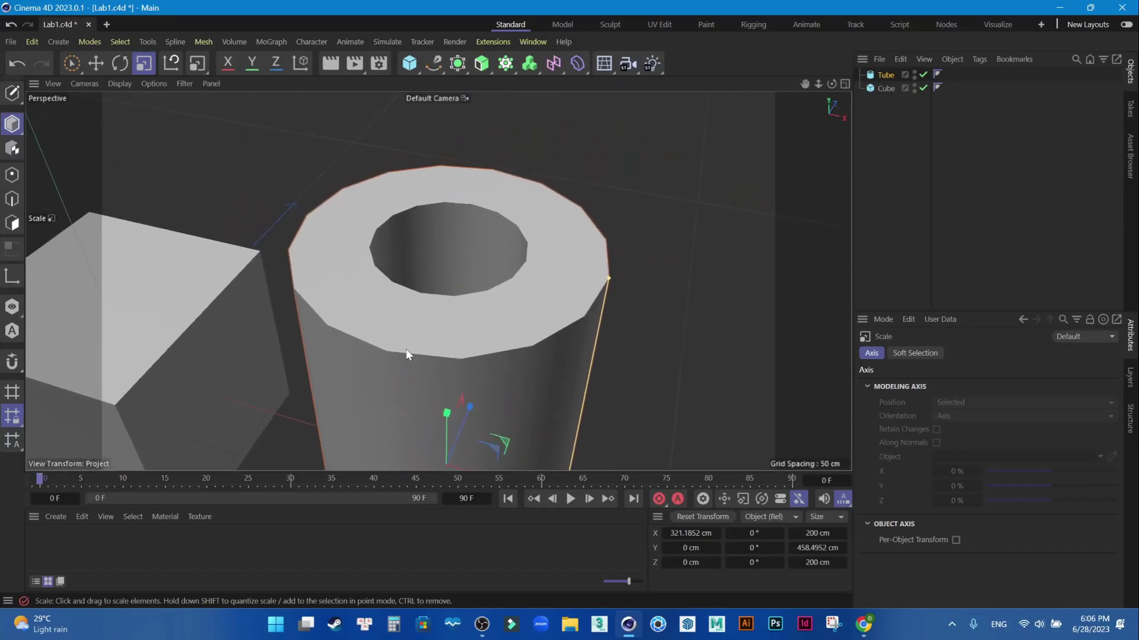
pyautogui.keyDown('alt'); pyautogui.moveTo(386, 351); pyautogui.dragTo(514, 317); pyautogui.keyUp('alt')
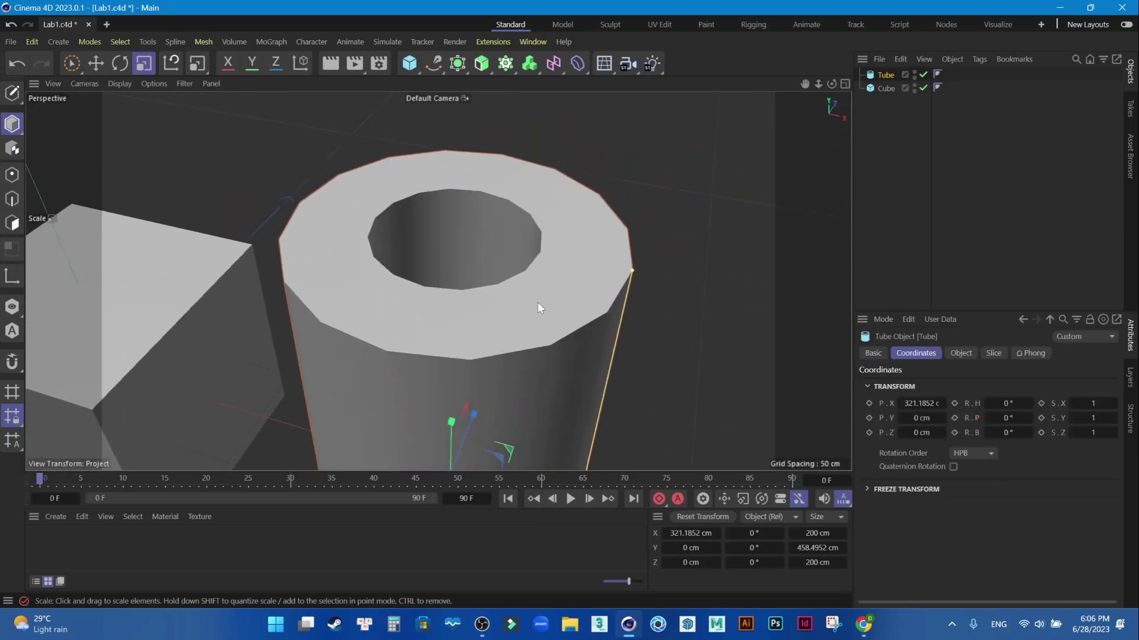
pyautogui.hotkey('alt', 'Tab')
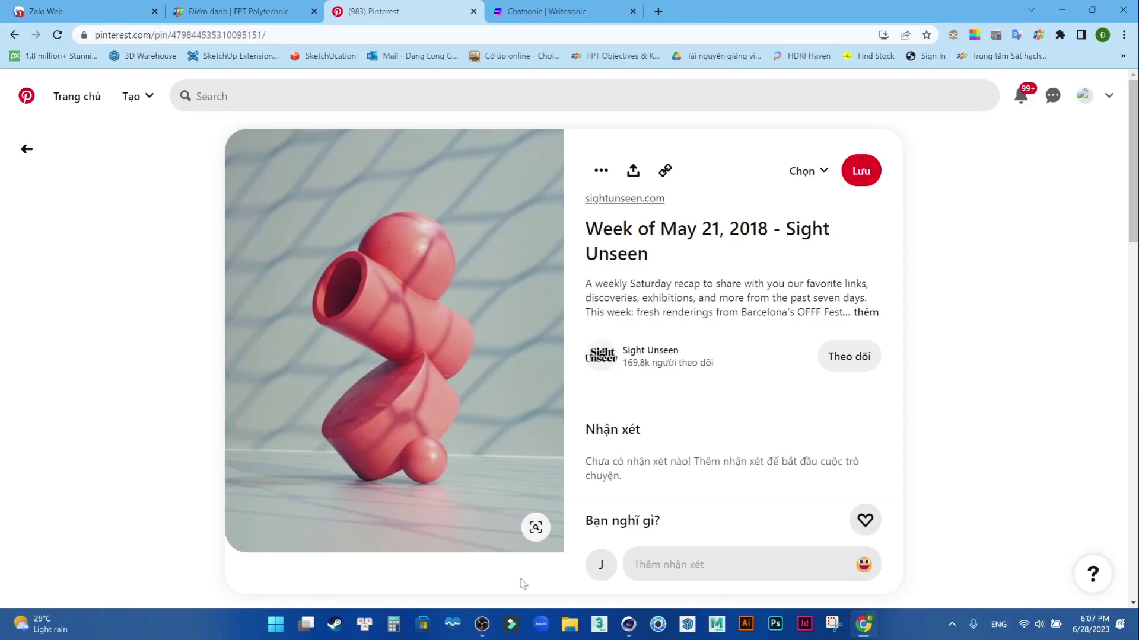
# Leave the pink sculpture pin and return to the Cinema 4D tube and cube scene
pyautogui.click(628, 624)
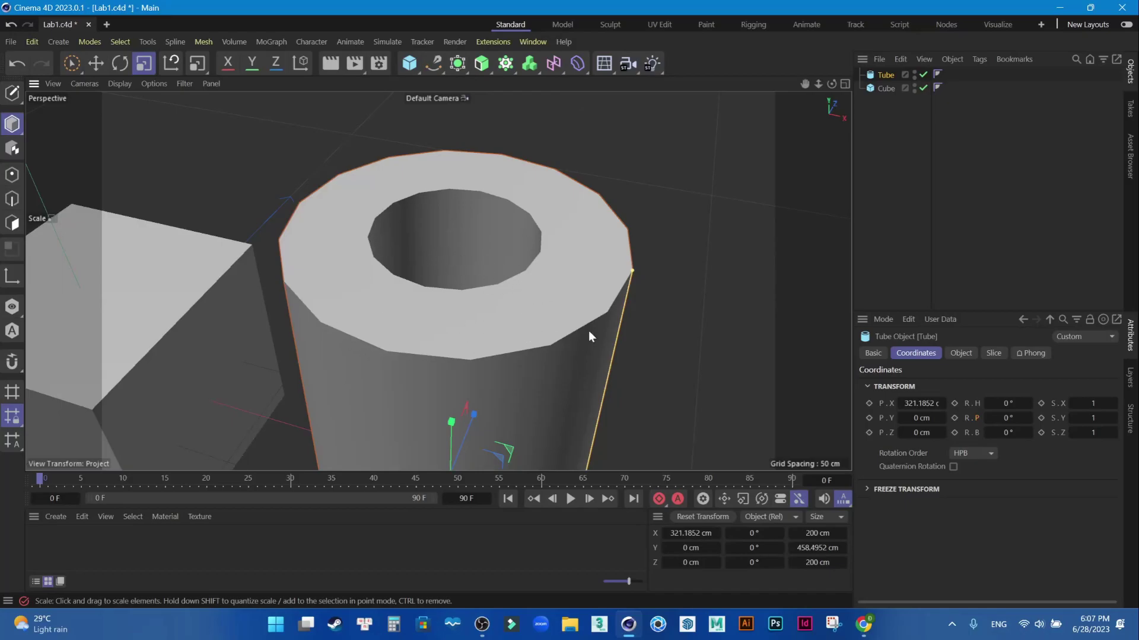
# Change the Tube's Rotation Segments from 16 to 32 in the Object tab
pyautogui.click(961, 353)
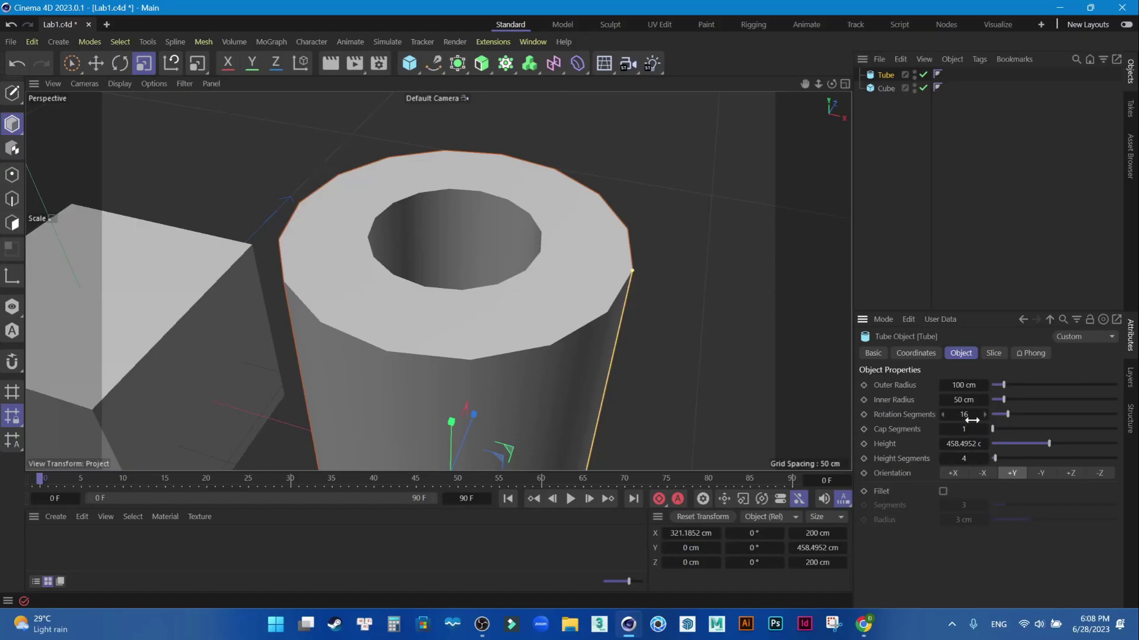
pyautogui.doubleClick(966, 415)
pyautogui.write('32')
pyautogui.press('Return')
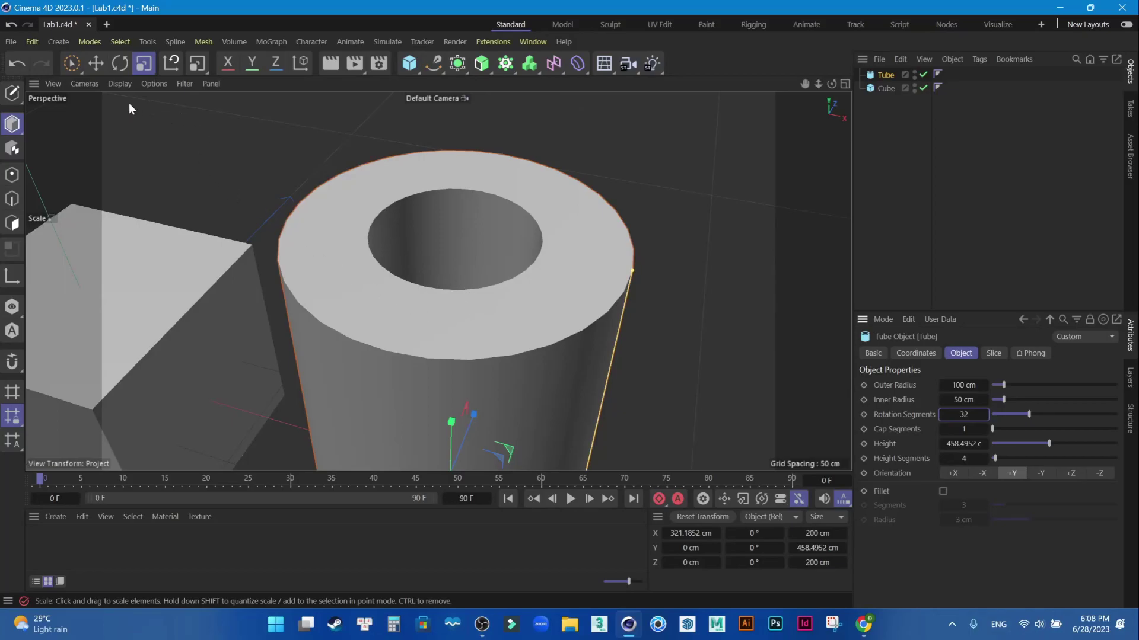
pyautogui.click(120, 84)
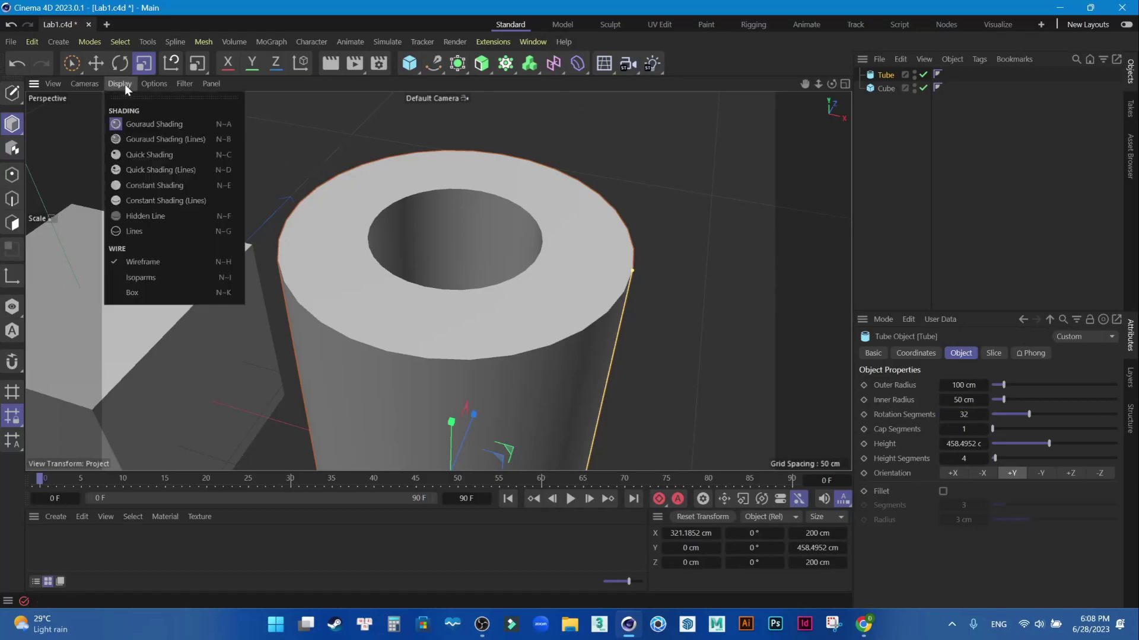
# Switch the viewport to Gouraud Shading (Lines) and orbit to a lower side view of the tube
pyautogui.click(124, 85)
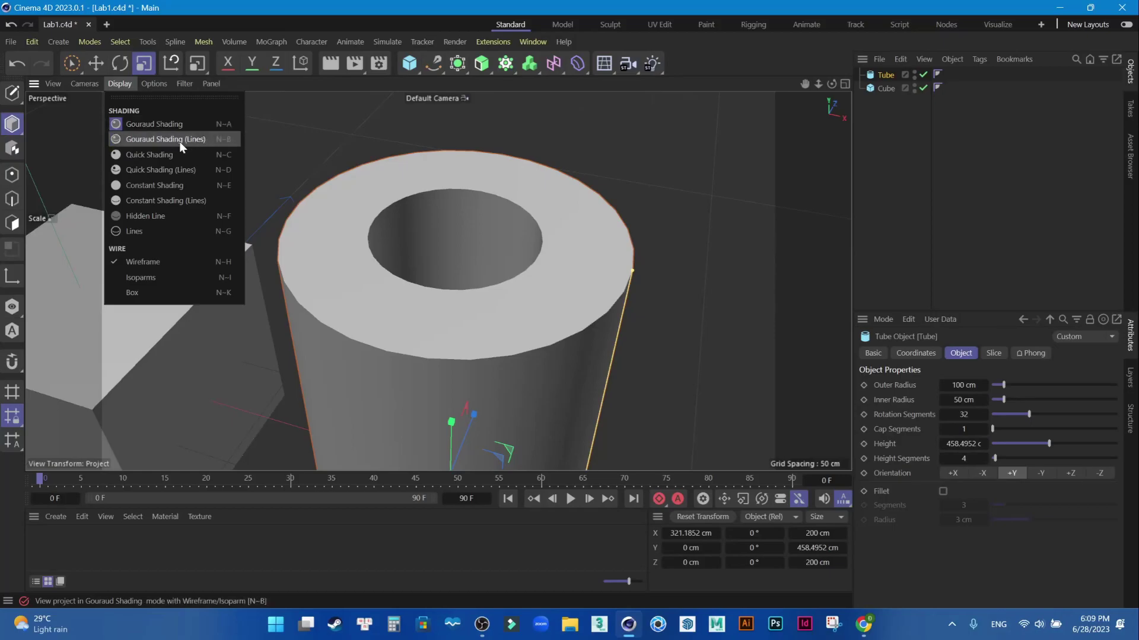
pyautogui.click(222, 140)
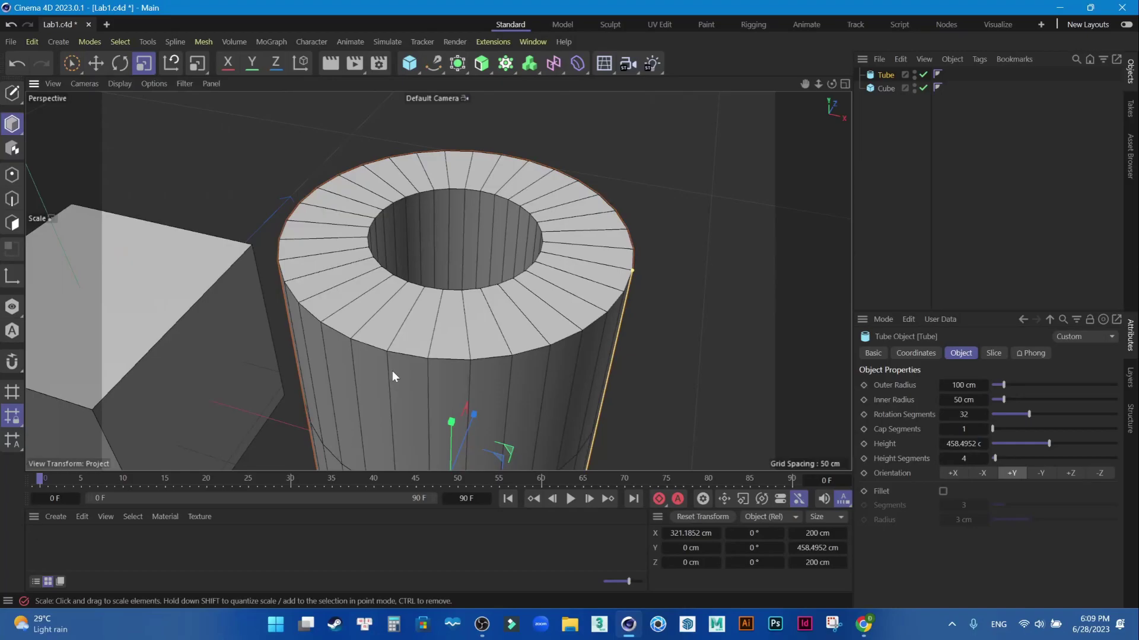
pyautogui.scroll(-3, 403, 374)
pyautogui.middleClick(418, 363)
pyautogui.middleClick(341, 240)
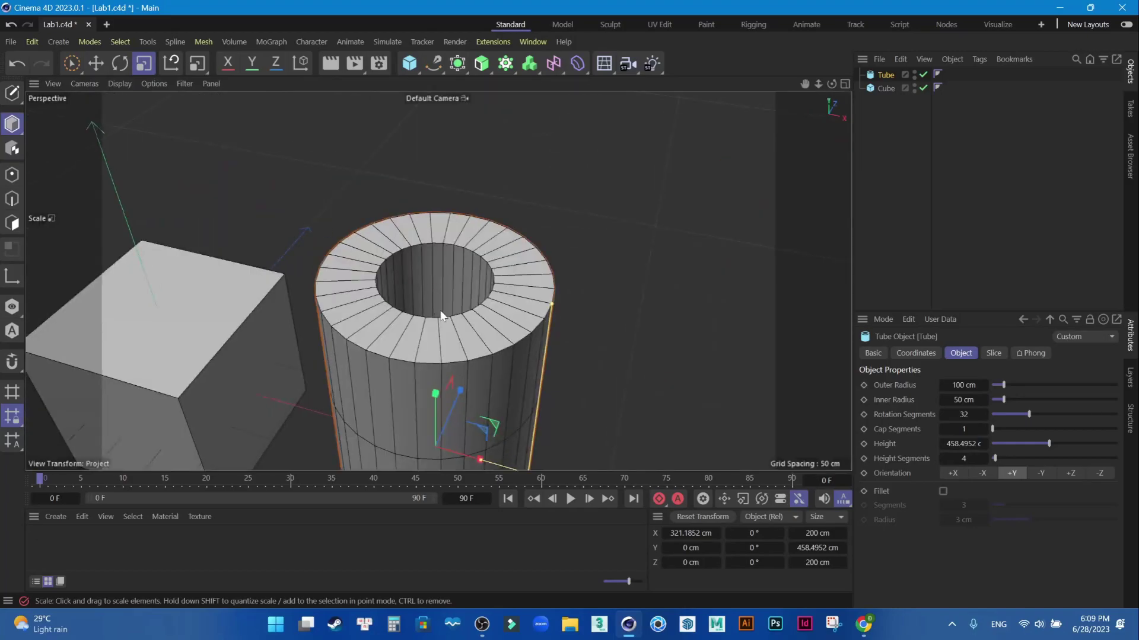
pyautogui.scroll(3, 429, 261)
pyautogui.moveTo(430, 261)
pyautogui.keyDown('alt'); pyautogui.mouseDown()
pyautogui.moveTo(479, 297)
pyautogui.moveTo(458, 236)
pyautogui.mouseUp(); pyautogui.keyUp('alt')
# Compare plain Gouraud shading (N-A) against lines shading (N-B), keeping the lines on
pyautogui.press('n')
pyautogui.press('a')
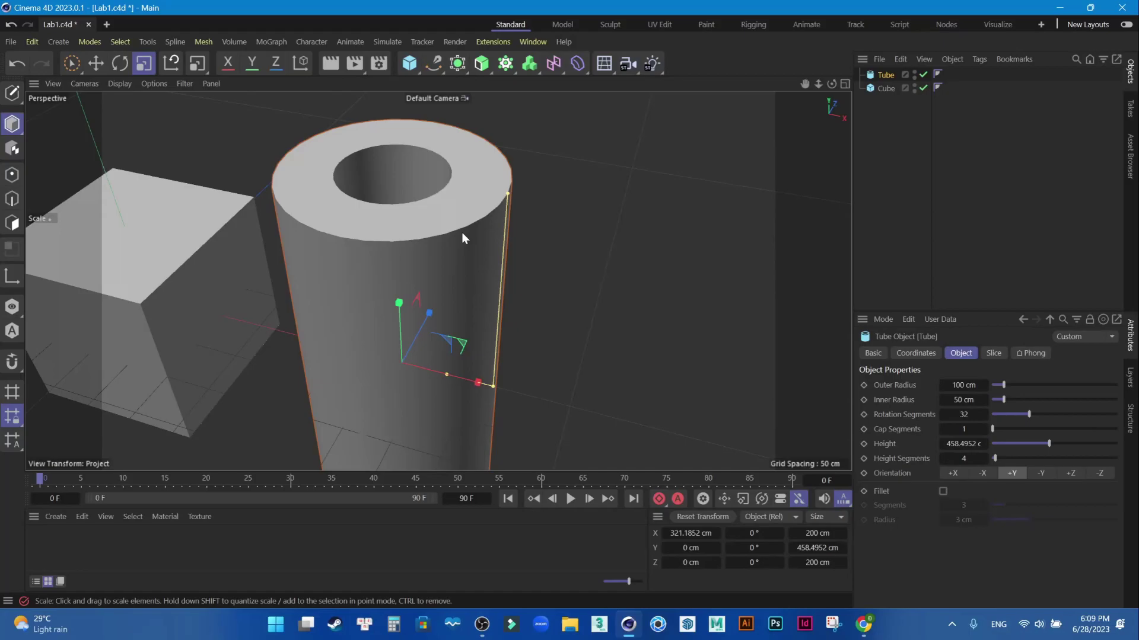
pyautogui.press('n')
pyautogui.press('b')
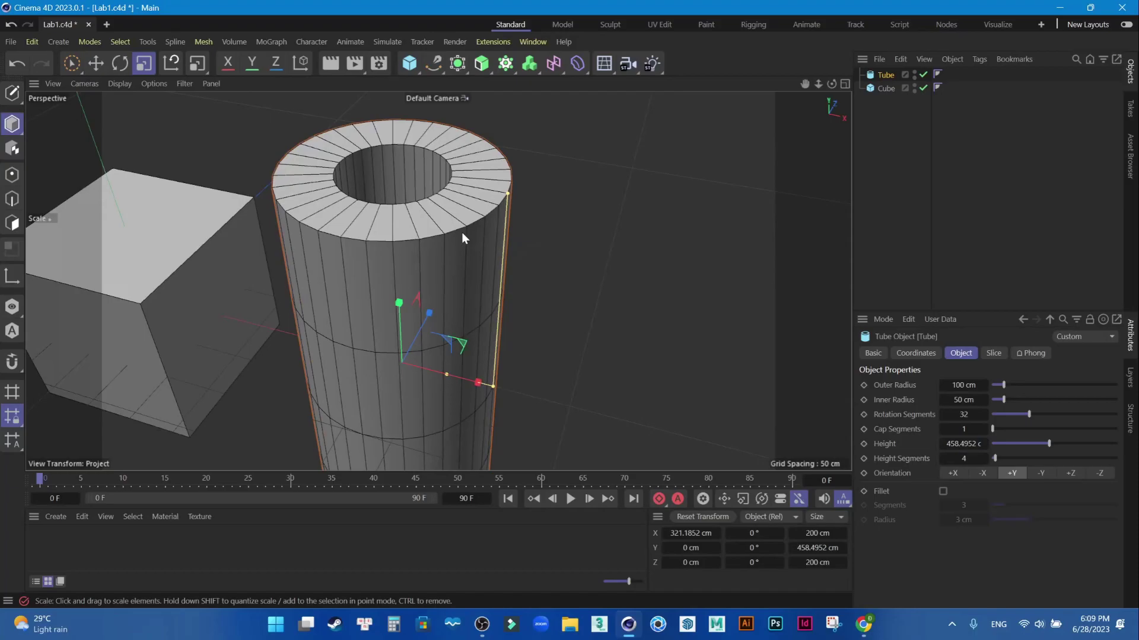
pyautogui.click(121, 83)
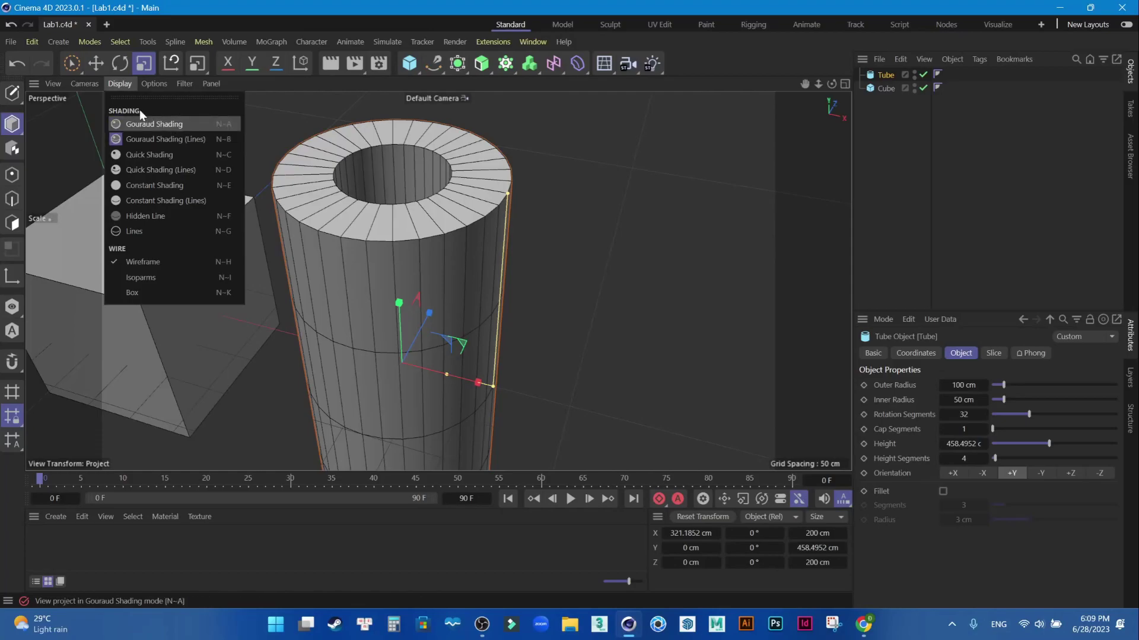
pyautogui.click(116, 84)
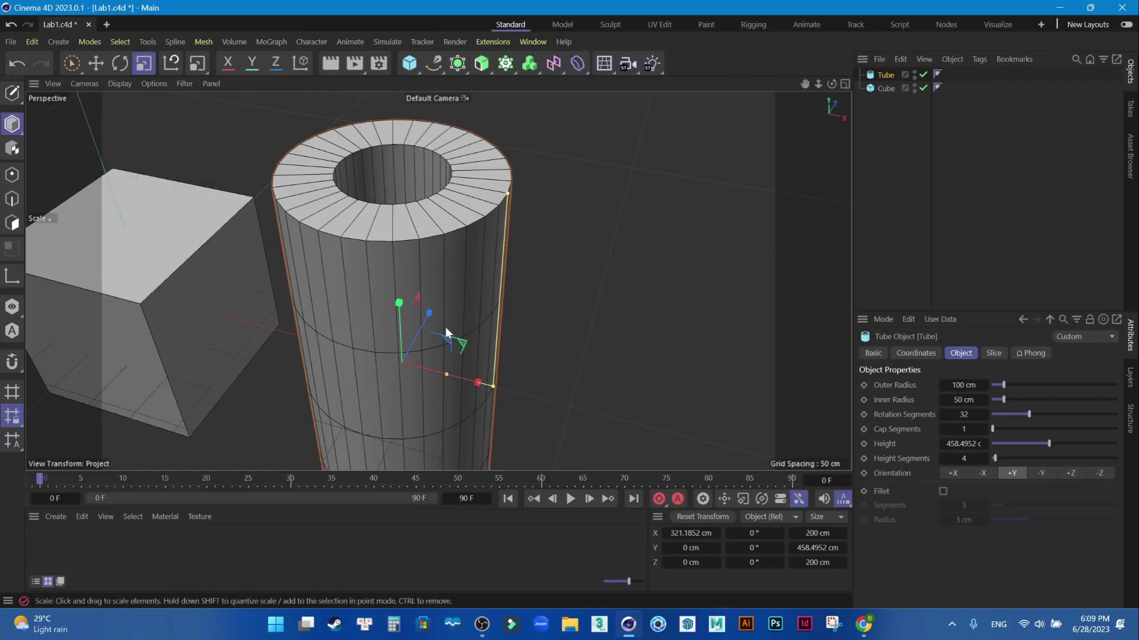
pyautogui.scroll(-3, 439, 332)
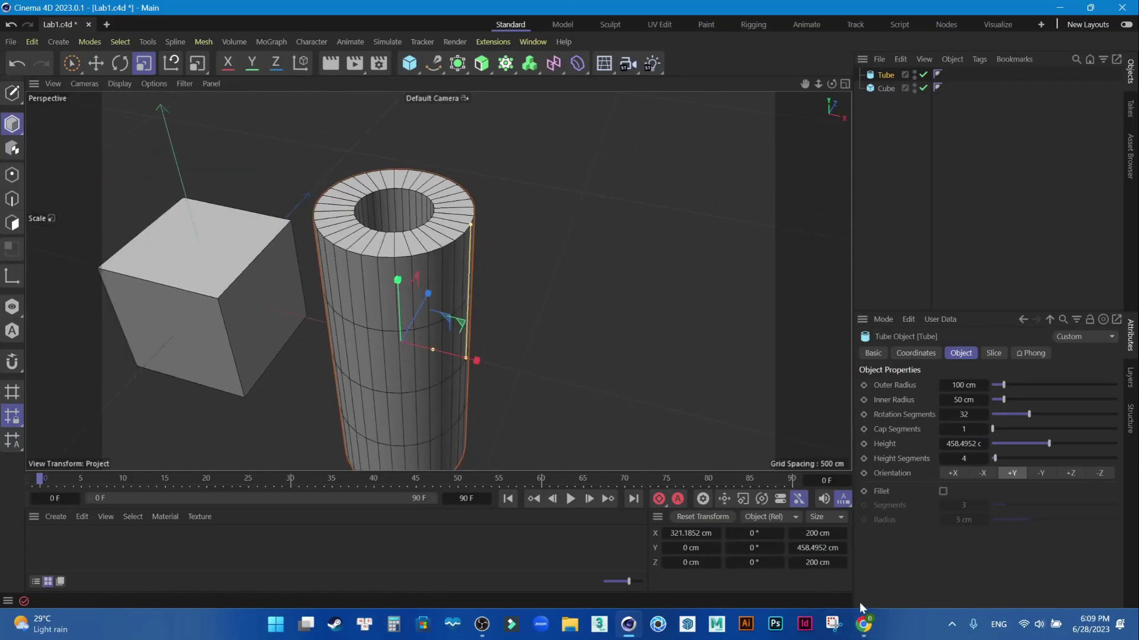
# Delete the Cube so only the Tube remains, and maximize the Perspective view
pyautogui.click(864, 623)
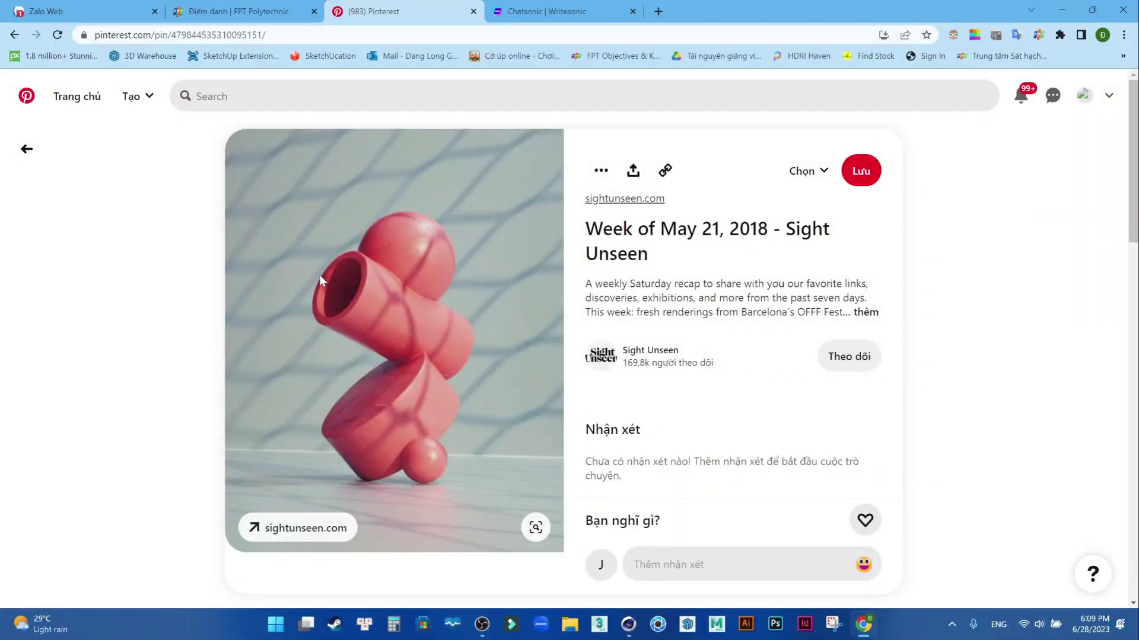
pyautogui.click(628, 624)
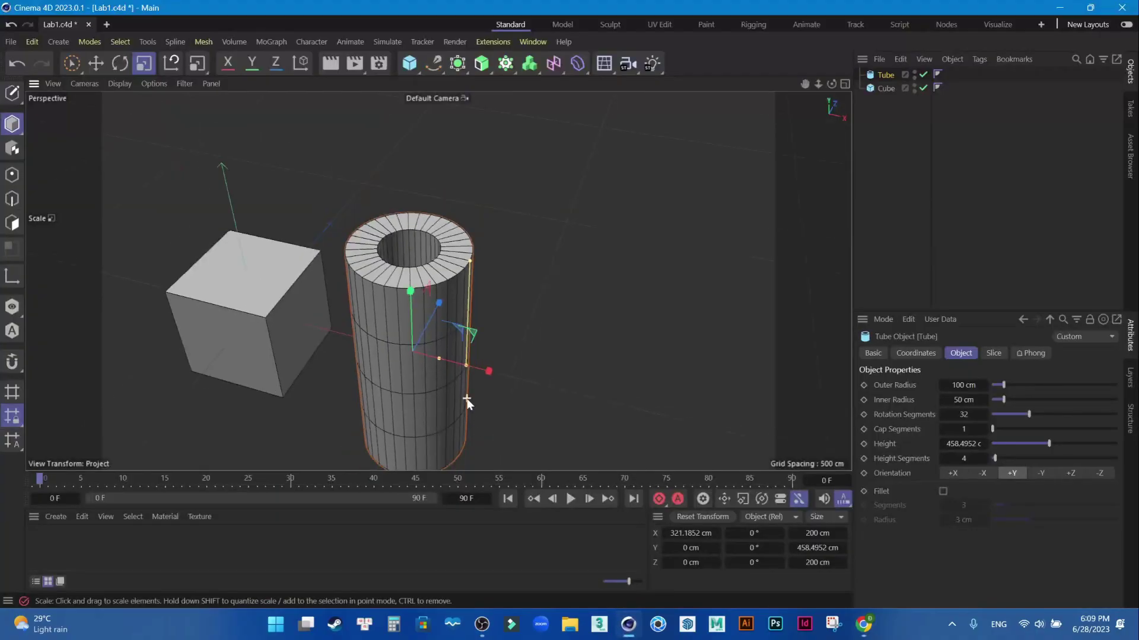
pyautogui.click(326, 336)
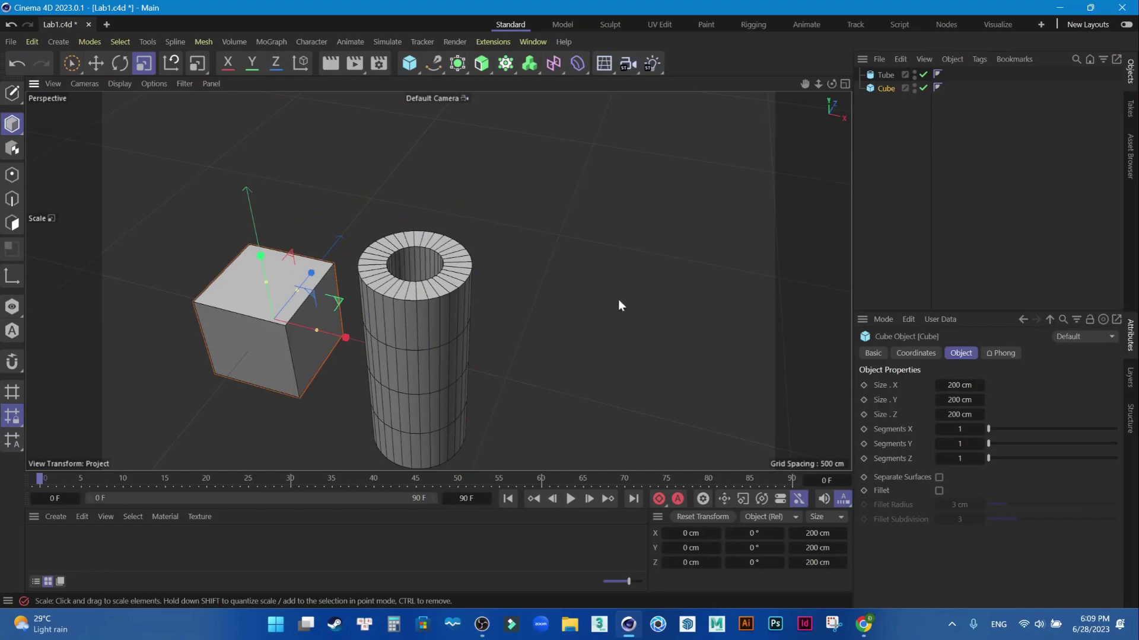
pyautogui.press('Delete')
pyautogui.click(418, 330)
pyautogui.press('F5')
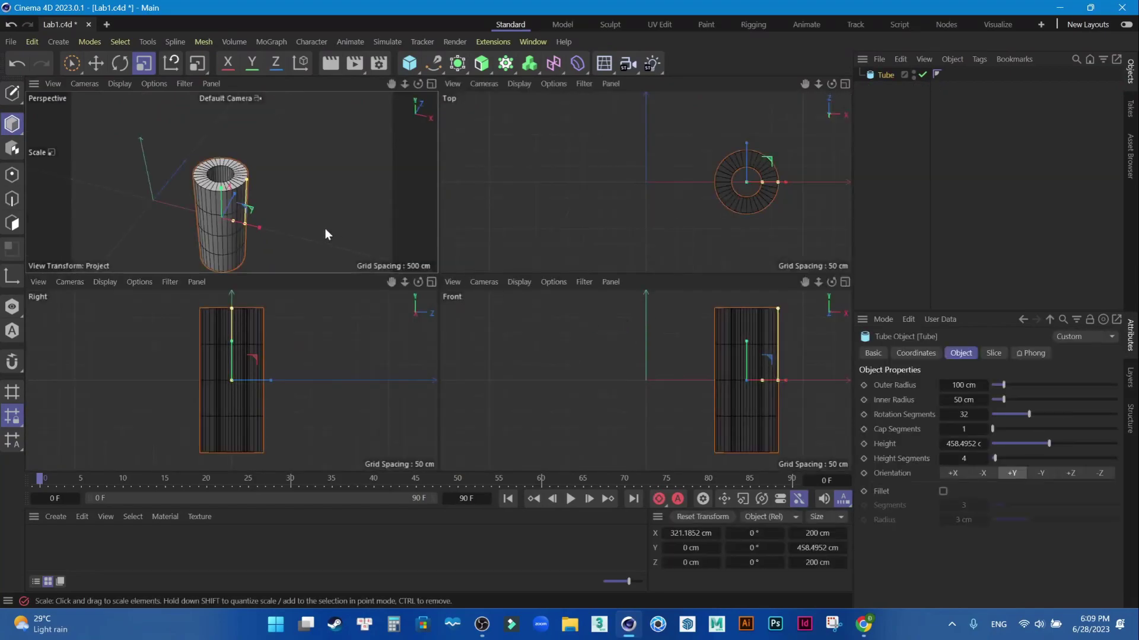
pyautogui.middleClick(325, 229)
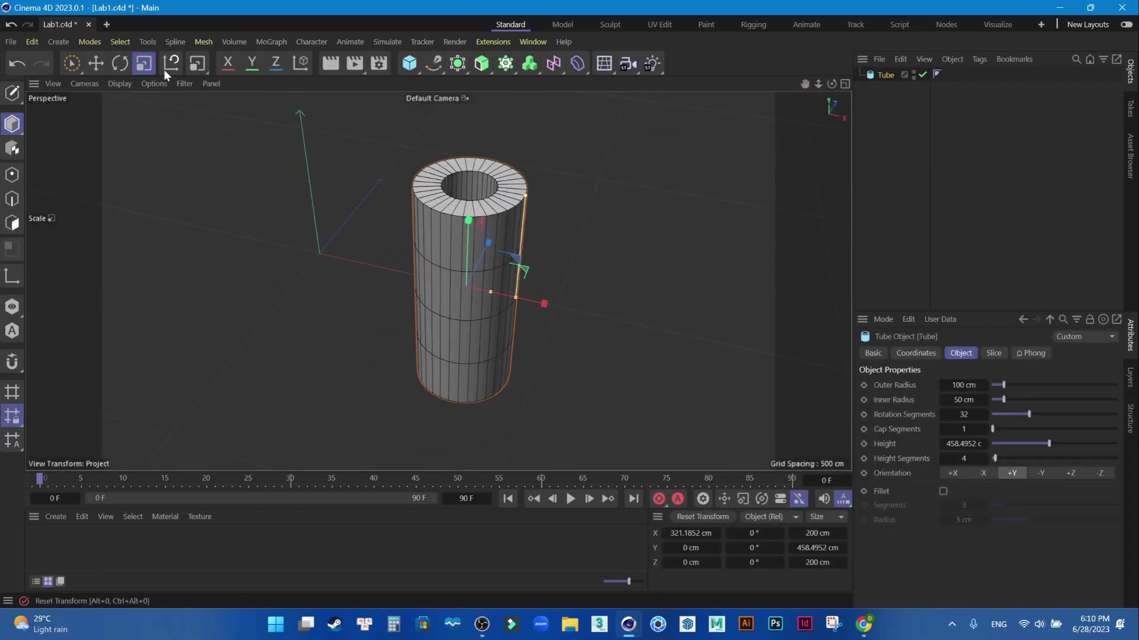
pyautogui.click(119, 63)
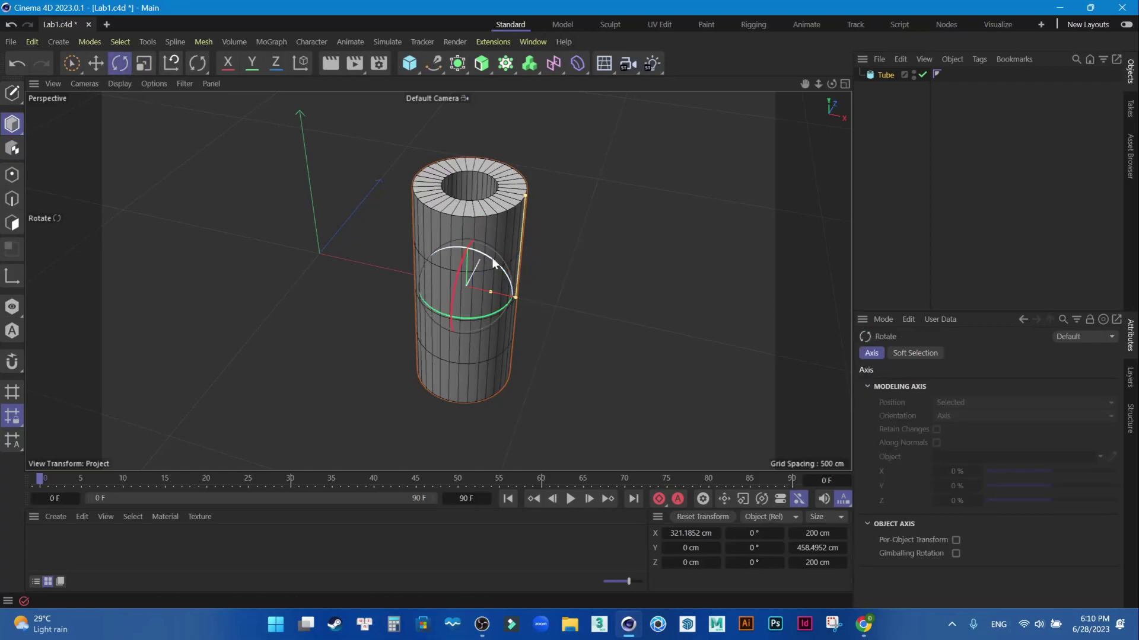
# Tilt the tube sideways with the Rotate gizmo, undoing the first attempt
pyautogui.moveTo(492, 258); pyautogui.dragTo(472, 255)
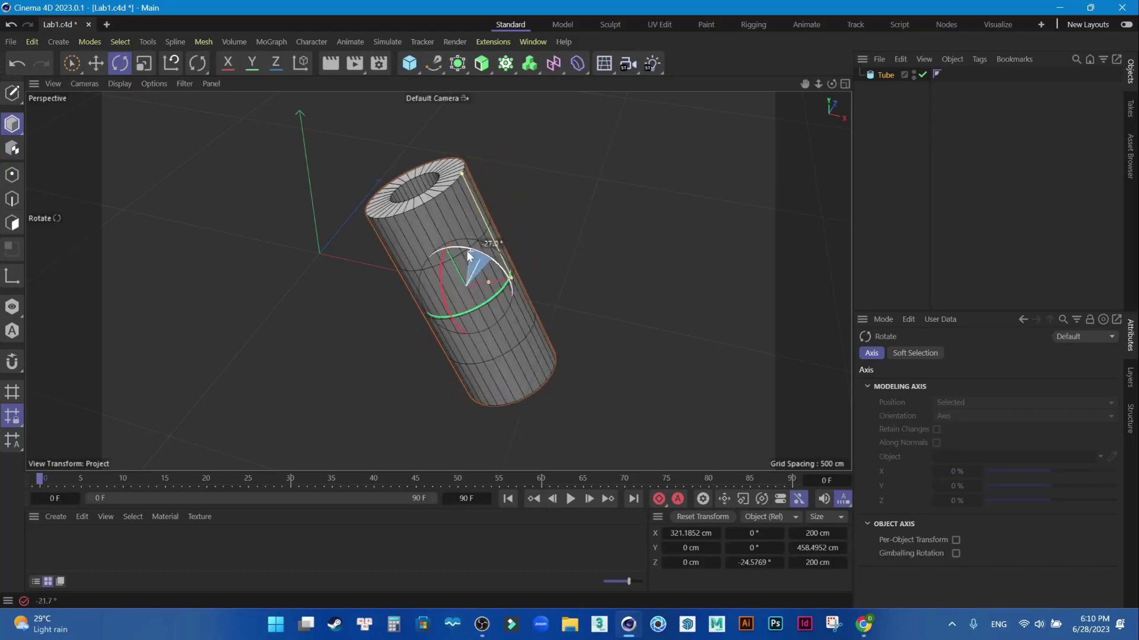
pyautogui.hotkey('ctrl', 'z')
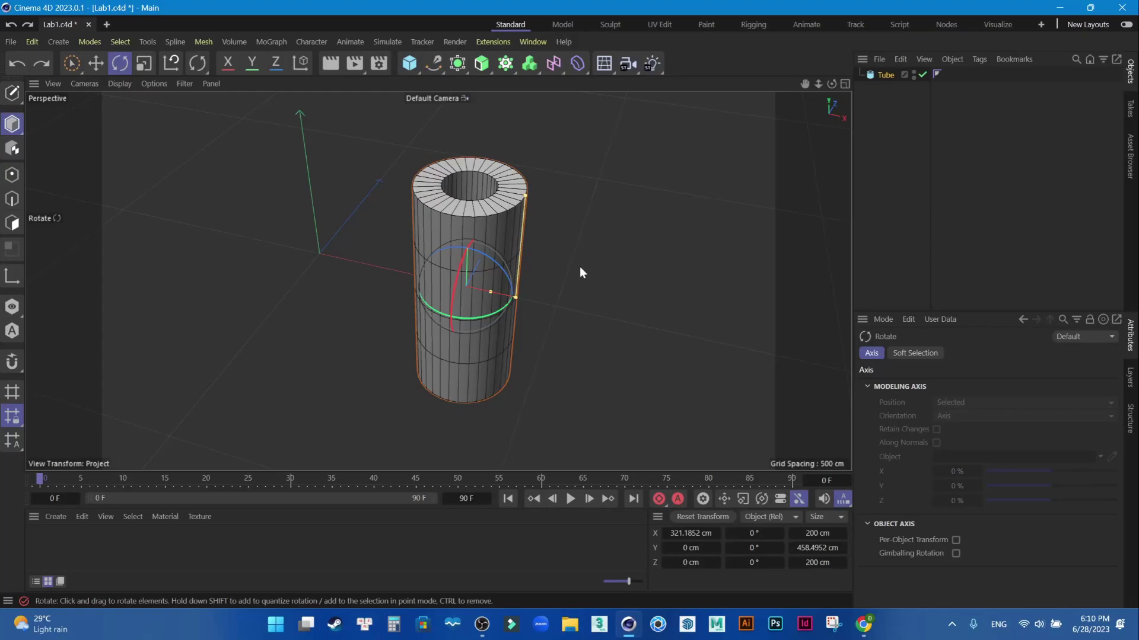
pyautogui.moveTo(495, 264); pyautogui.dragTo(496, 266)
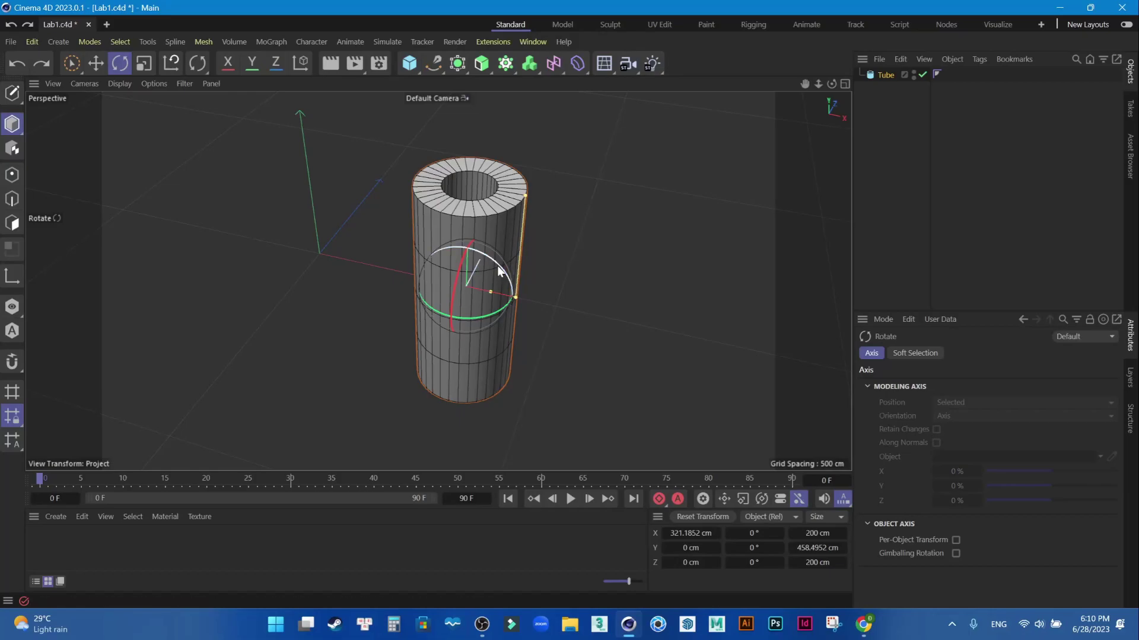
pyautogui.moveTo(498, 270)
pyautogui.mouseDown()
pyautogui.moveTo(464, 279)
pyautogui.moveTo(475, 280)
pyautogui.mouseUp()
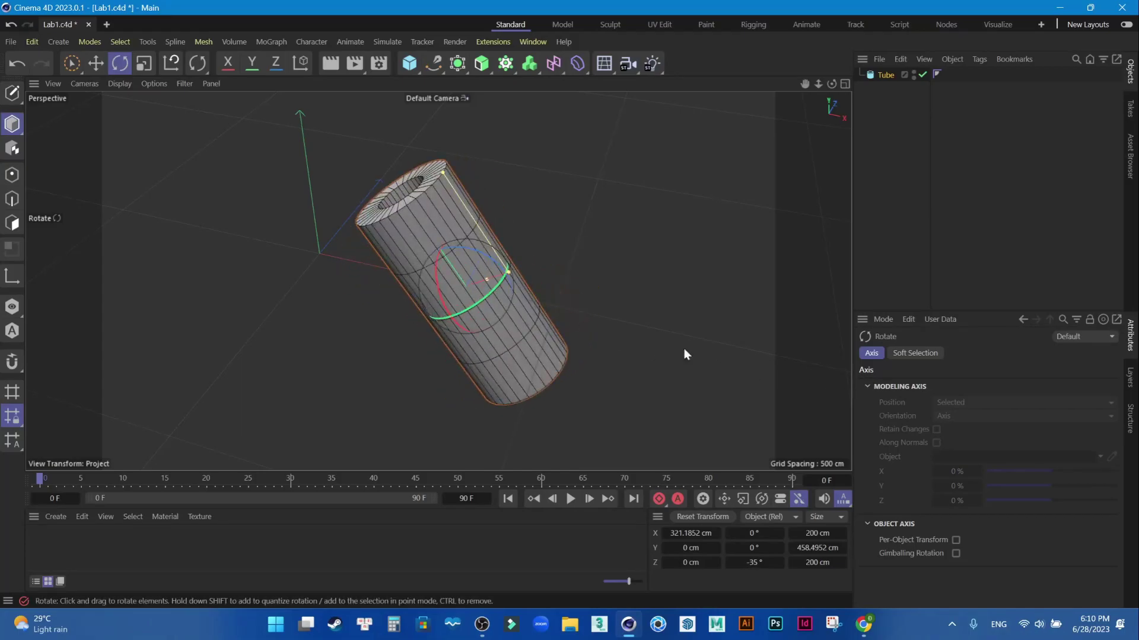
# Set the tube's bank rotation R.B to -60° in the Coordinates tab
pyautogui.click(522, 323)
pyautogui.click(913, 354)
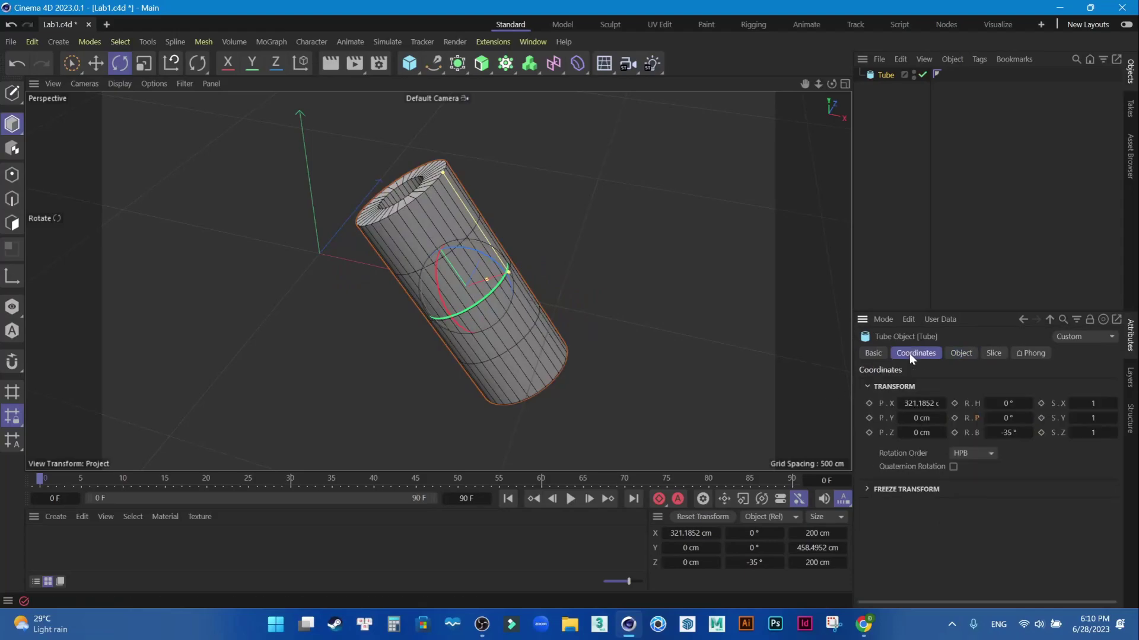
pyautogui.moveTo(1016, 433); pyautogui.dragTo(1003, 433)
pyautogui.click(1008, 433)
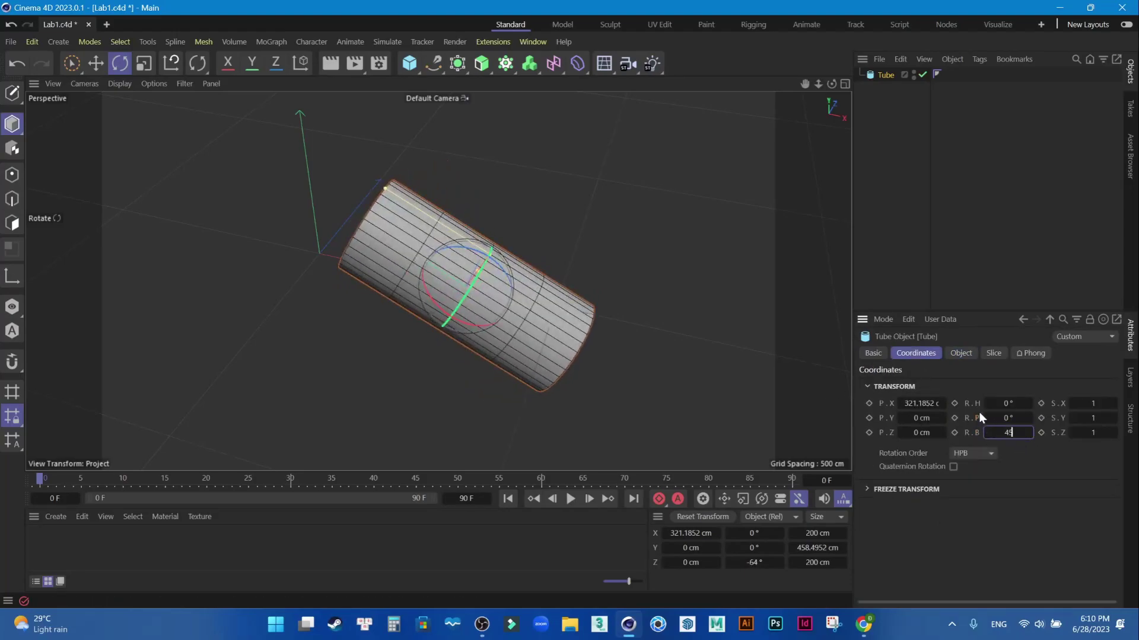
pyautogui.press('Return')
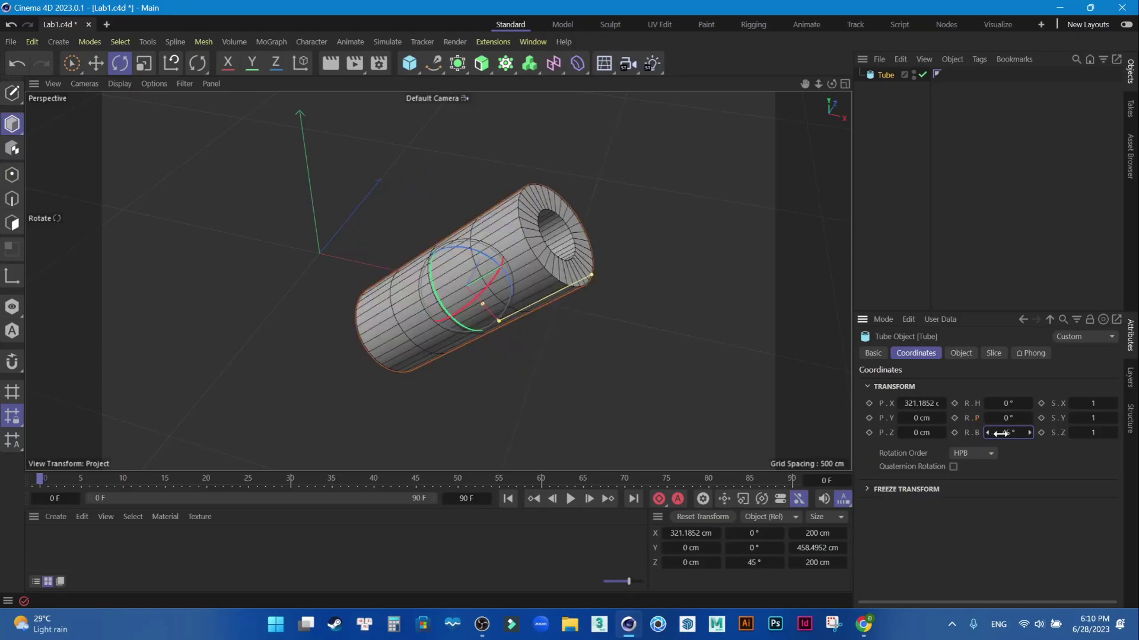
pyautogui.click(1001, 433)
pyautogui.write('0')
pyautogui.press('Return')
# Compare the tilted tube against the Pinterest pin, orbiting around it in between
pyautogui.click(864, 624)
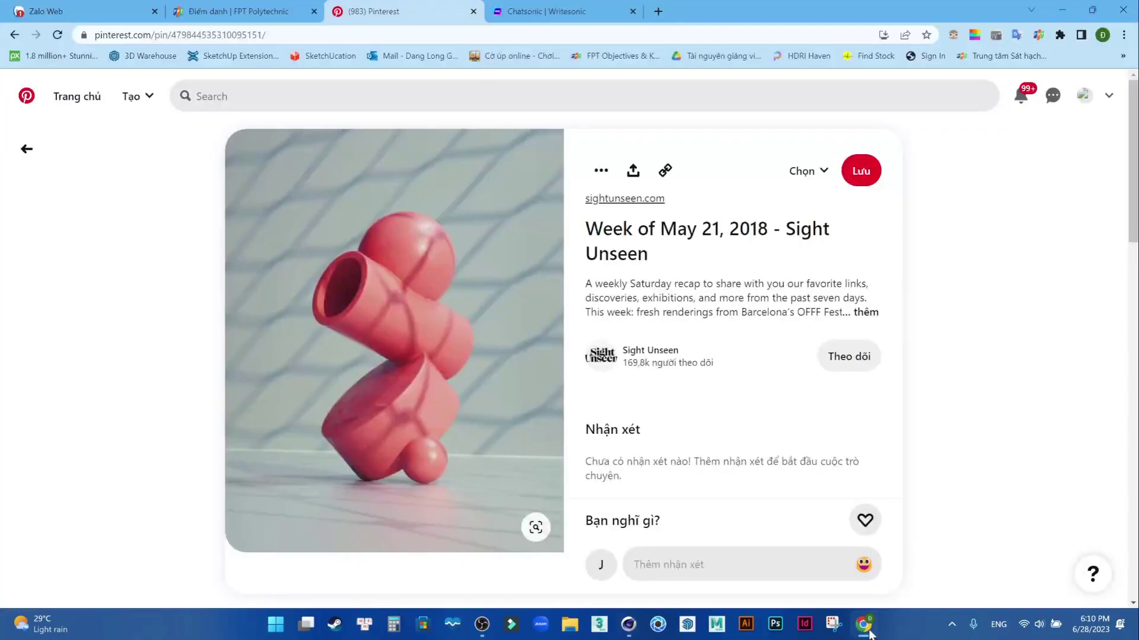
pyautogui.click(868, 632)
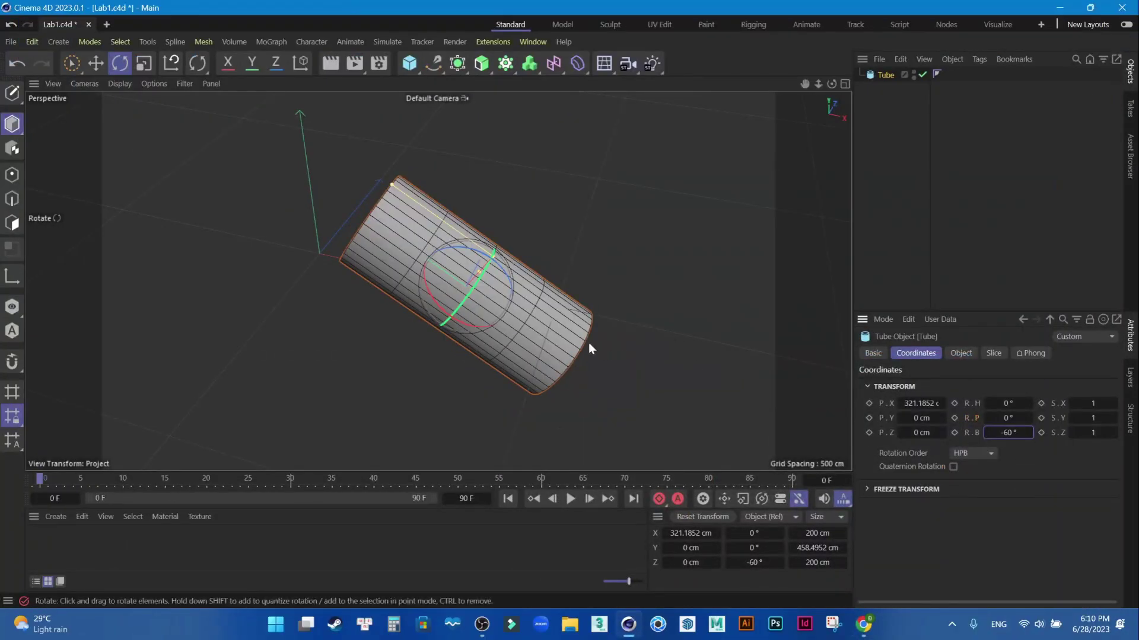
pyautogui.click(611, 341)
pyautogui.moveTo(611, 341)
pyautogui.keyDown('alt'); pyautogui.mouseDown()
pyautogui.moveTo(575, 369)
pyautogui.moveTo(514, 339)
pyautogui.moveTo(656, 313)
pyautogui.moveTo(411, 300)
pyautogui.moveTo(621, 413)
pyautogui.mouseUp(); pyautogui.keyUp('alt')
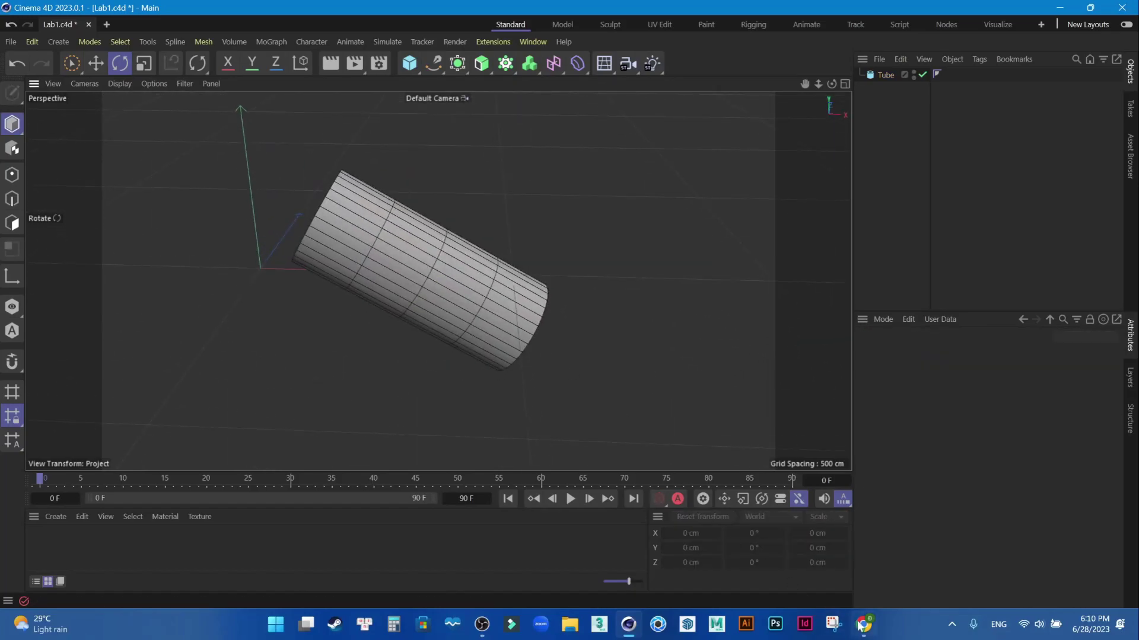
pyautogui.click(863, 624)
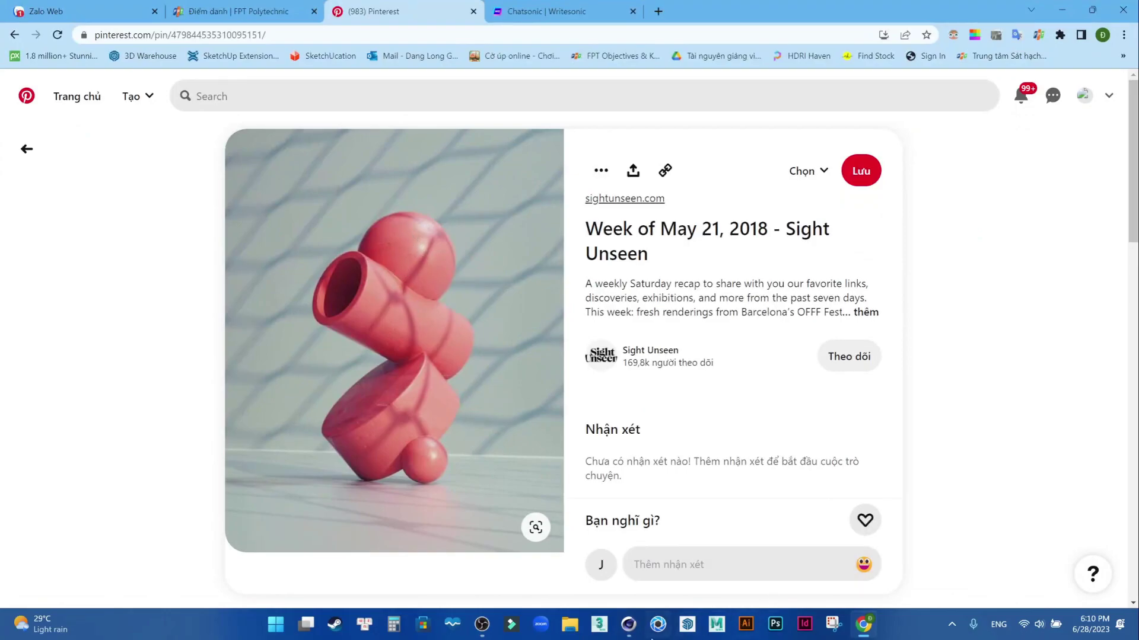
pyautogui.click(628, 624)
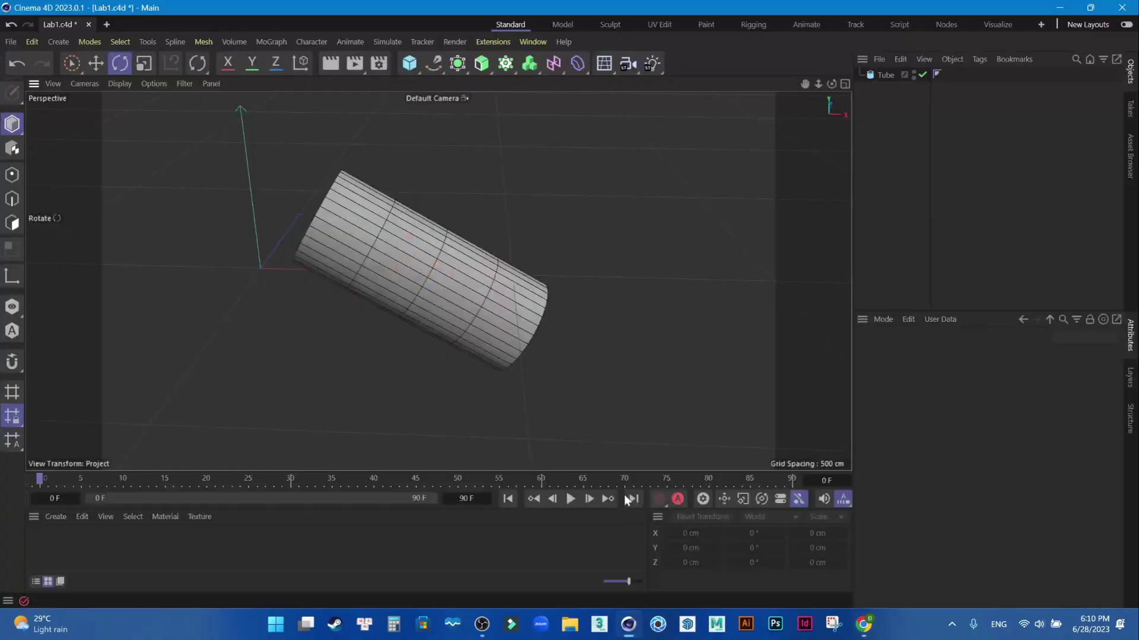
# Add a Sphere primitive with 32 segments
pyautogui.click(408, 64)
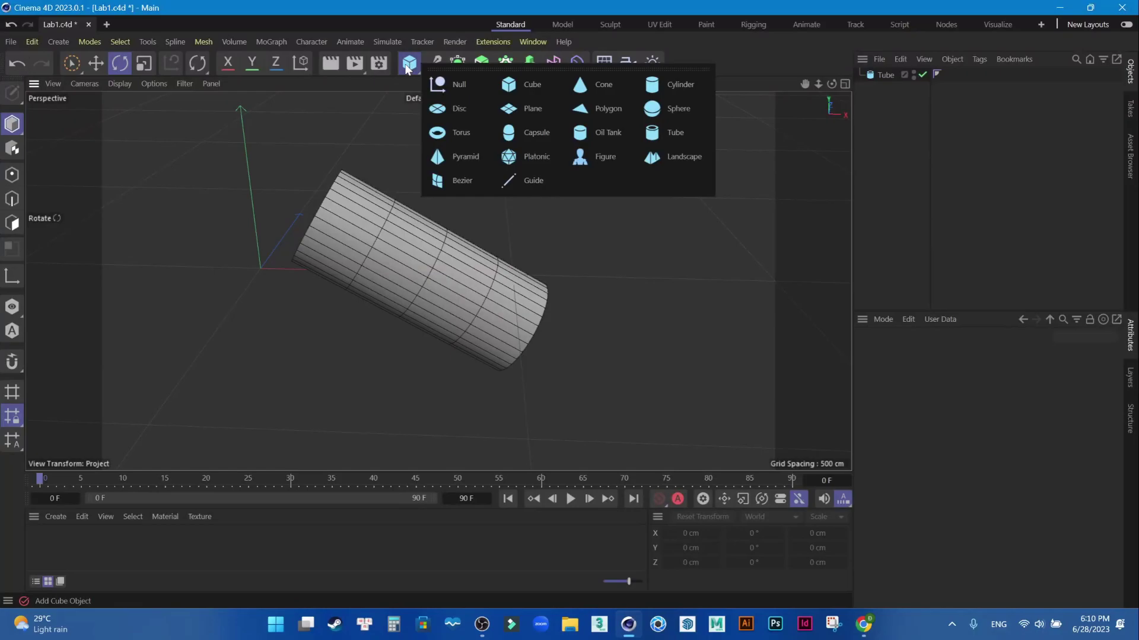
pyautogui.click(670, 108)
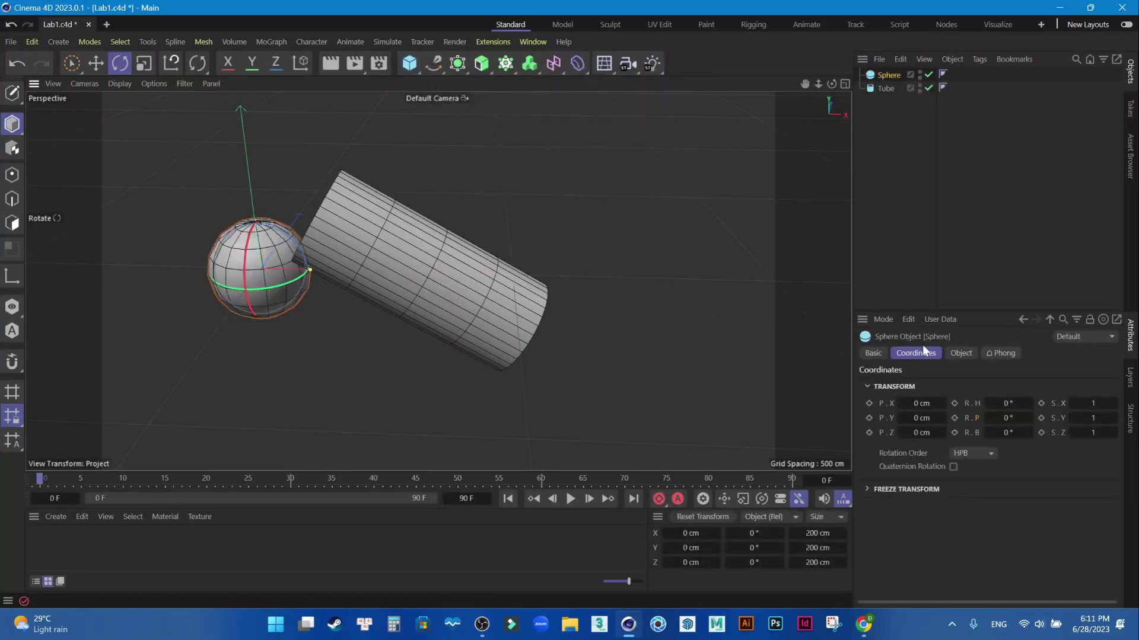
pyautogui.click(961, 353)
pyautogui.doubleClick(953, 401)
pyautogui.write('32')
pyautogui.press('Return')
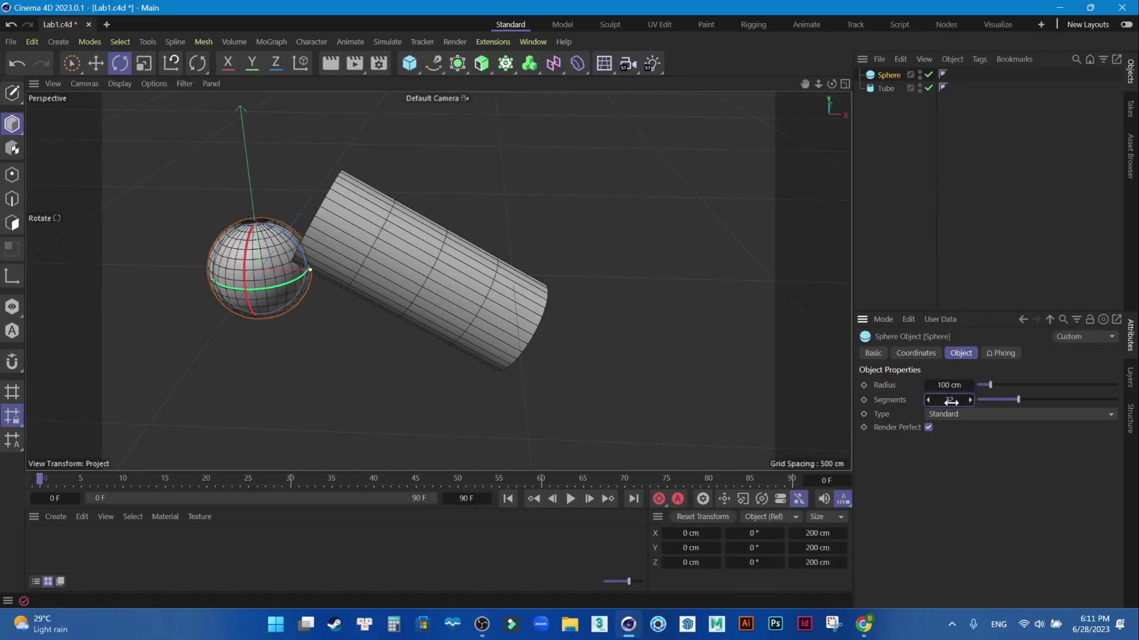
# Move the sphere above the tilted tube and enlarge it to about 306 cm across
pyautogui.click(95, 63)
pyautogui.moveTo(329, 277); pyautogui.dragTo(525, 275)
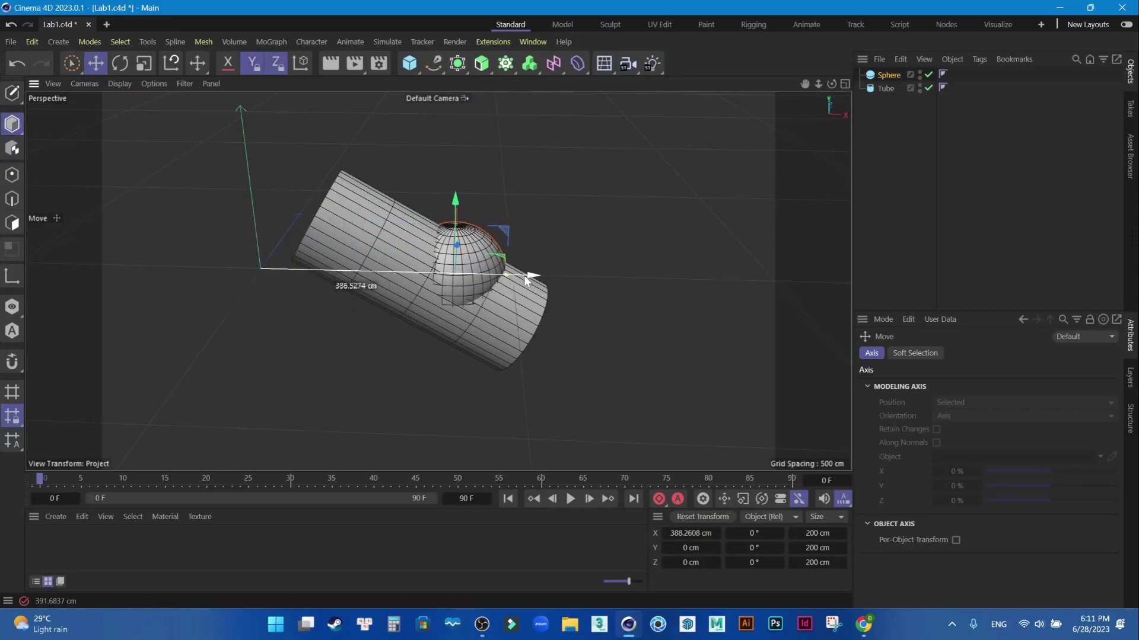
pyautogui.moveTo(455, 201); pyautogui.dragTo(458, 125)
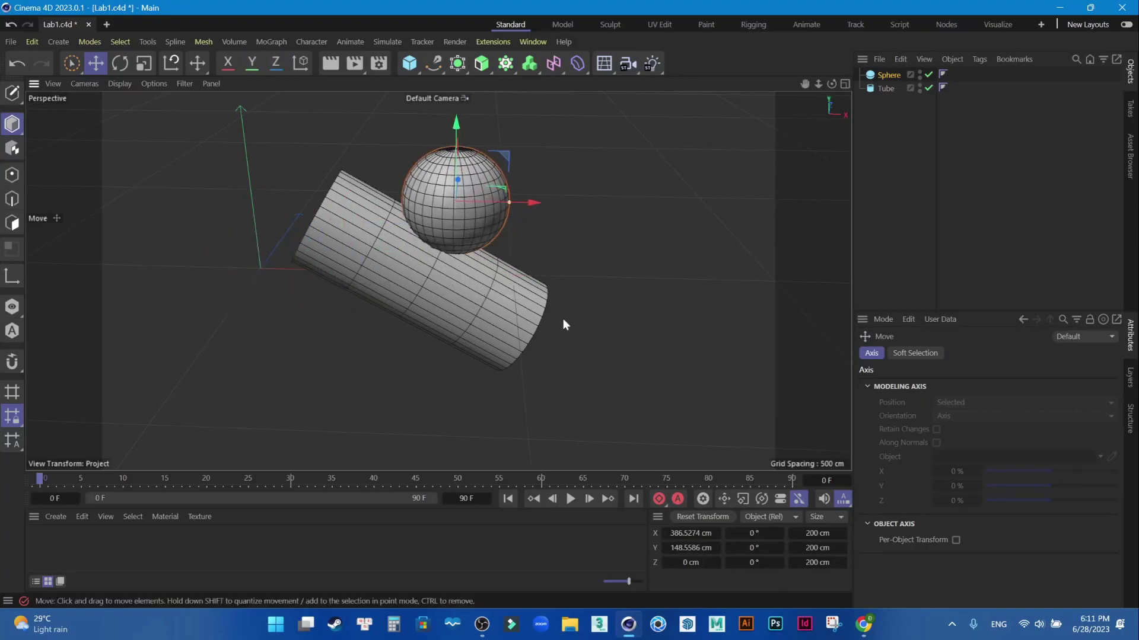
pyautogui.moveTo(508, 202); pyautogui.dragTo(538, 204)
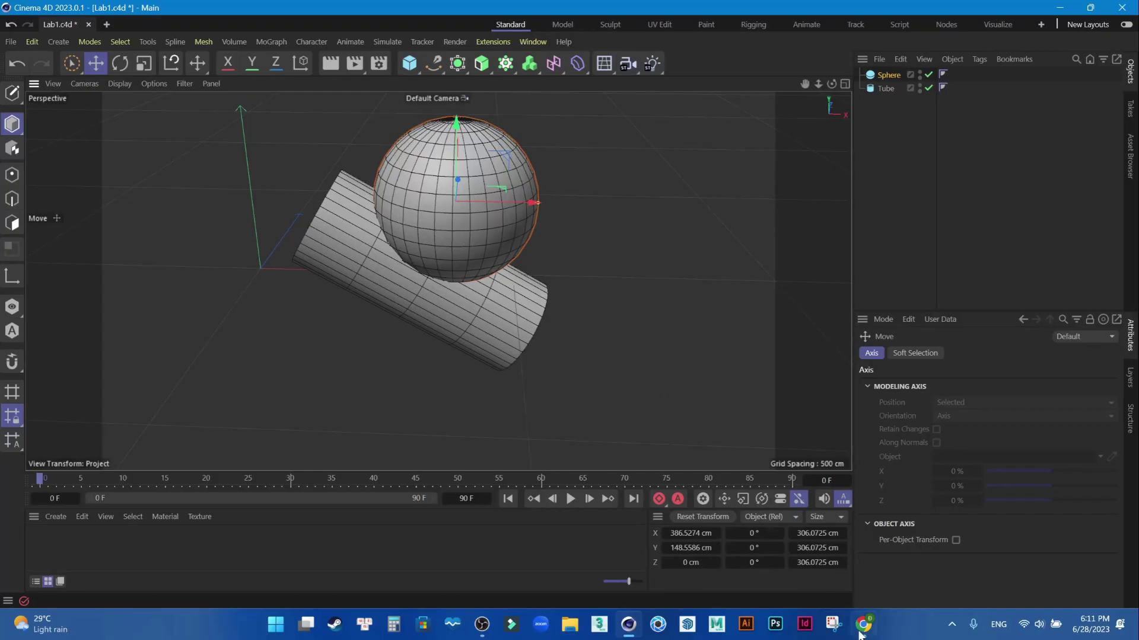
pyautogui.click(867, 632)
pyautogui.click(866, 632)
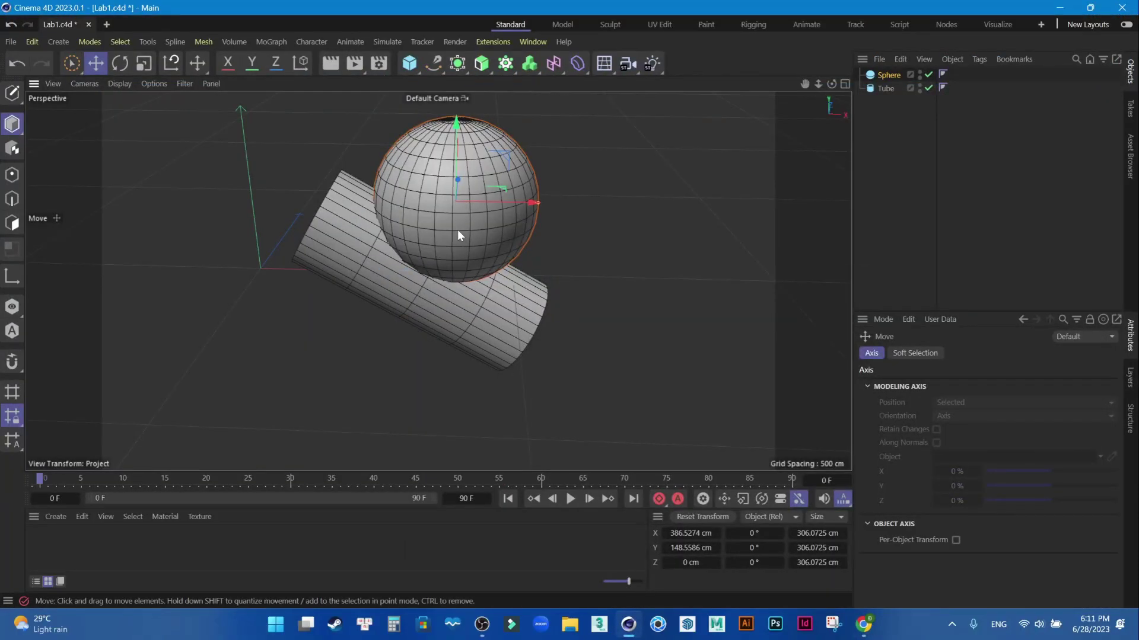
pyautogui.middleClick(474, 224)
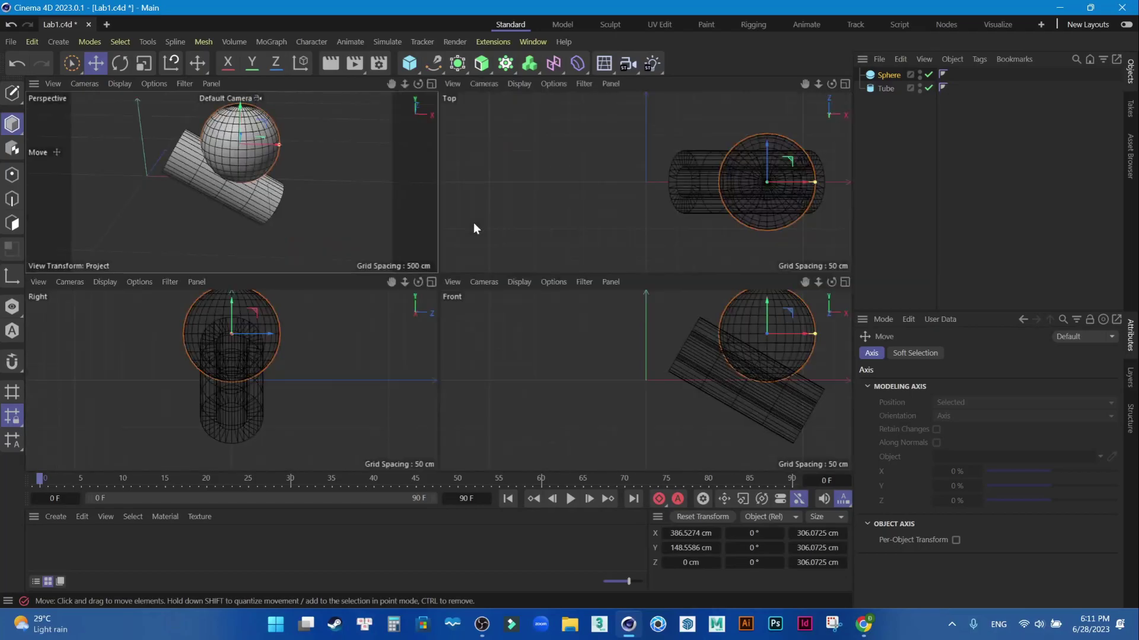
# In a maximized Front view with lines shading, nest the sphere into the tube's upper side
pyautogui.middleClick(563, 344)
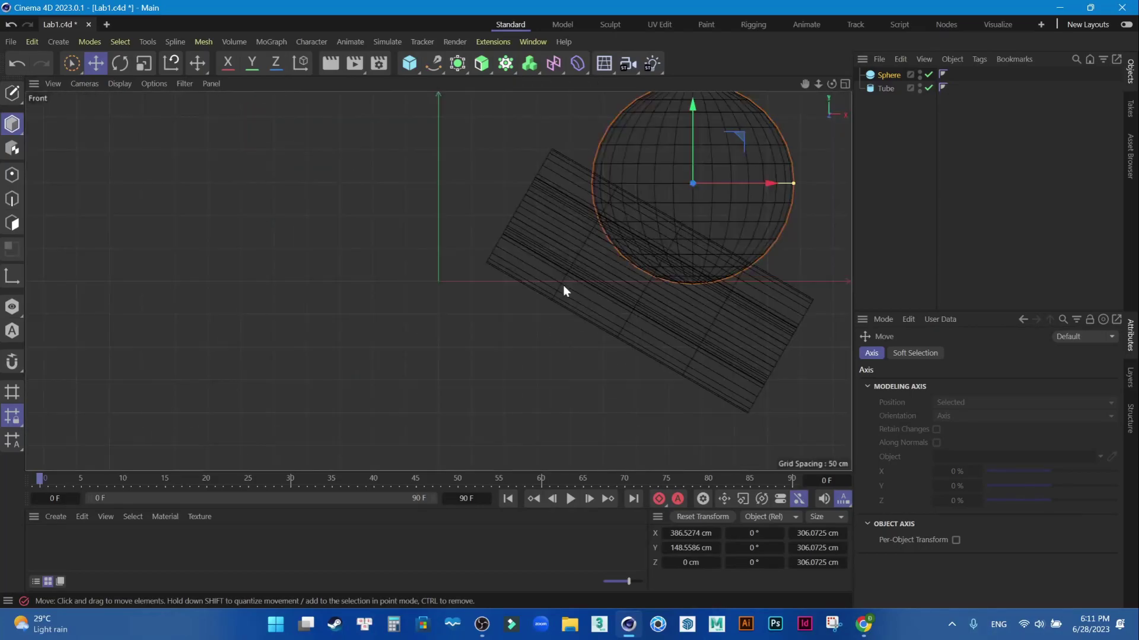
pyautogui.moveTo(632, 262)
pyautogui.mouseDown(button='middle')
pyautogui.moveTo(564, 287)
pyautogui.moveTo(507, 238)
pyautogui.mouseUp(button='middle')
pyautogui.moveTo(525, 169); pyautogui.dragTo(529, 140)
pyautogui.press('n')
pyautogui.press('b')
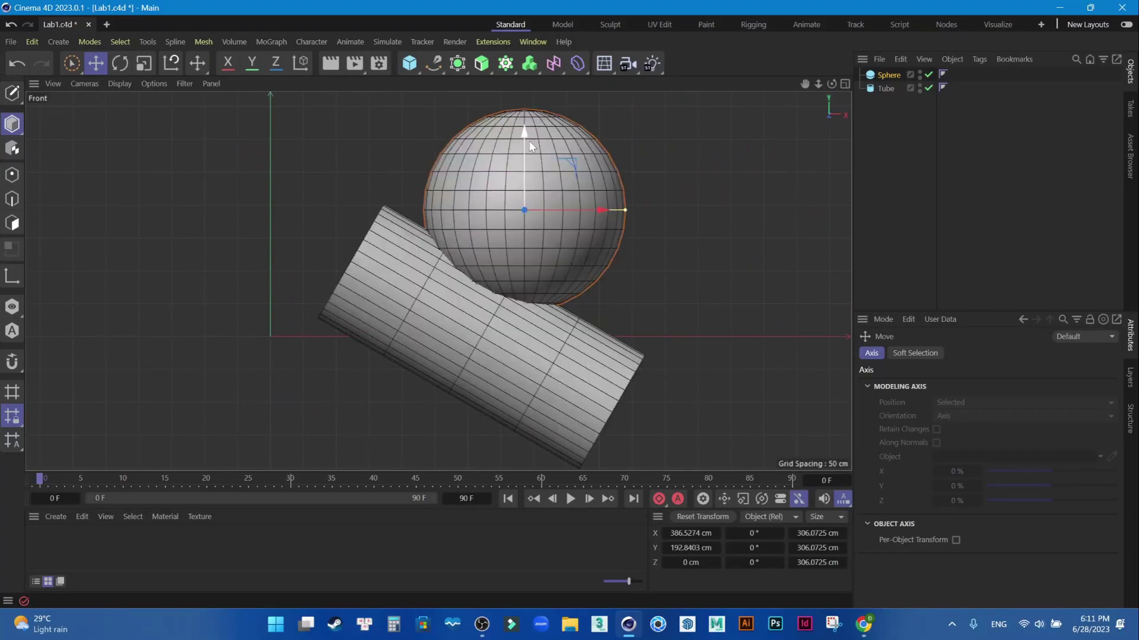
pyautogui.moveTo(600, 211)
pyautogui.mouseDown()
pyautogui.moveTo(577, 214)
pyautogui.moveTo(502, 164)
pyautogui.moveTo(550, 242)
pyautogui.moveTo(606, 251)
pyautogui.moveTo(575, 251)
pyautogui.moveTo(570, 262)
pyautogui.mouseUp()
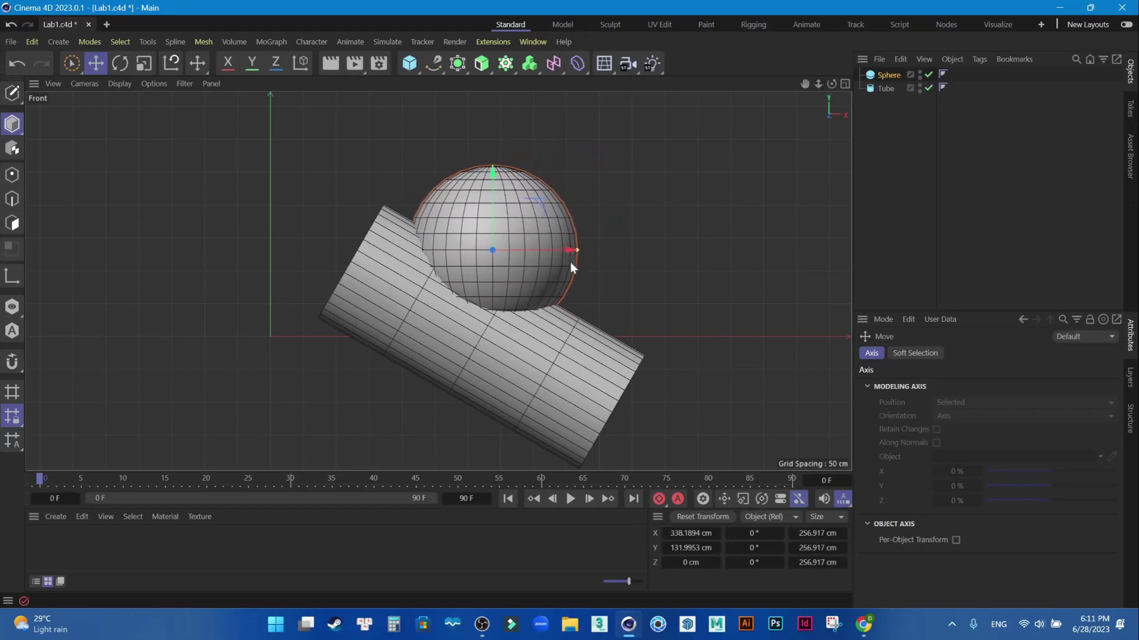
pyautogui.click(690, 319)
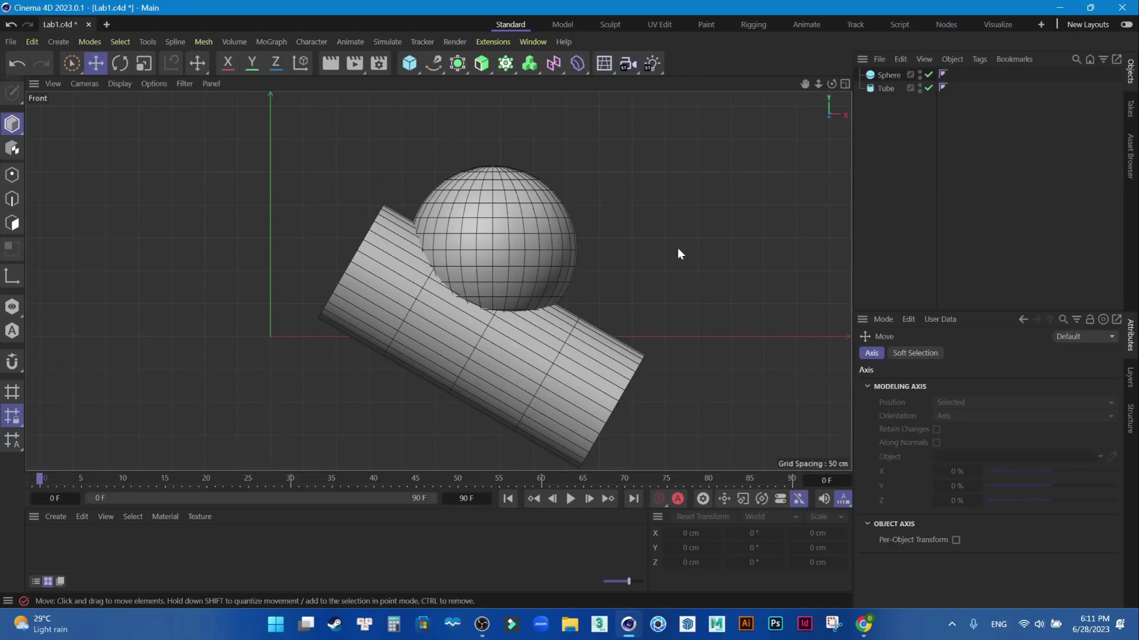
pyautogui.click(864, 624)
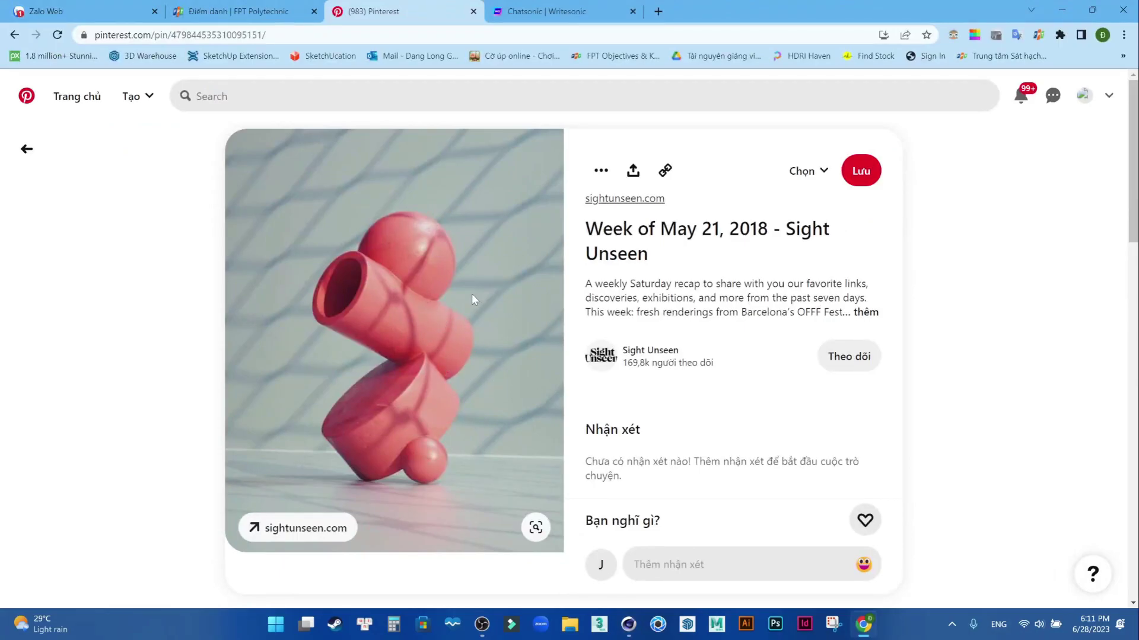
# Search Pinterest for '3d geometric' starting from the home feed
pyautogui.click(26, 149)
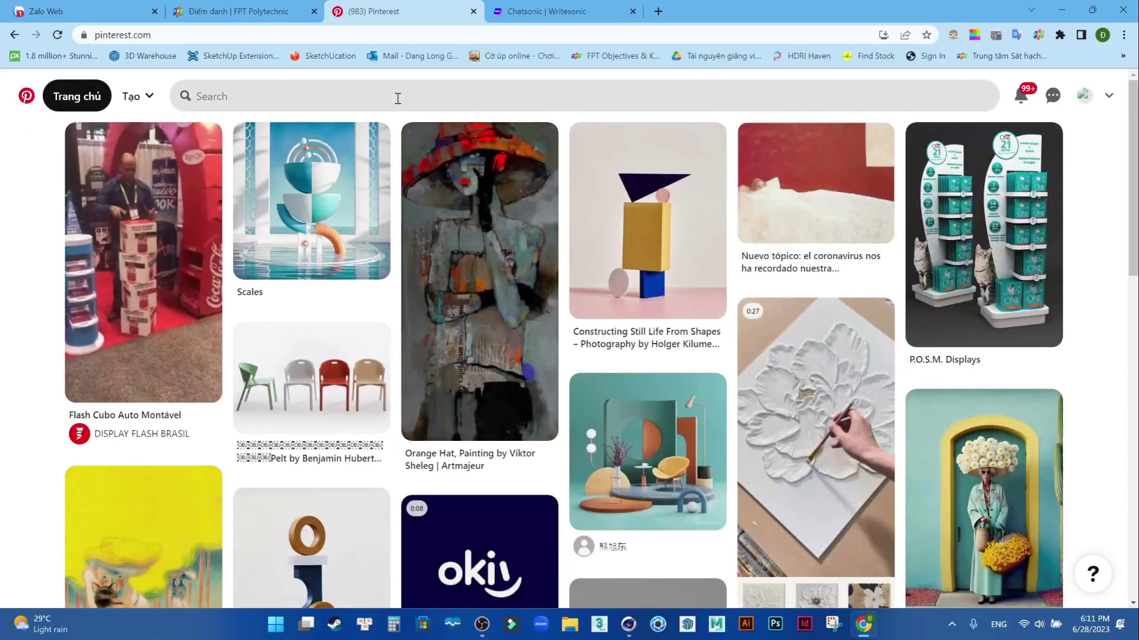
pyautogui.click(398, 97)
pyautogui.write('3d geometr')
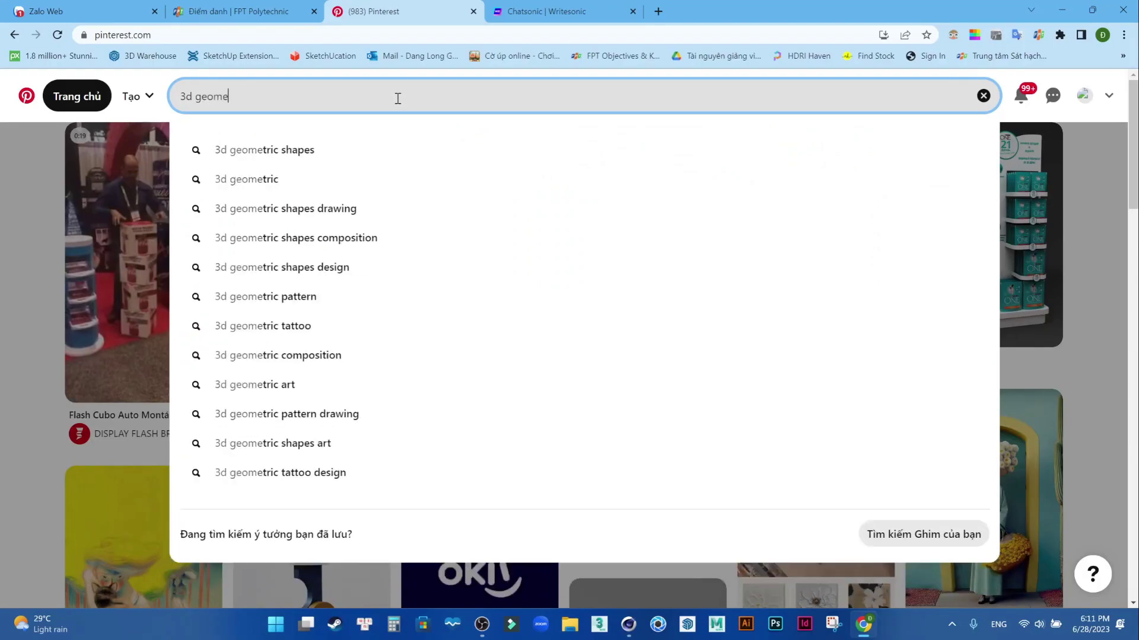
pyautogui.write('ic')
pyautogui.press('Return')
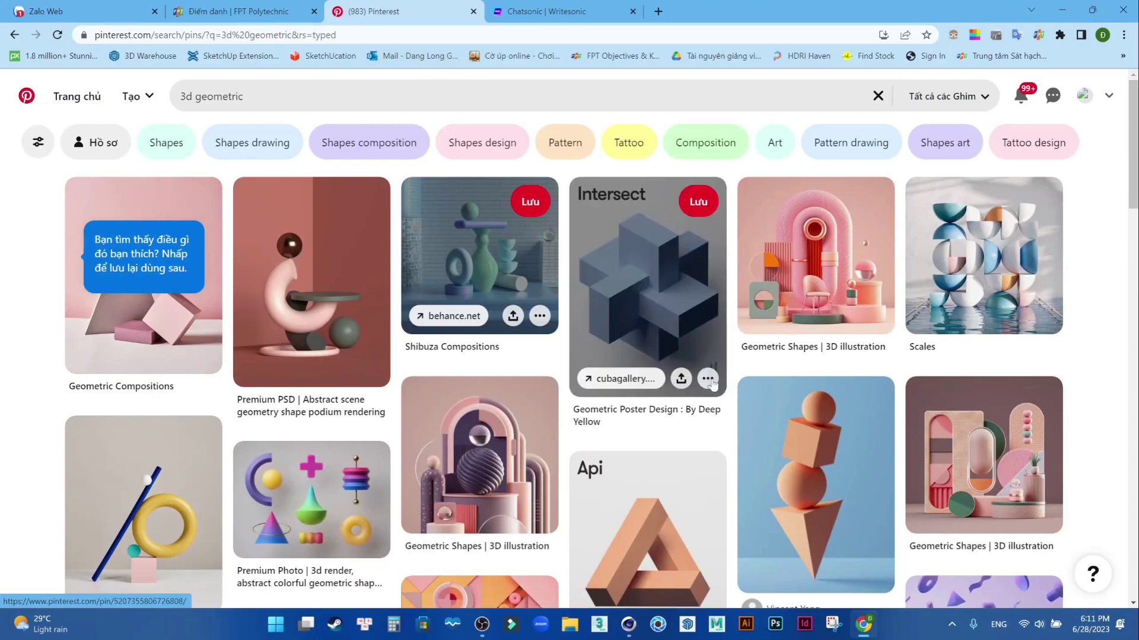
# Open the 'Abstract white futuristic composition' pin, then return to Cinema 4D's four-view layout
pyautogui.scroll(-3, 798, 350)
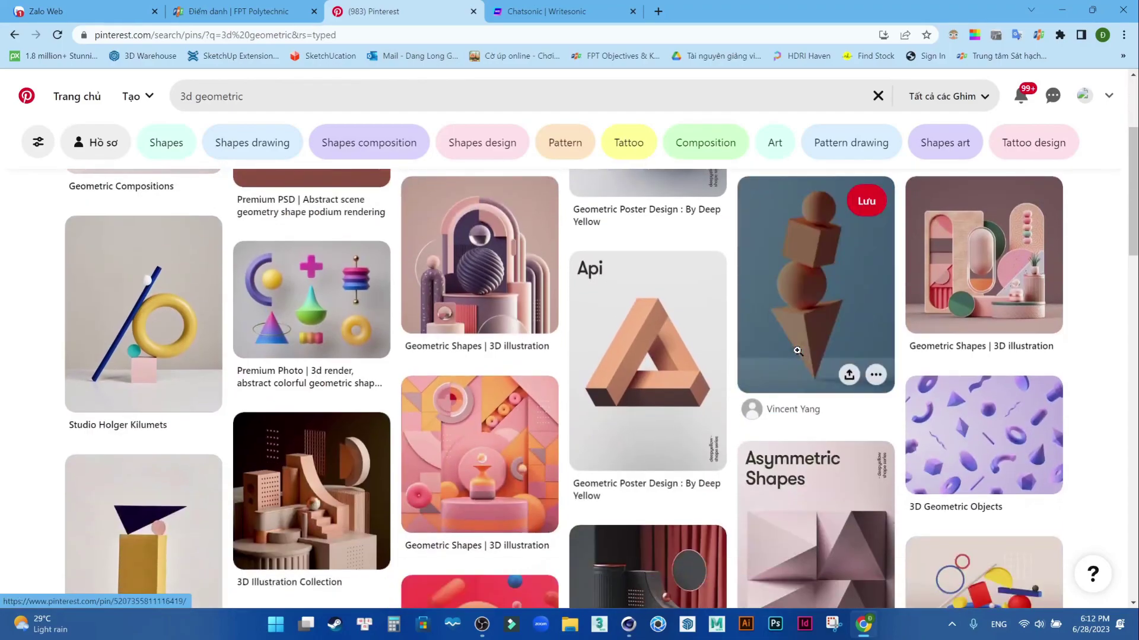
pyautogui.scroll(-3, 798, 351)
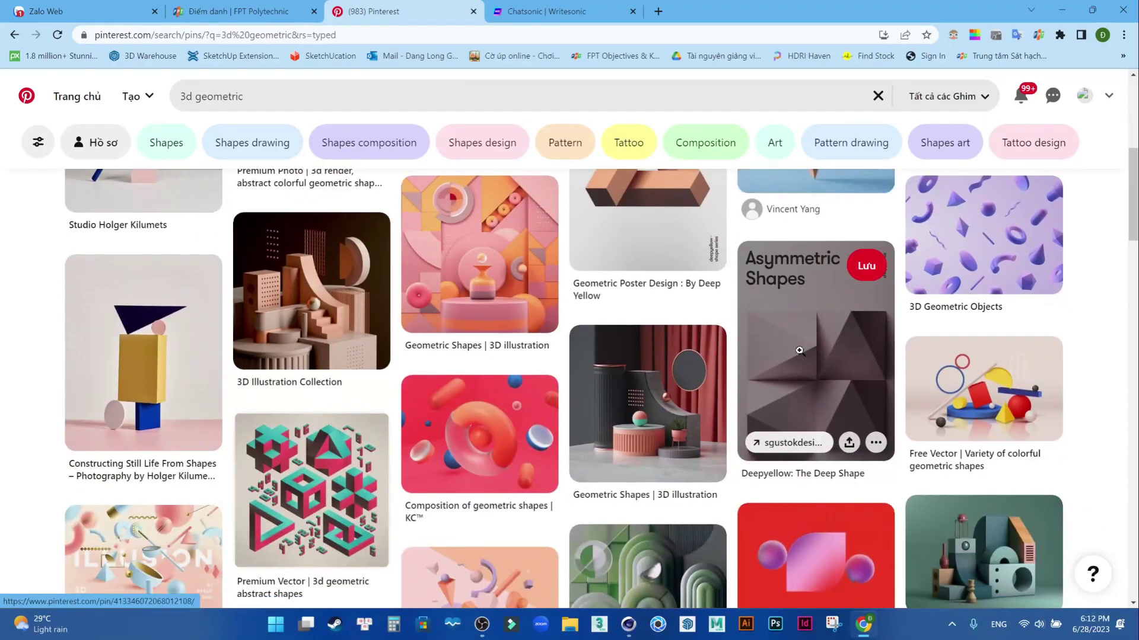
pyautogui.scroll(-3, 799, 351)
pyautogui.scroll(-3, 798, 350)
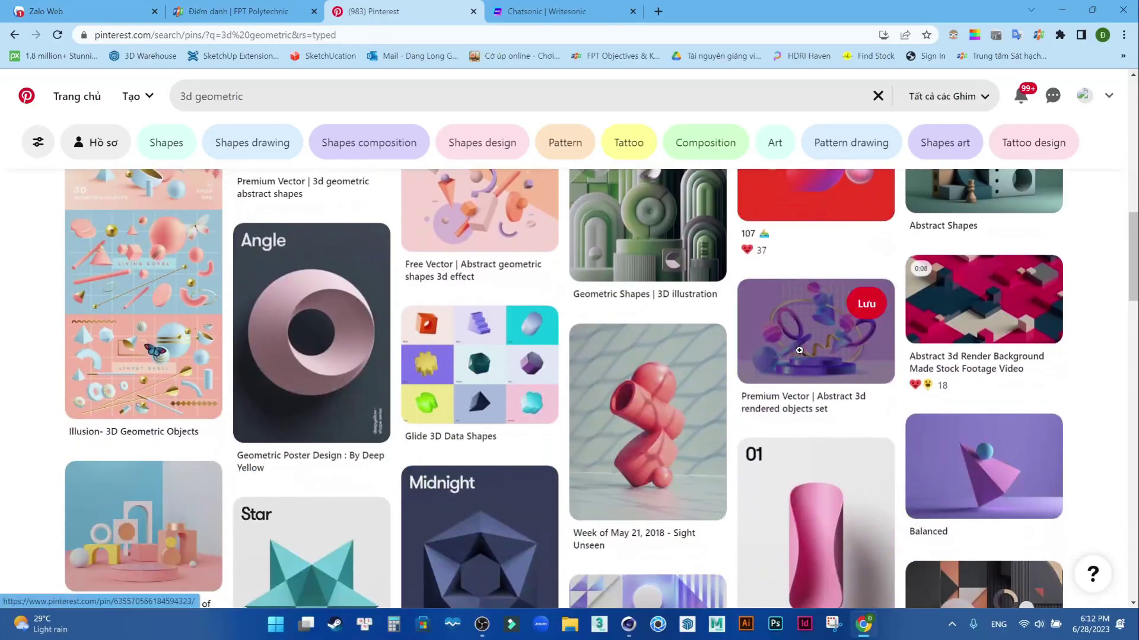
pyautogui.scroll(-3, 798, 351)
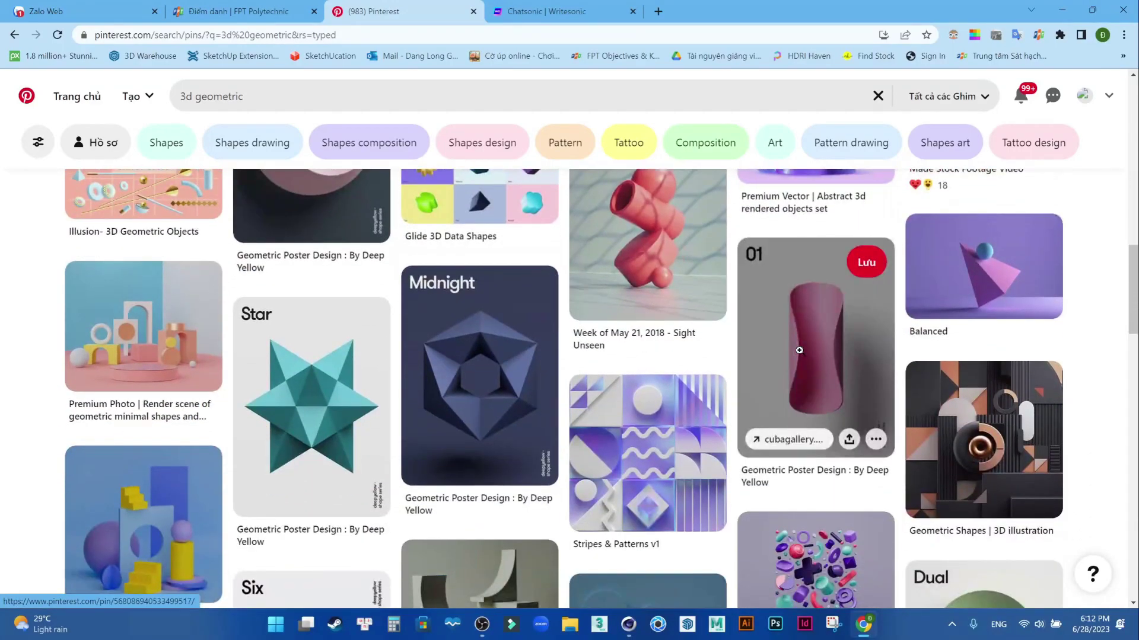
pyautogui.scroll(-5, 799, 350)
pyautogui.scroll(-4, 801, 353)
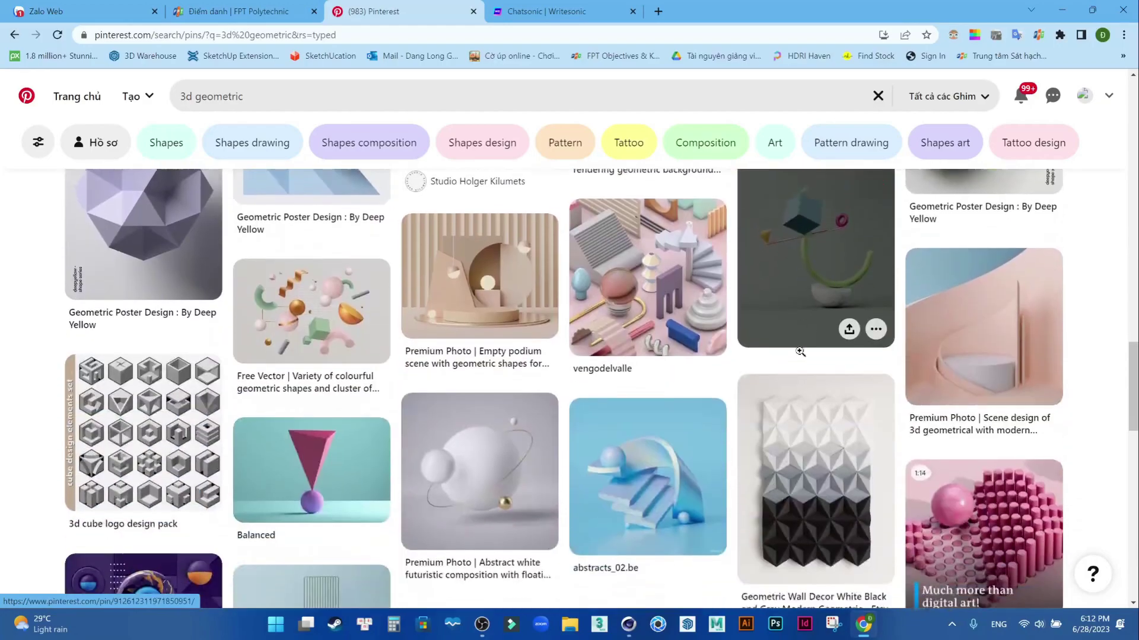
pyautogui.scroll(-4, 801, 356)
pyautogui.scroll(1, 801, 355)
pyautogui.scroll(3, 800, 354)
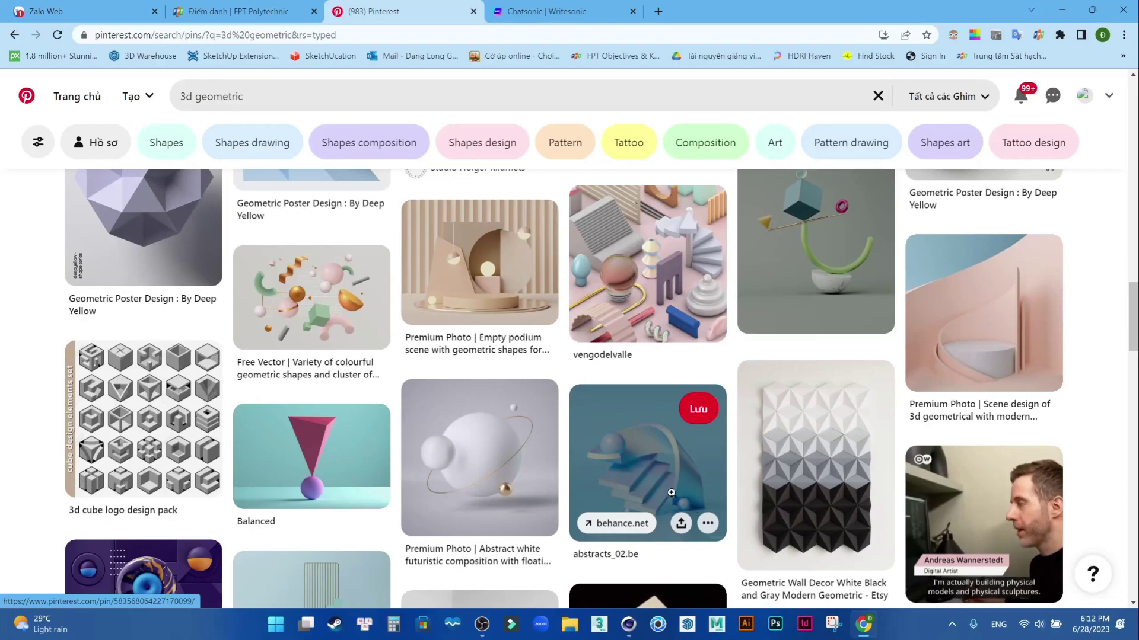
pyautogui.click(497, 460)
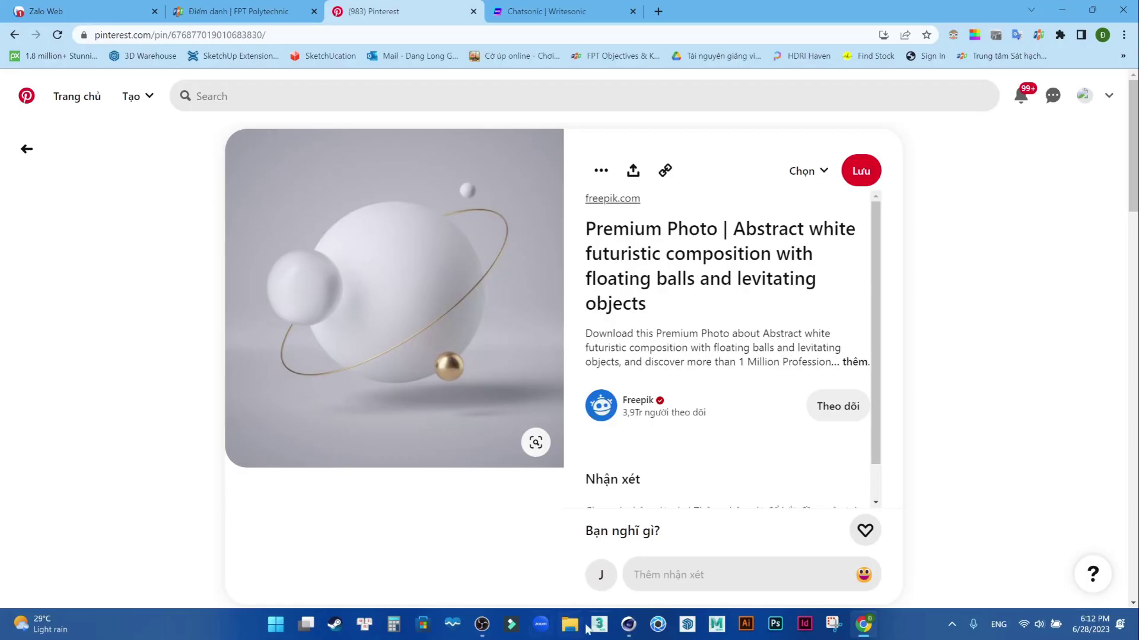
pyautogui.click(628, 624)
pyautogui.middleClick(441, 279)
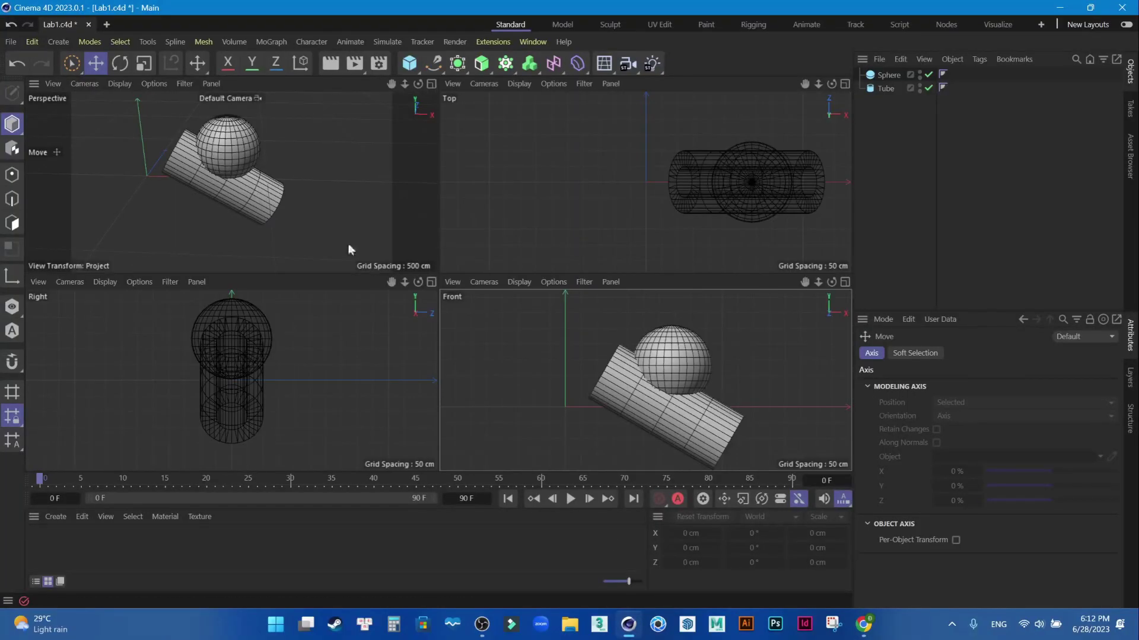
# Delete the sphere and tube and add a Torus primitive
pyautogui.middleClick(347, 244)
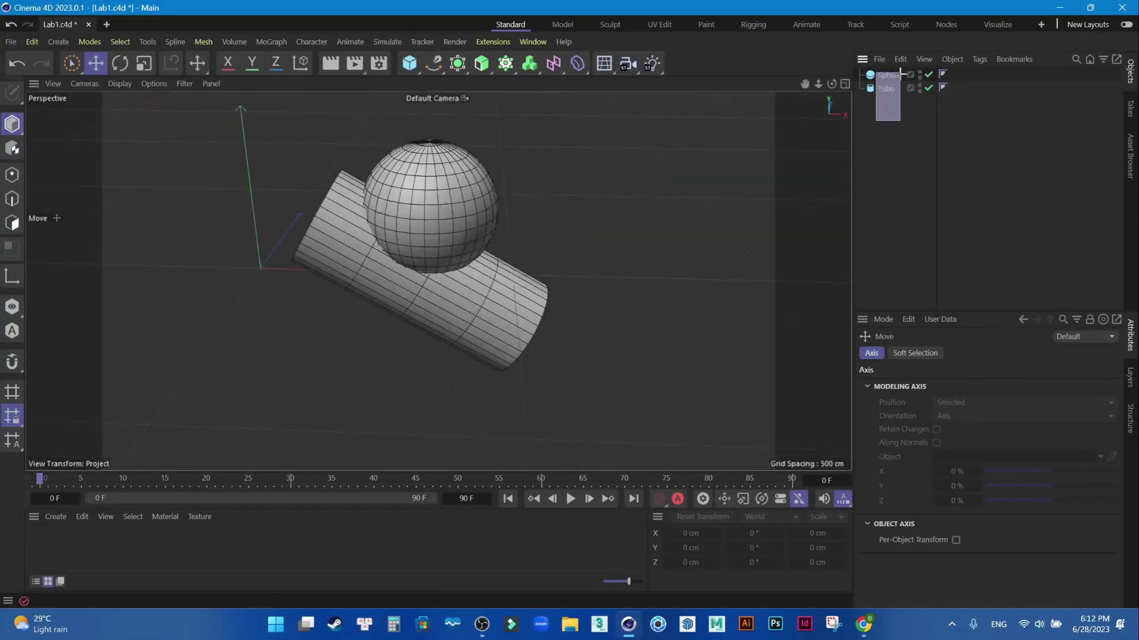
pyautogui.moveTo(864, 122); pyautogui.dragTo(900, 75)
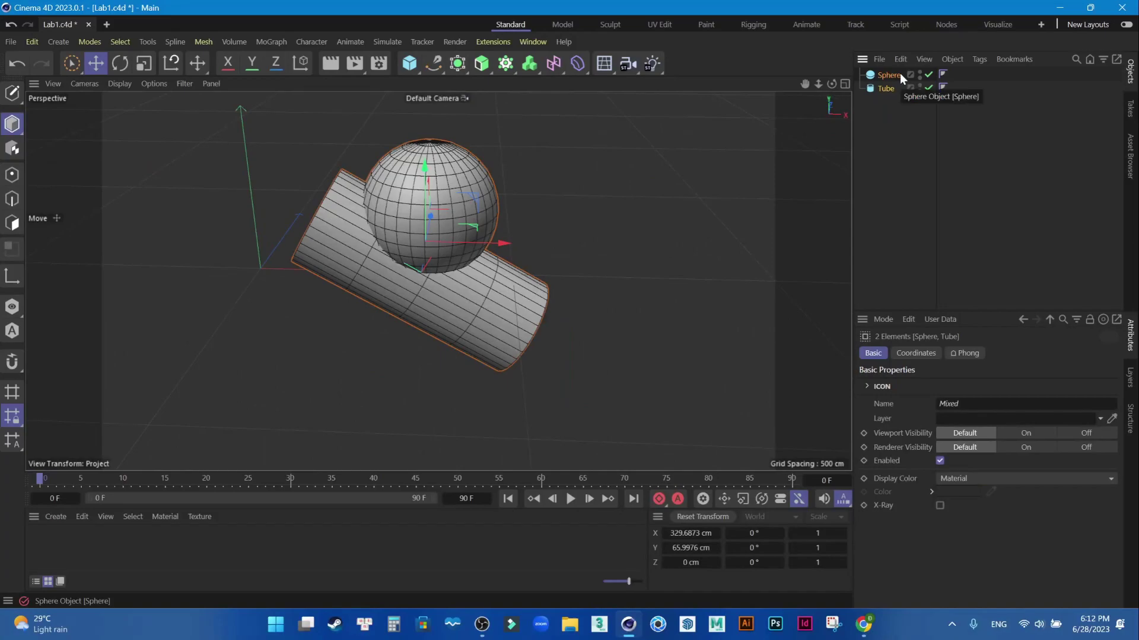
pyautogui.press('Delete')
pyautogui.click(409, 63)
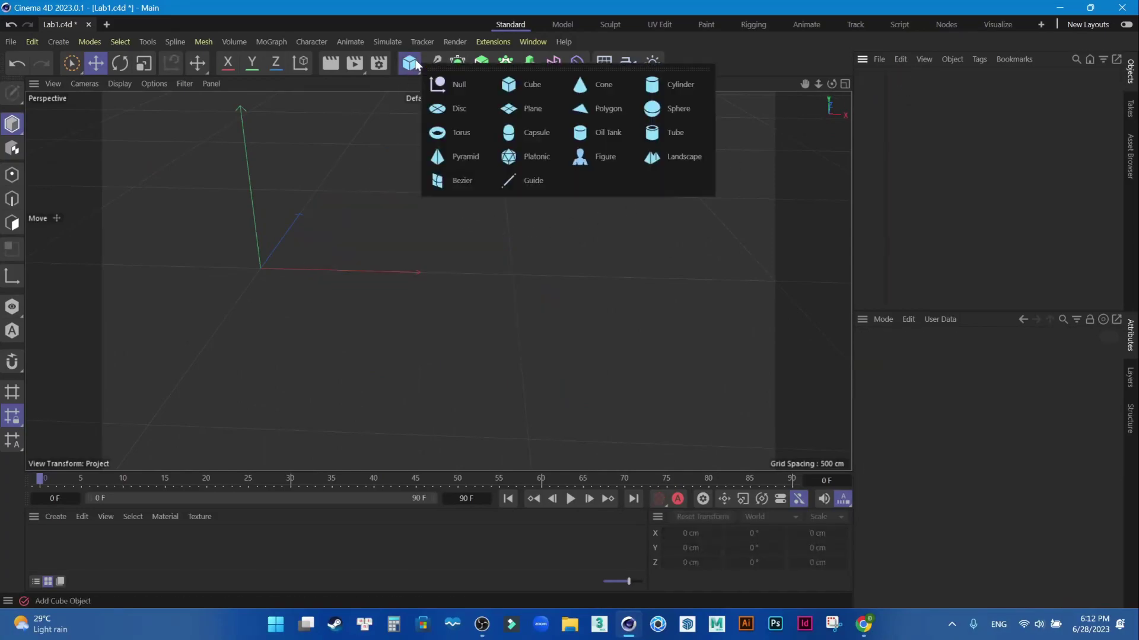
pyautogui.click(466, 134)
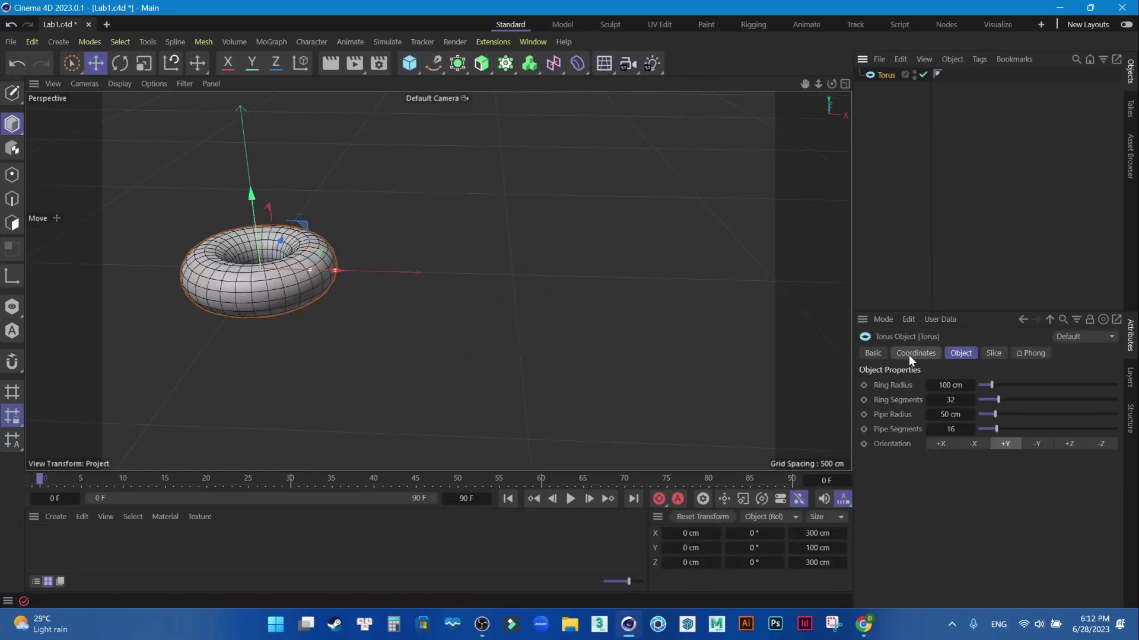
# Give the torus 32 pipe segments and a 3 cm pipe radius
pyautogui.doubleClick(951, 430)
pyautogui.write('32')
pyautogui.press('Return')
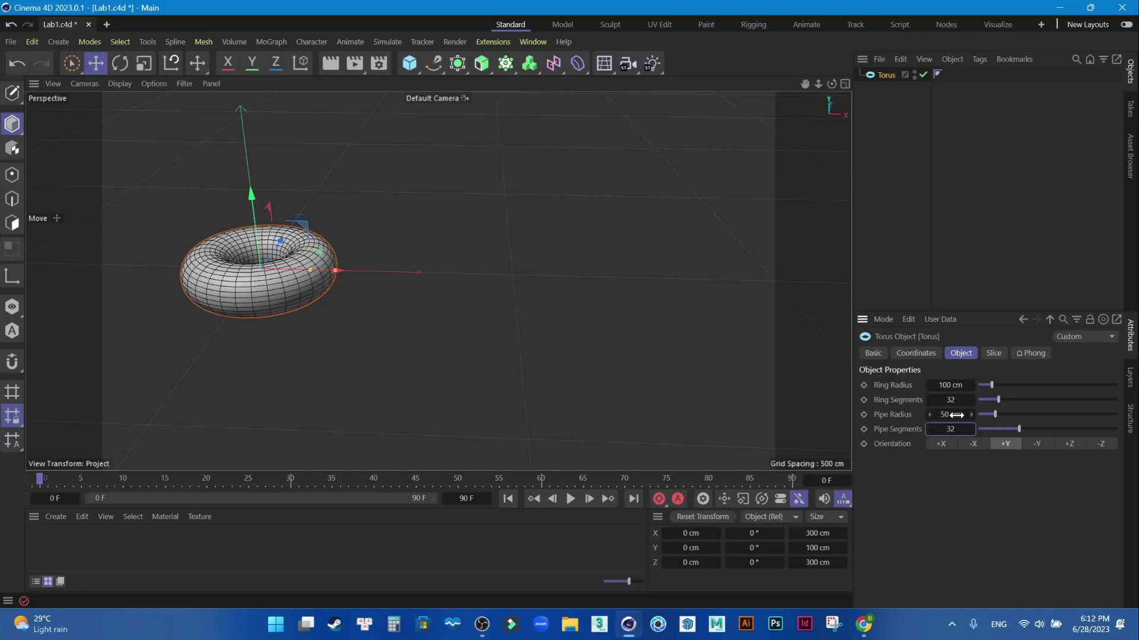
pyautogui.doubleClick(951, 414)
pyautogui.write('80')
pyautogui.press('Return')
pyautogui.doubleClick(950, 414)
pyautogui.write('3')
pyautogui.press('Return')
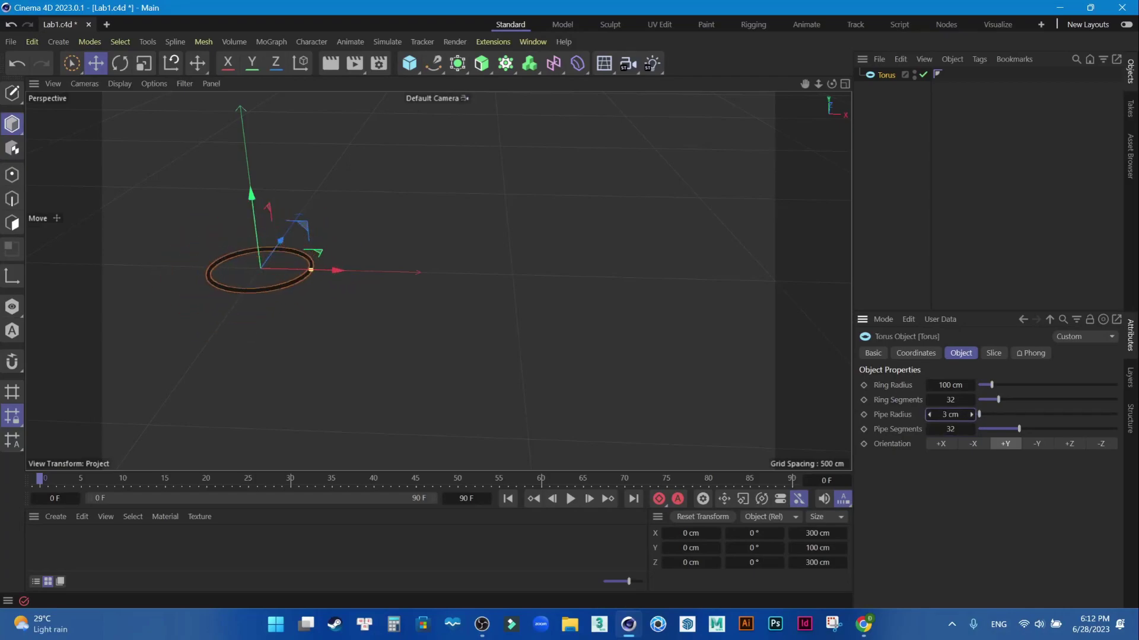
# Widen the torus ring radius to 164 cm and view it smooth-shaded and framed
pyautogui.scroll(4, 271, 297)
pyautogui.scroll(5, 254, 272)
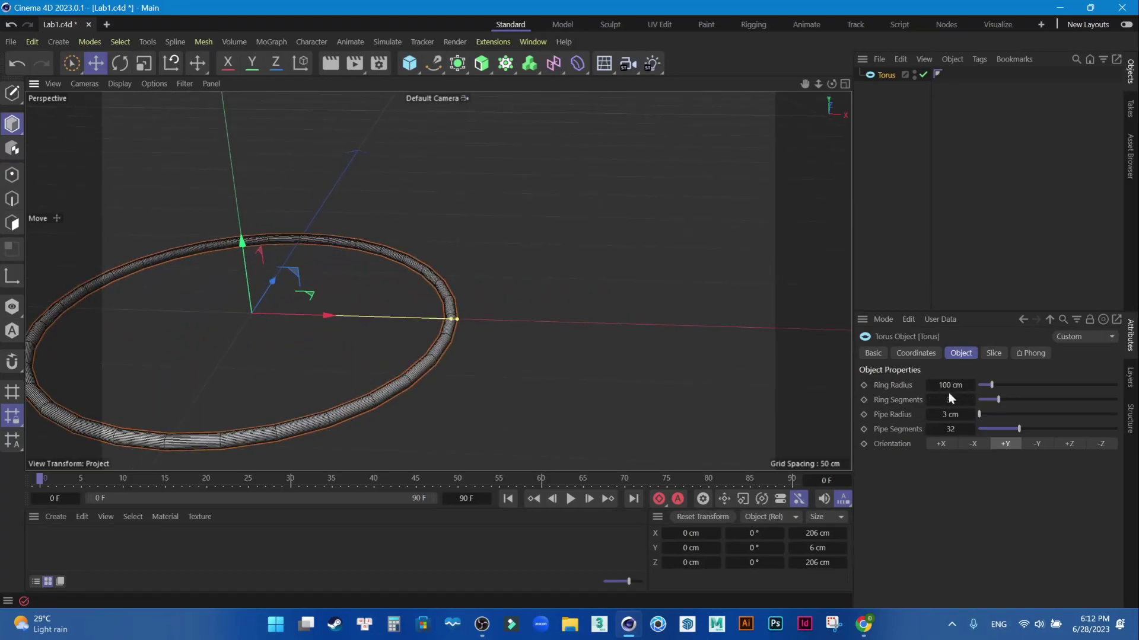
pyautogui.moveTo(949, 387); pyautogui.dragTo(667, 383)
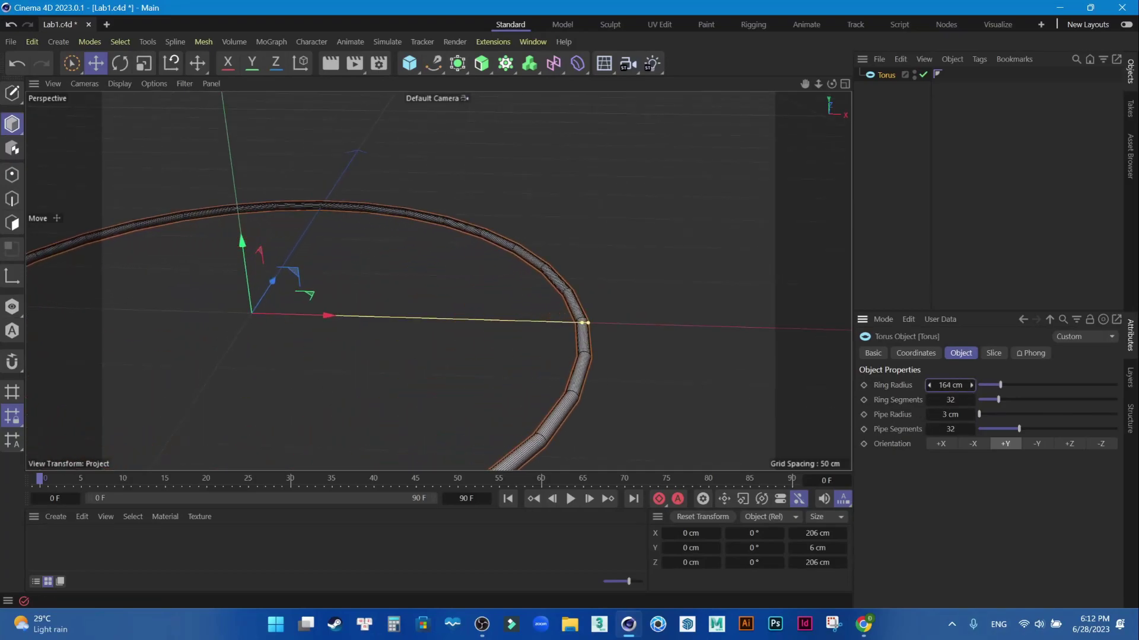
pyautogui.click(668, 383)
pyautogui.press('n')
pyautogui.press('a')
pyautogui.press('h')
pyautogui.click(604, 414)
pyautogui.click(861, 629)
pyautogui.click(861, 630)
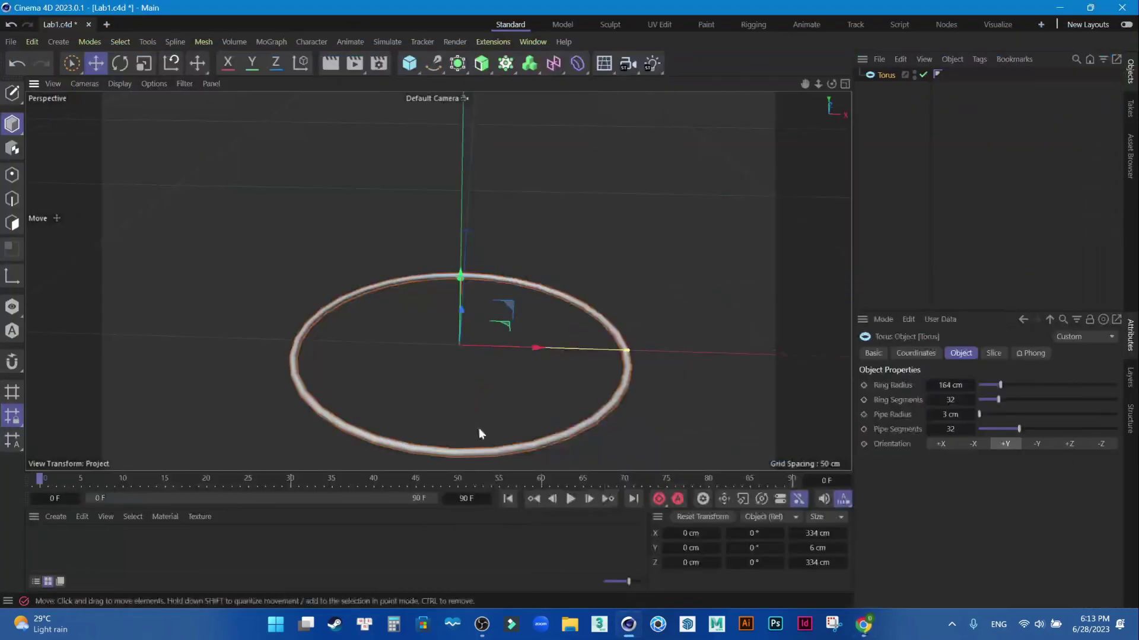
# Thin the torus pipe radius to 1 cm
pyautogui.click(950, 415)
pyautogui.write('1')
pyautogui.press('Return')
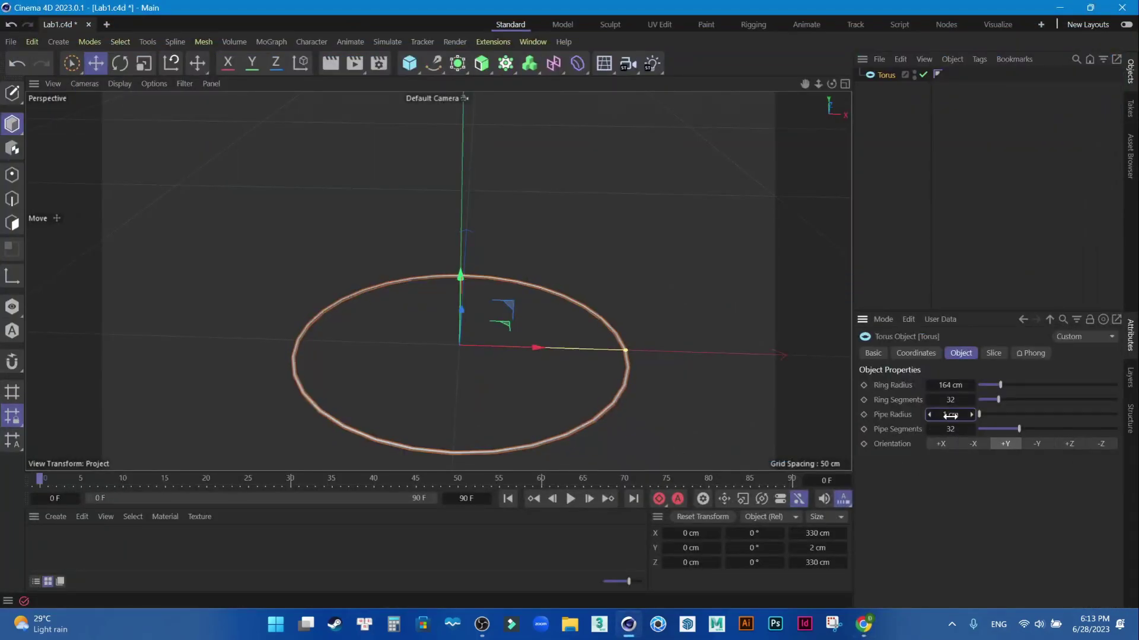
pyautogui.click(632, 387)
pyautogui.click(626, 379)
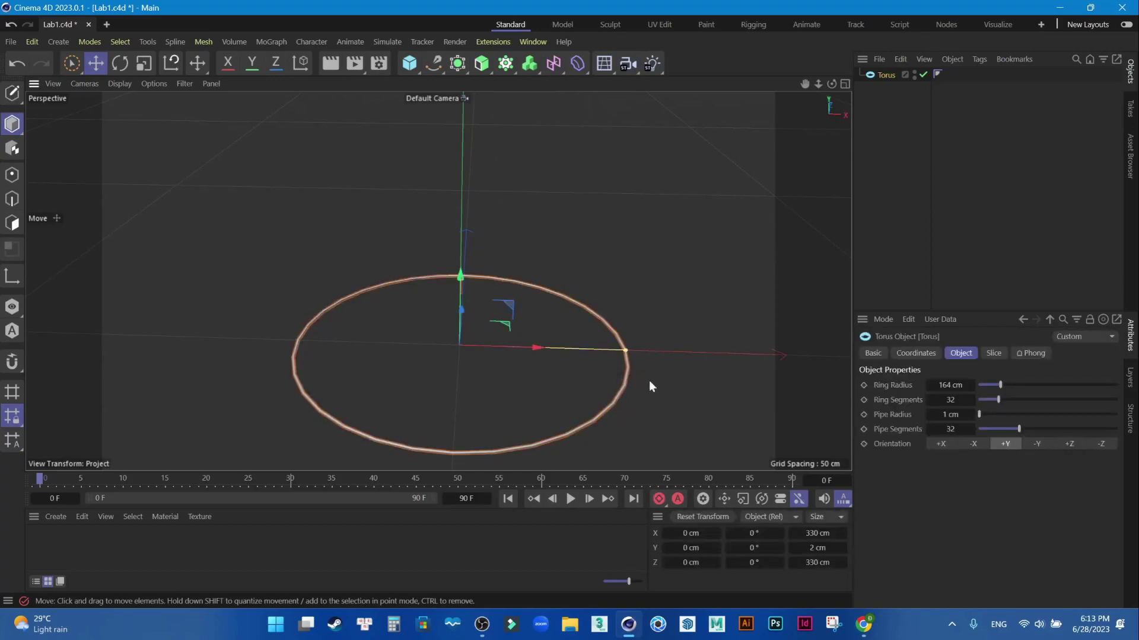
# Set both ring and pipe segments to 48, then maximize the front view
pyautogui.click(952, 401)
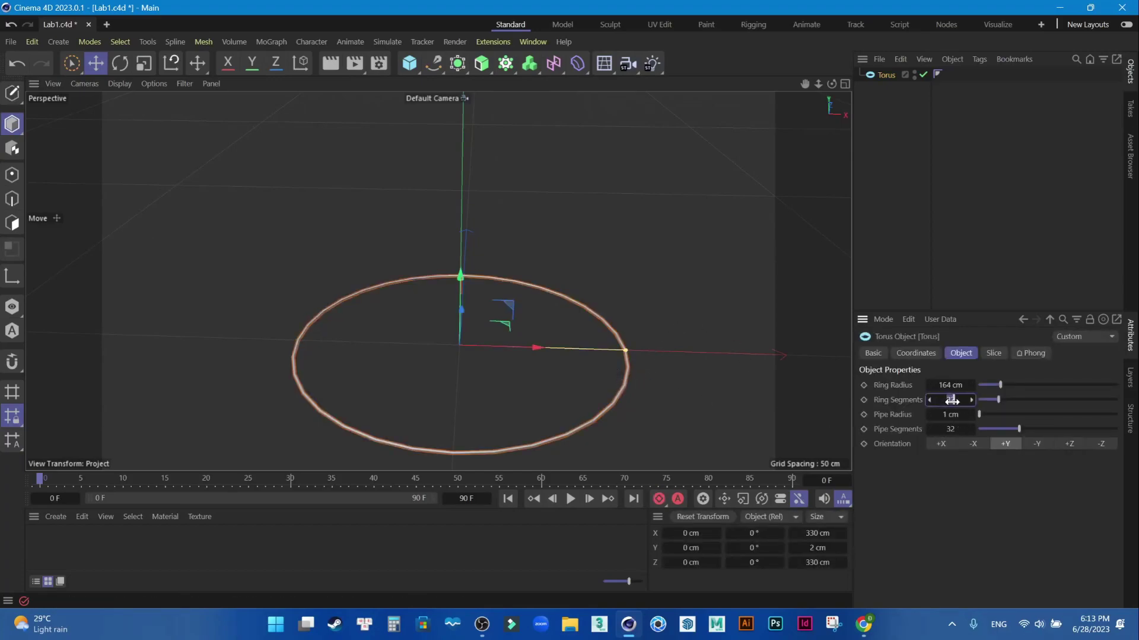
pyautogui.write('4')
pyautogui.press('Return')
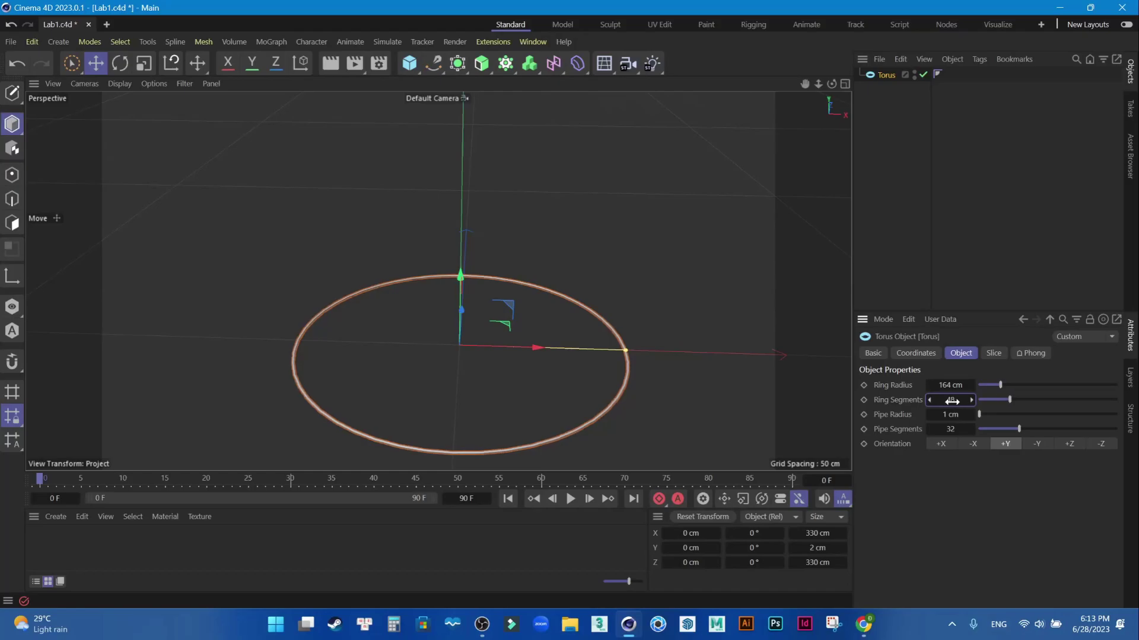
pyautogui.click(949, 431)
pyautogui.write('48')
pyautogui.press('Return')
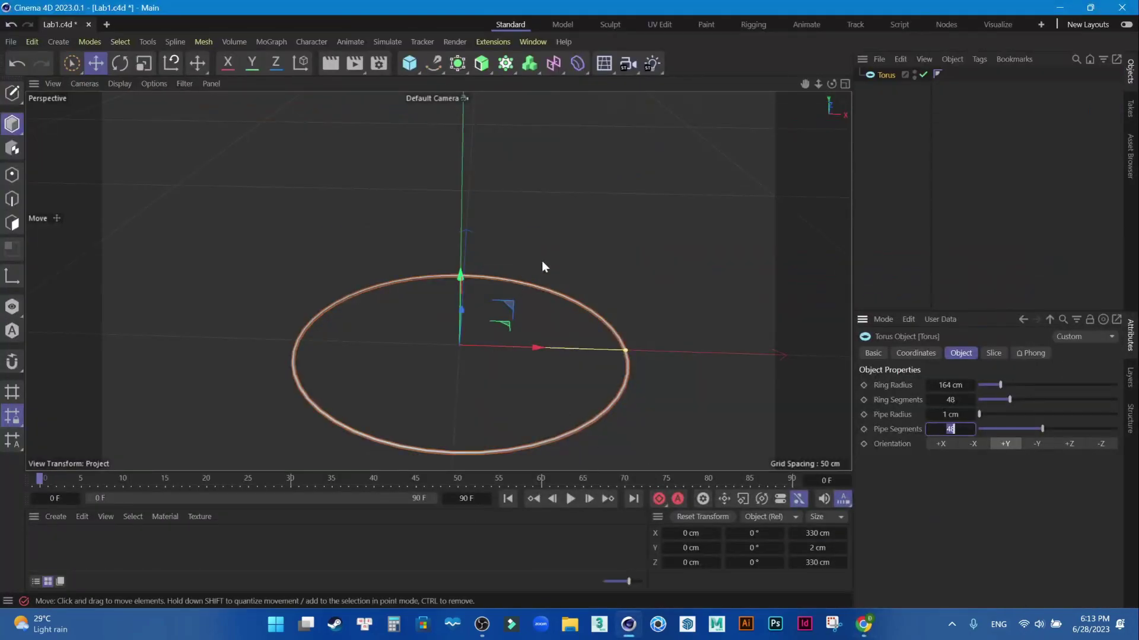
pyautogui.middleClick(581, 239)
pyautogui.middleClick(633, 365)
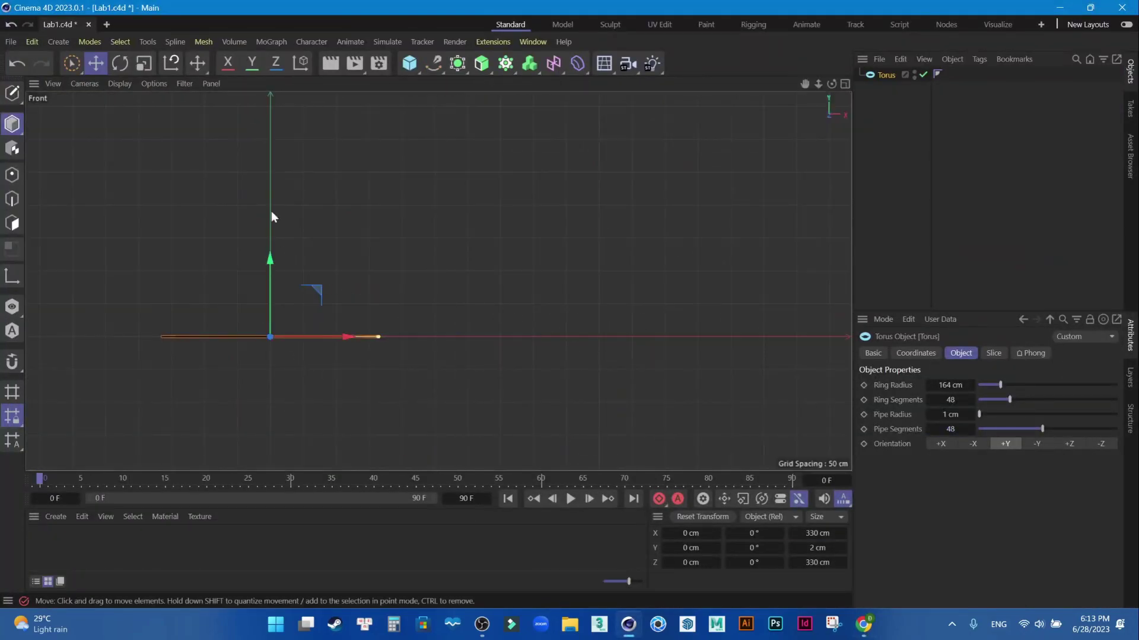
# Rotate the torus about -20° around Z, inspect it in perspective, and view the Pinterest pin
pyautogui.click(114, 63)
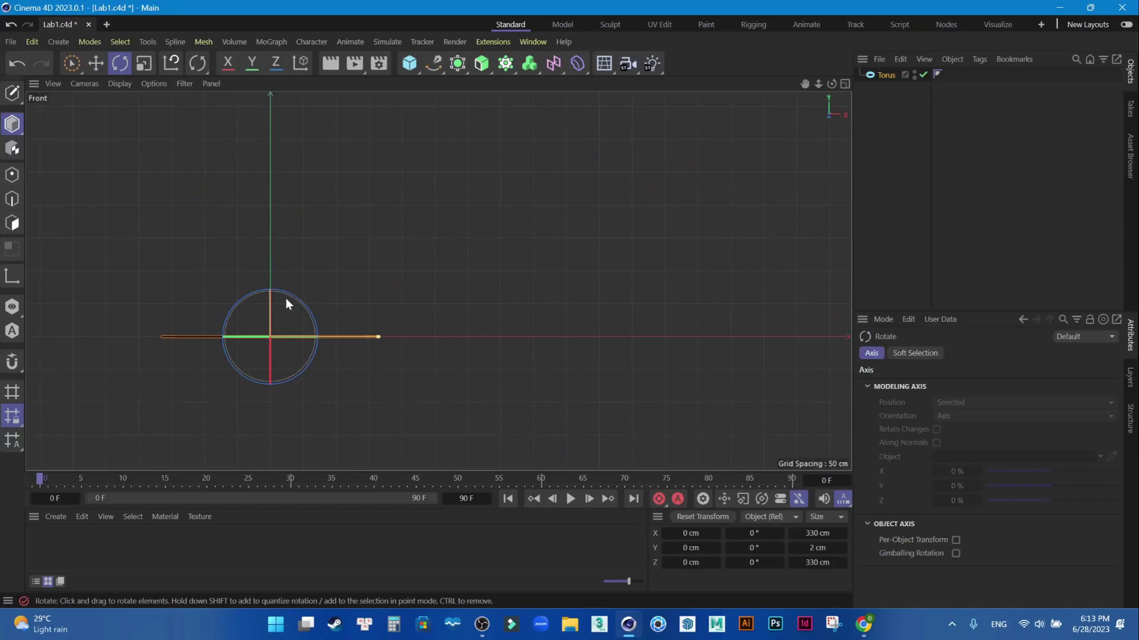
pyautogui.scroll(3, 286, 298)
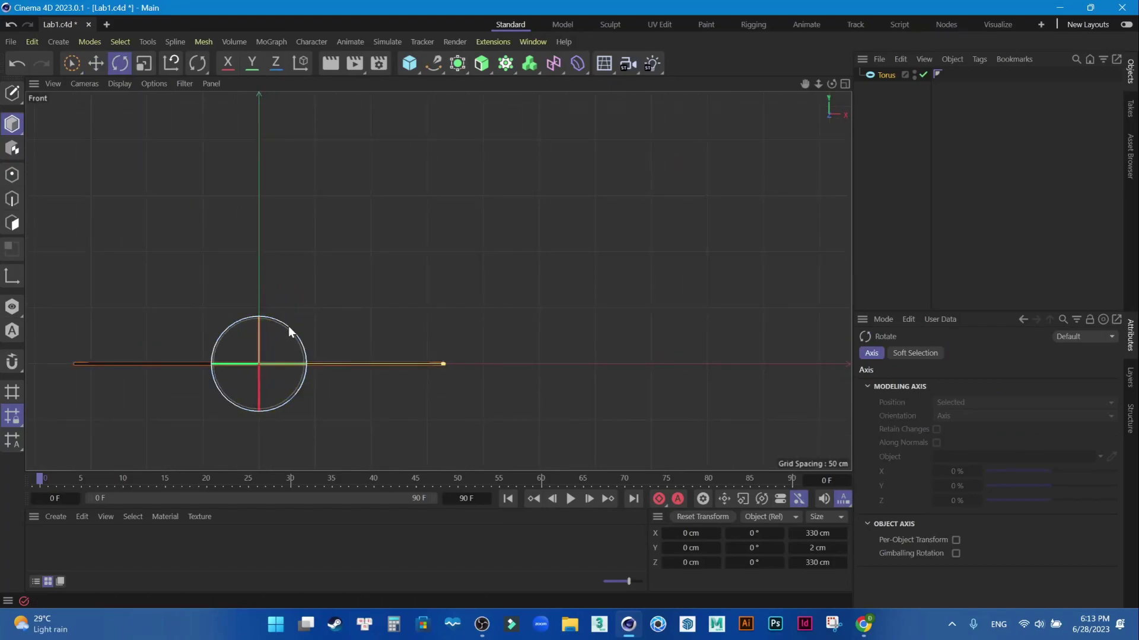
pyautogui.moveTo(288, 326); pyautogui.dragTo(271, 289)
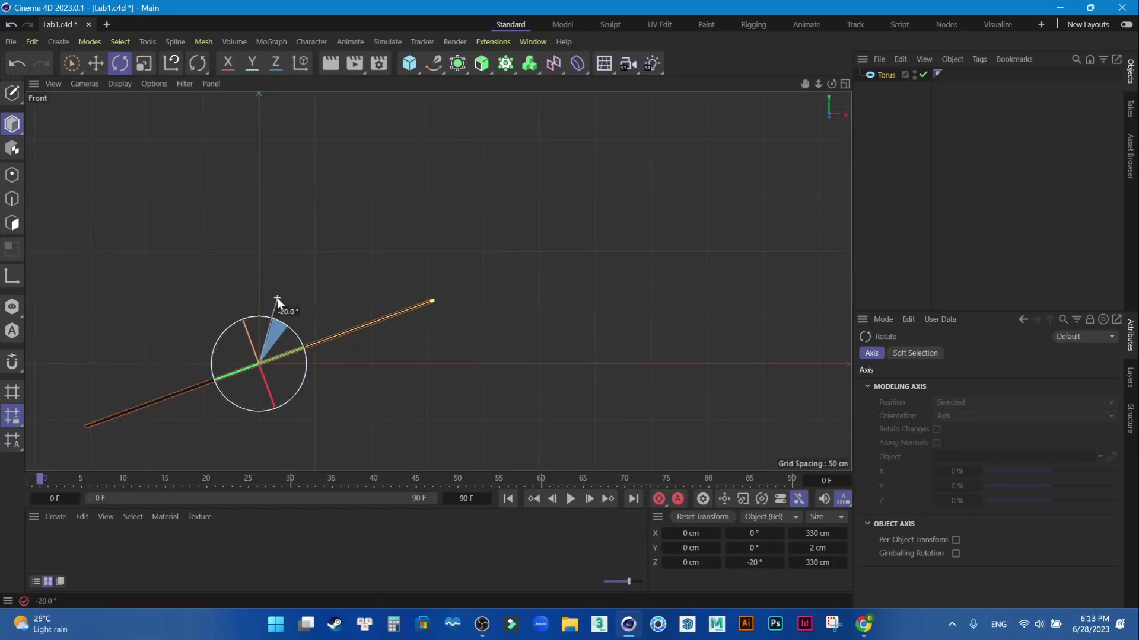
pyautogui.middleClick(307, 220)
pyautogui.middleClick(268, 219)
pyautogui.click(666, 359)
pyautogui.middleClick(667, 330)
pyautogui.middleClick(328, 221)
pyautogui.moveTo(489, 307)
pyautogui.mouseDown()
pyautogui.moveTo(489, 277)
pyautogui.moveTo(530, 259)
pyautogui.mouseUp()
pyautogui.click(863, 626)
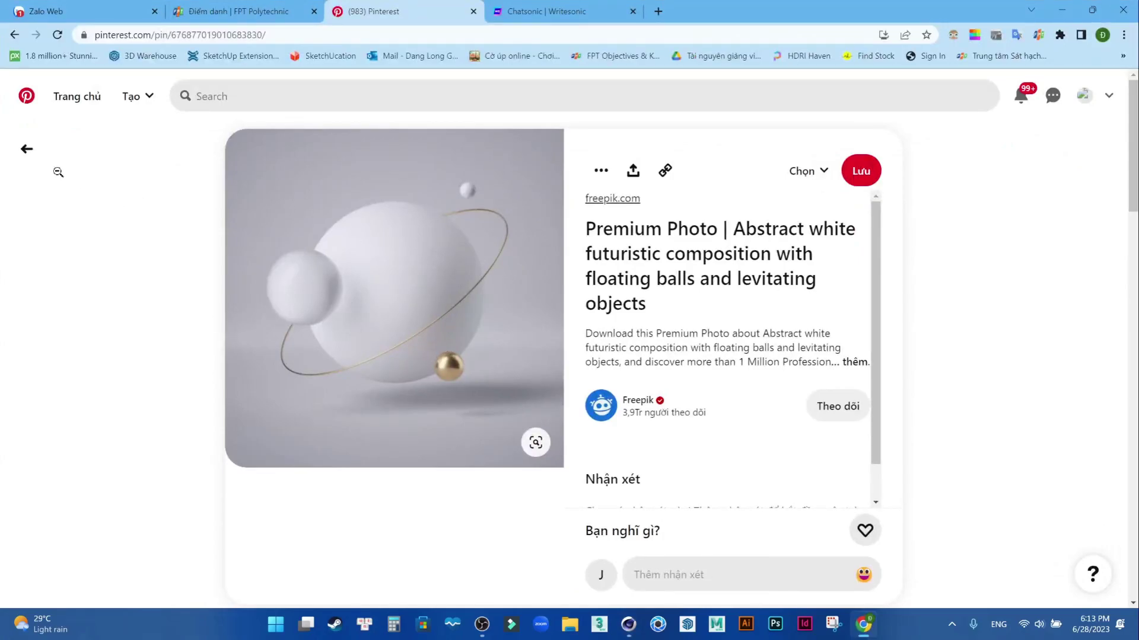
# Open the 'Variety of colourful geometric shapes' pin from the results, then return to Cinema 4D
pyautogui.click(27, 149)
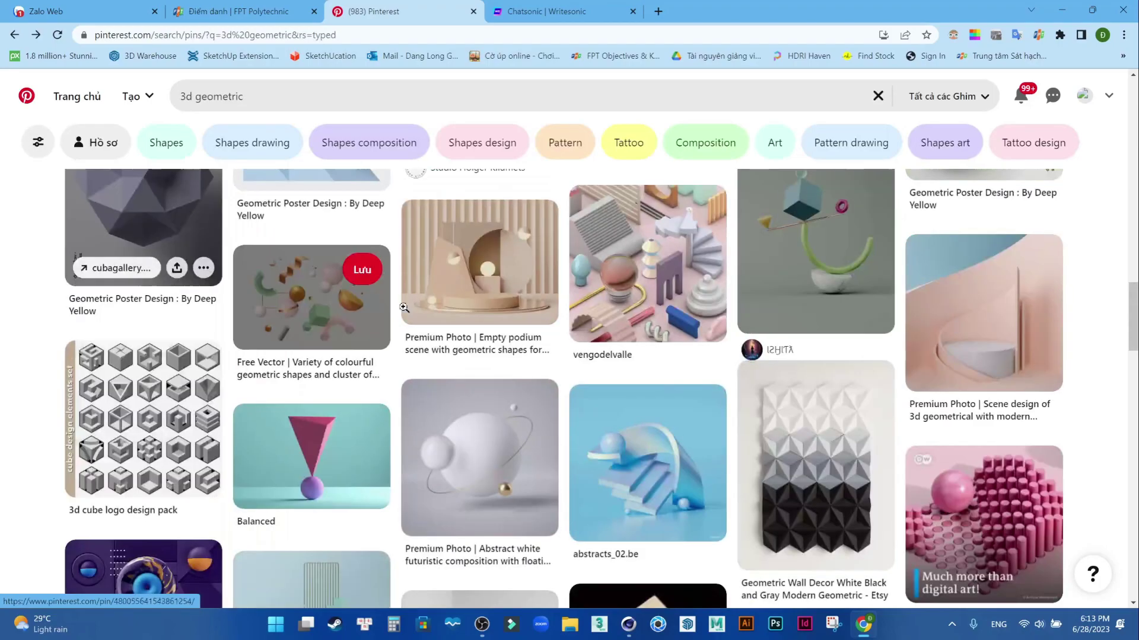
pyautogui.click(311, 313)
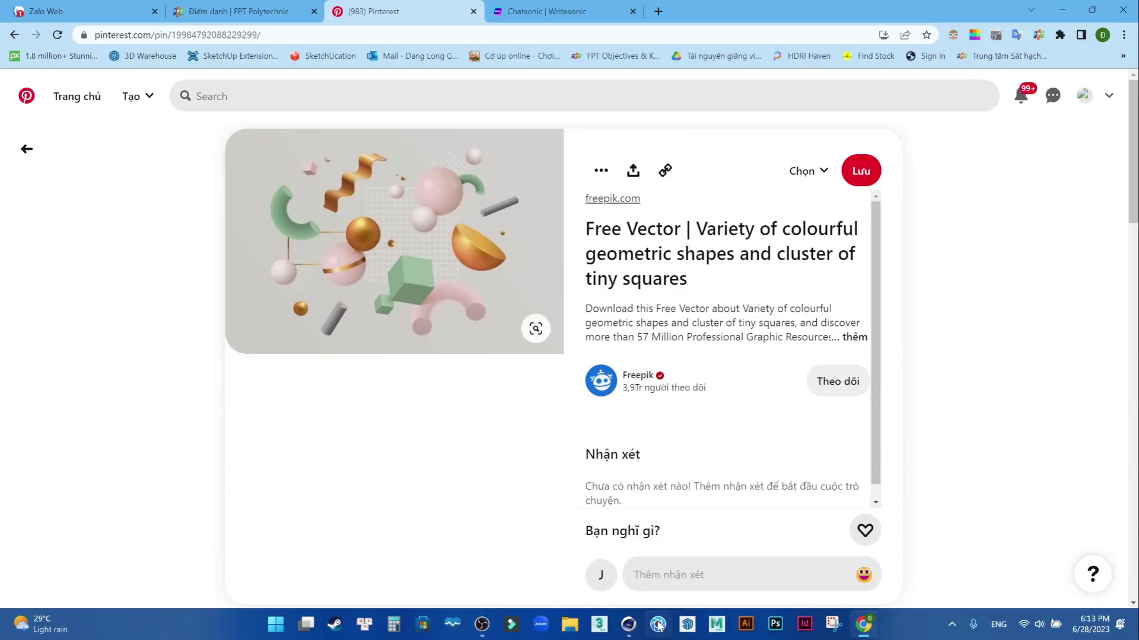
pyautogui.click(633, 627)
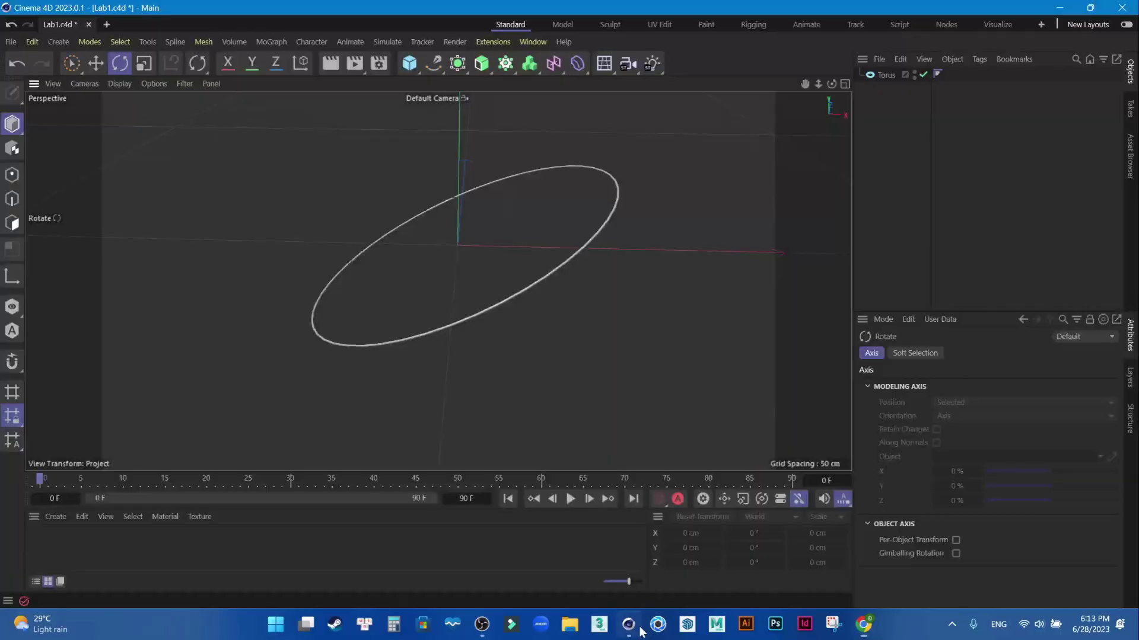
# Replace the torus with a fresh one, reset the camera, and show shaded wireframe
pyautogui.click(530, 287)
pyautogui.press('Delete')
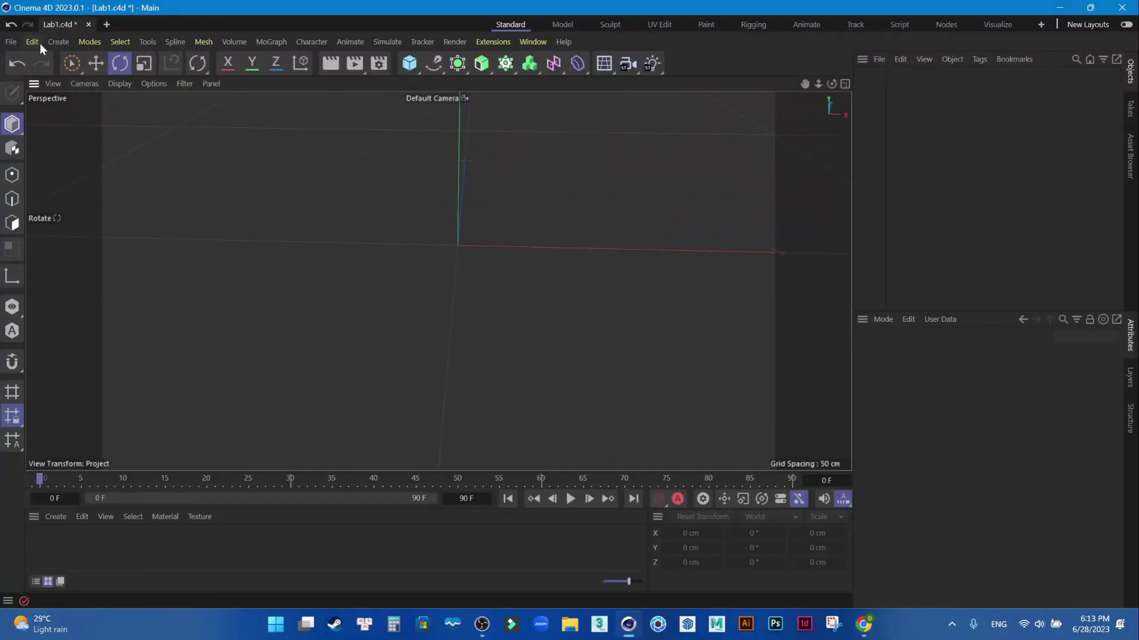
pyautogui.click(54, 82)
pyautogui.click(84, 268)
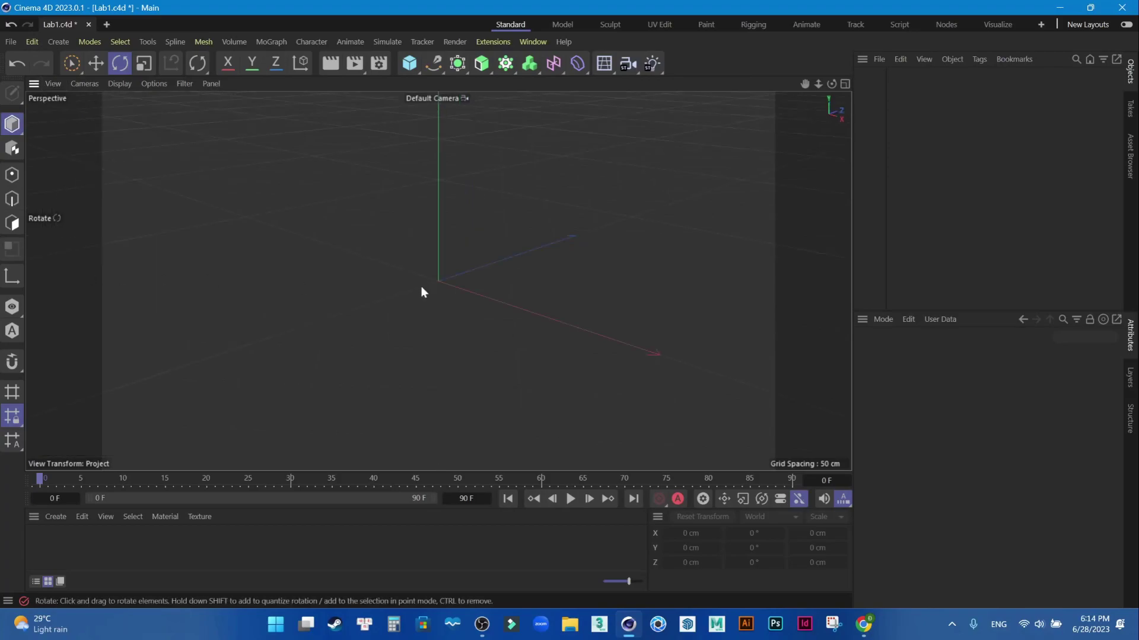
pyautogui.click(409, 62)
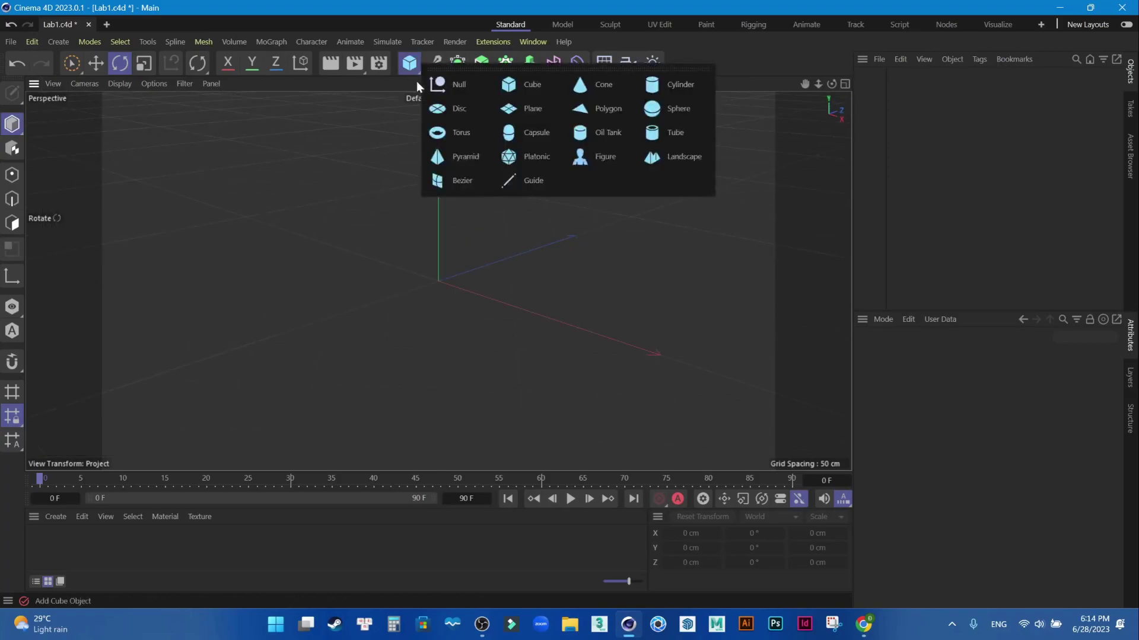
pyautogui.click(460, 138)
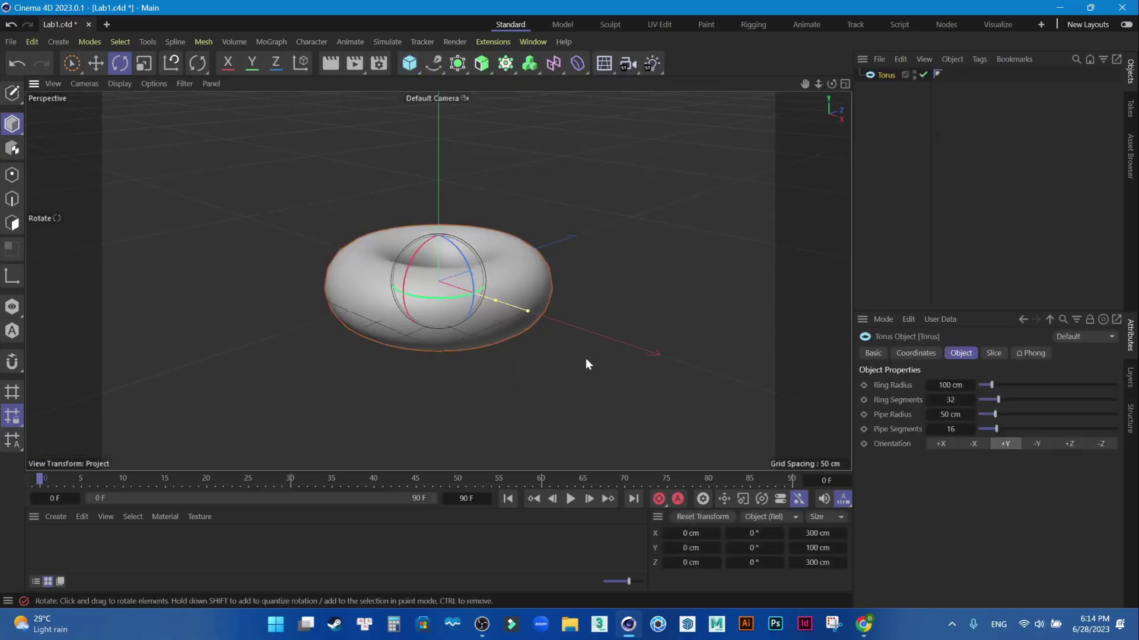
pyautogui.press('b')
# Give the torus 32 pipe segments and a 249 cm ring radius, then show Slice settings
pyautogui.click(952, 430)
pyautogui.write('2')
pyautogui.press('Return')
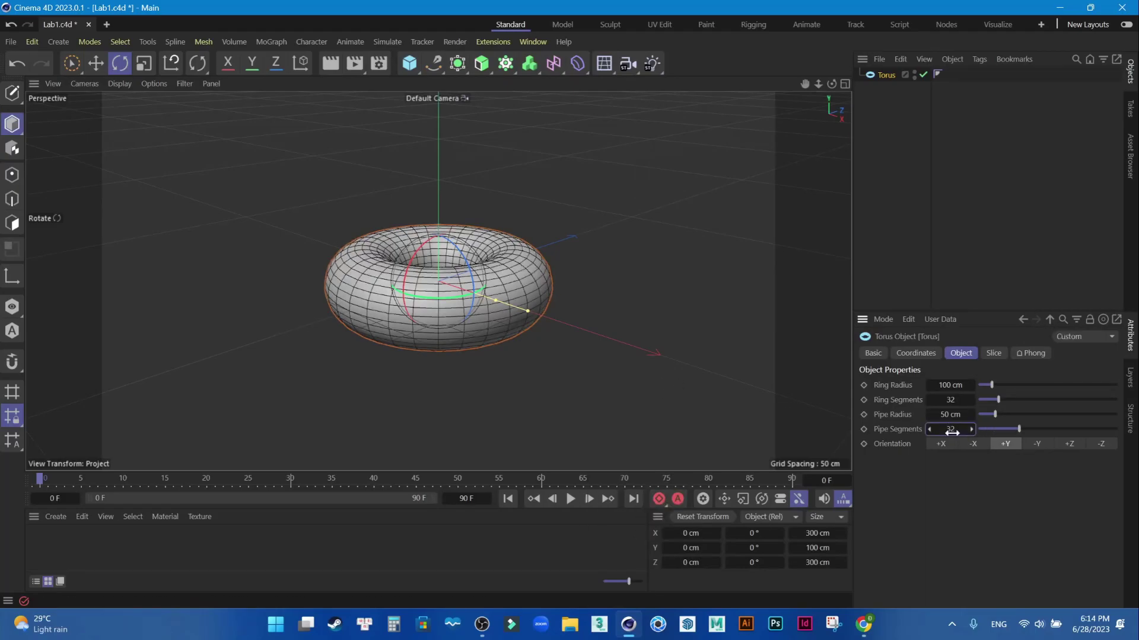
pyautogui.moveTo(956, 416)
pyautogui.mouseDown()
pyautogui.moveTo(955, 385)
pyautogui.moveTo(664, 369)
pyautogui.mouseUp()
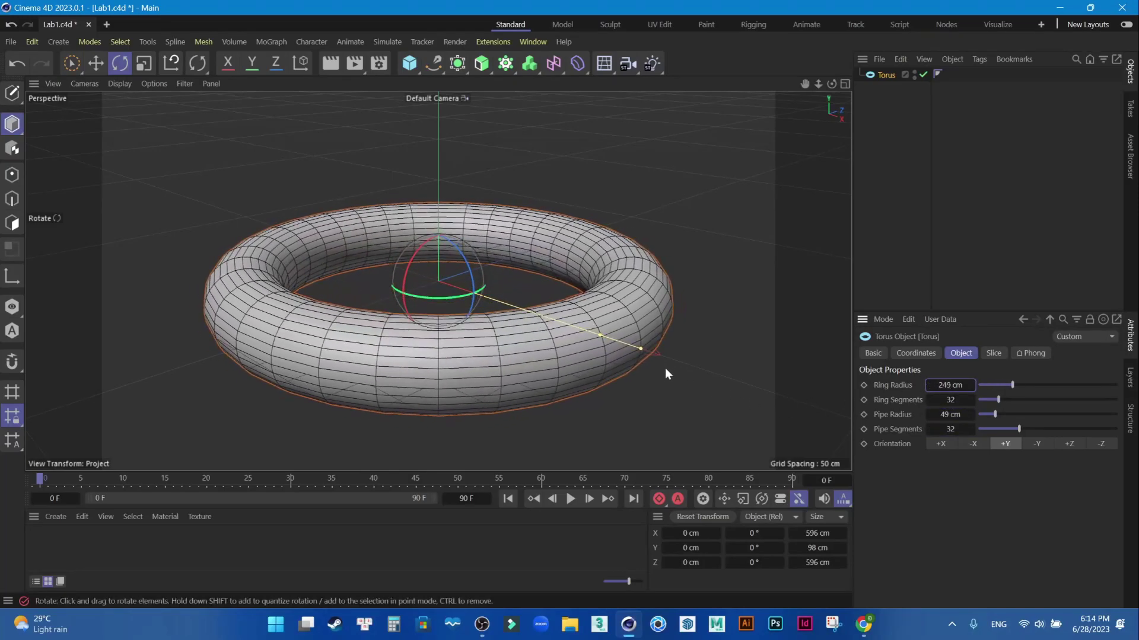
pyautogui.keyDown('alt'); pyautogui.moveTo(646, 314); pyautogui.dragTo(663, 353); pyautogui.keyUp('alt')
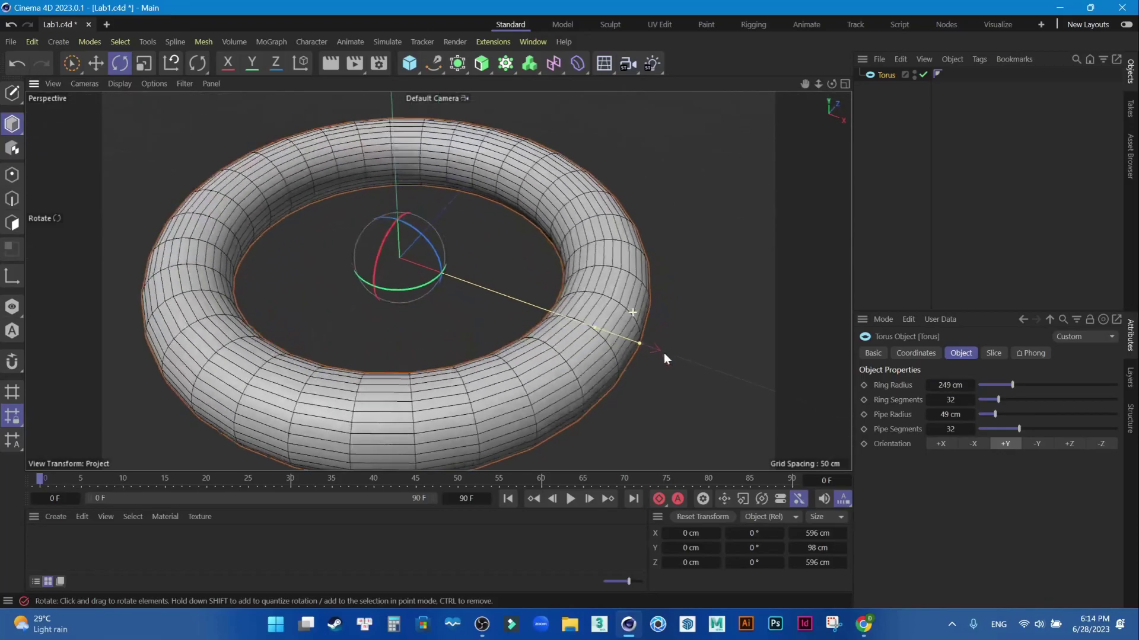
pyautogui.click(992, 354)
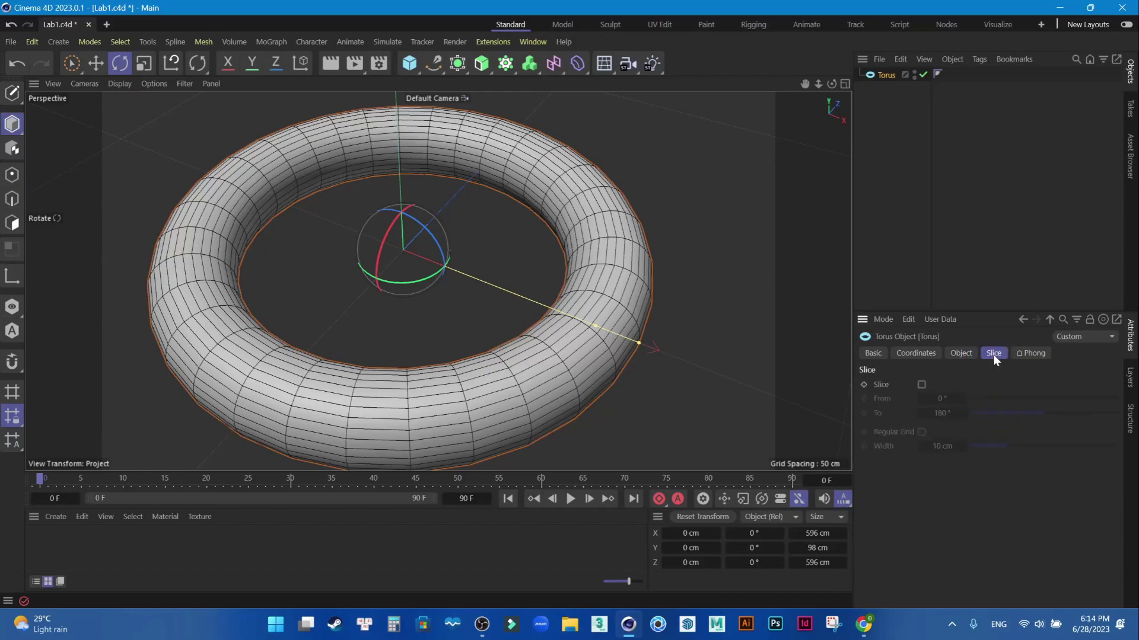
# Enable Slice to make a half torus and view it smooth-shaded against the reference
pyautogui.click(921, 385)
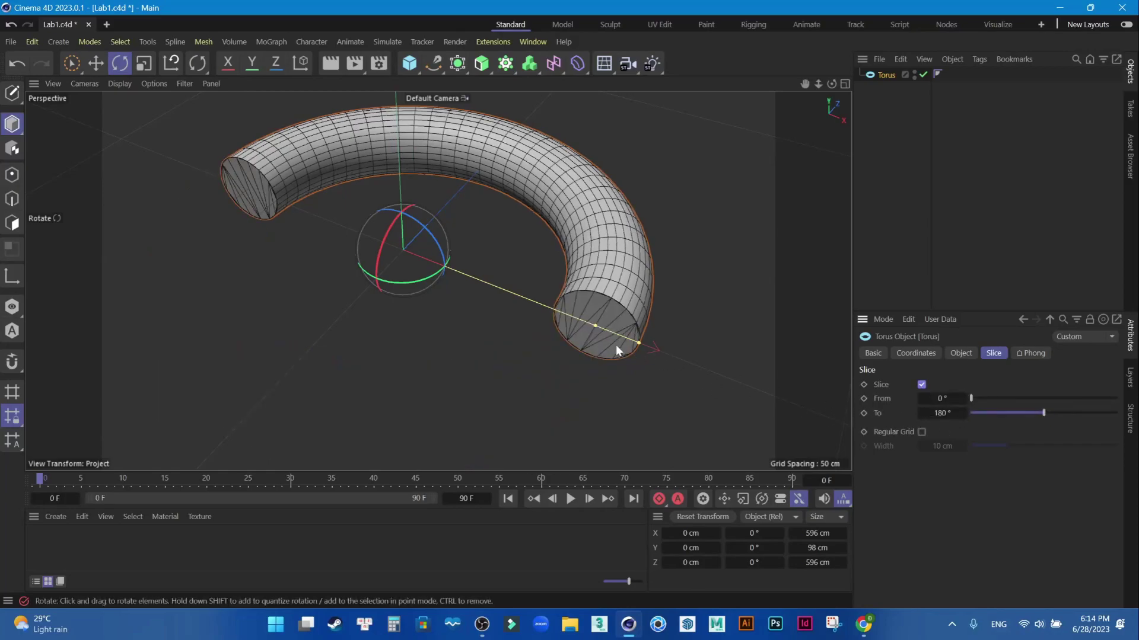
pyautogui.moveTo(609, 390)
pyautogui.keyDown('alt'); pyautogui.mouseDown()
pyautogui.moveTo(508, 385)
pyautogui.moveTo(593, 368)
pyautogui.mouseUp(); pyautogui.keyUp('alt')
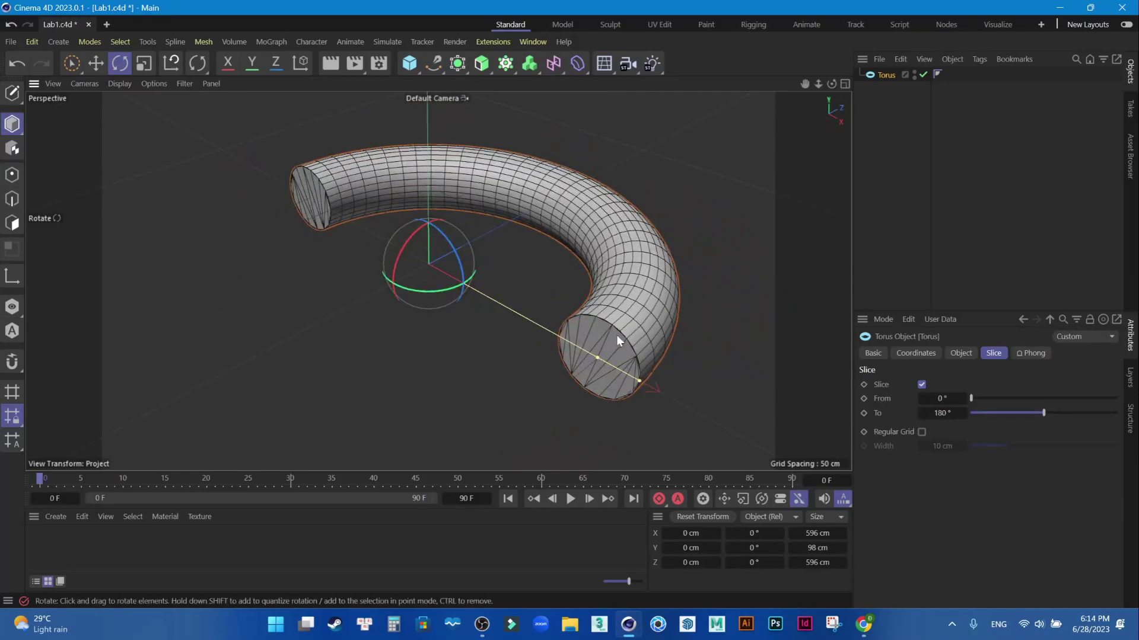
pyautogui.keyDown('alt'); pyautogui.moveTo(437, 279); pyautogui.dragTo(703, 360); pyautogui.keyUp('alt')
pyautogui.press('n')
pyautogui.press('a')
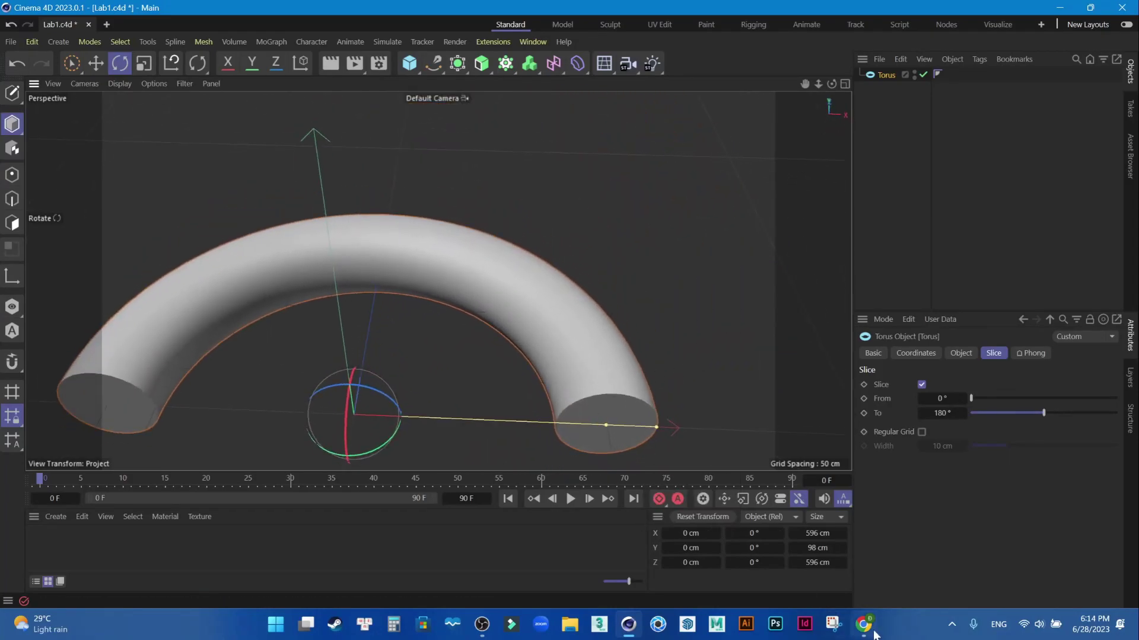
pyautogui.click(872, 631)
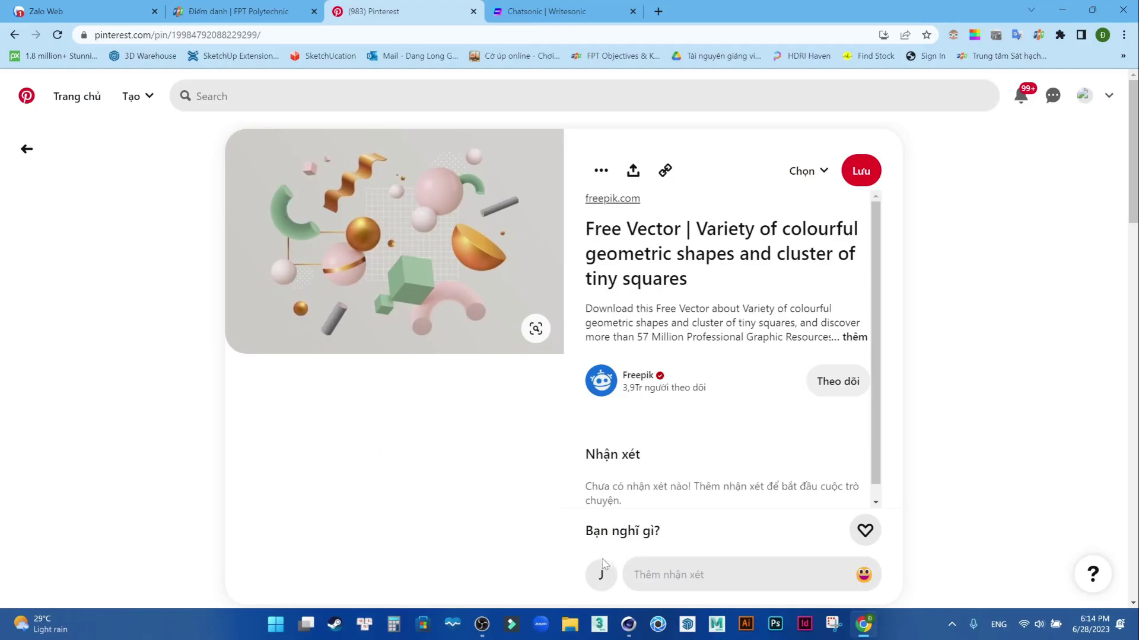
pyautogui.click(628, 624)
pyautogui.moveTo(560, 417)
pyautogui.keyDown('alt'); pyautogui.mouseDown()
pyautogui.moveTo(415, 346)
pyautogui.moveTo(511, 379)
pyautogui.moveTo(543, 406)
pyautogui.moveTo(752, 419)
pyautogui.mouseUp(); pyautogui.keyUp('alt')
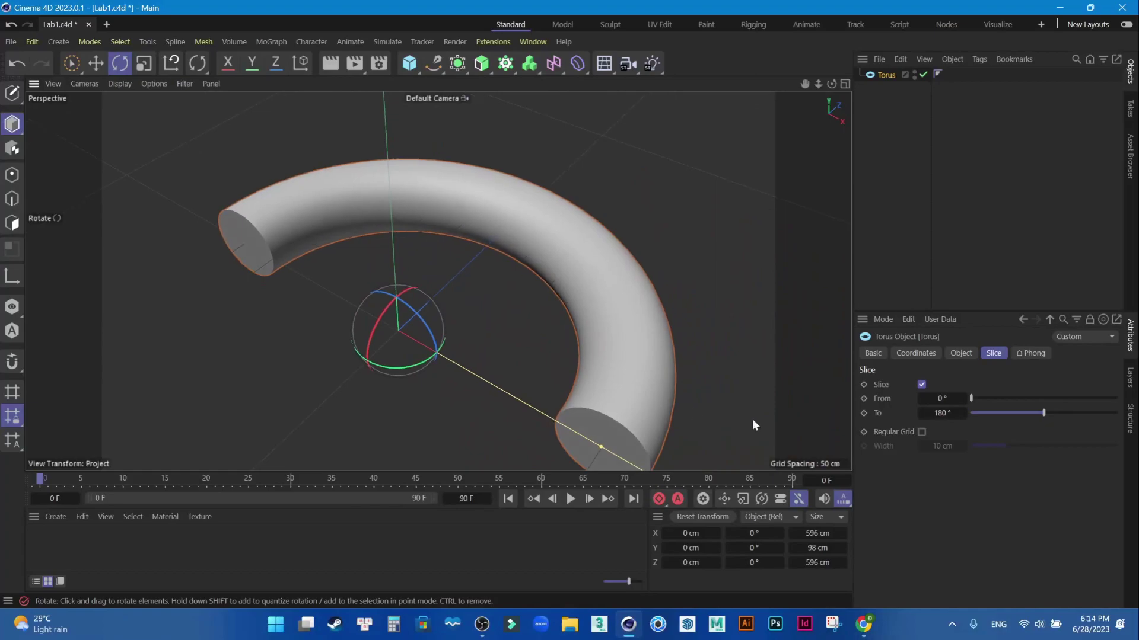
# Set the slice end angle to 90° for a quarter ring and inspect the cut end
pyautogui.doubleClick(943, 414)
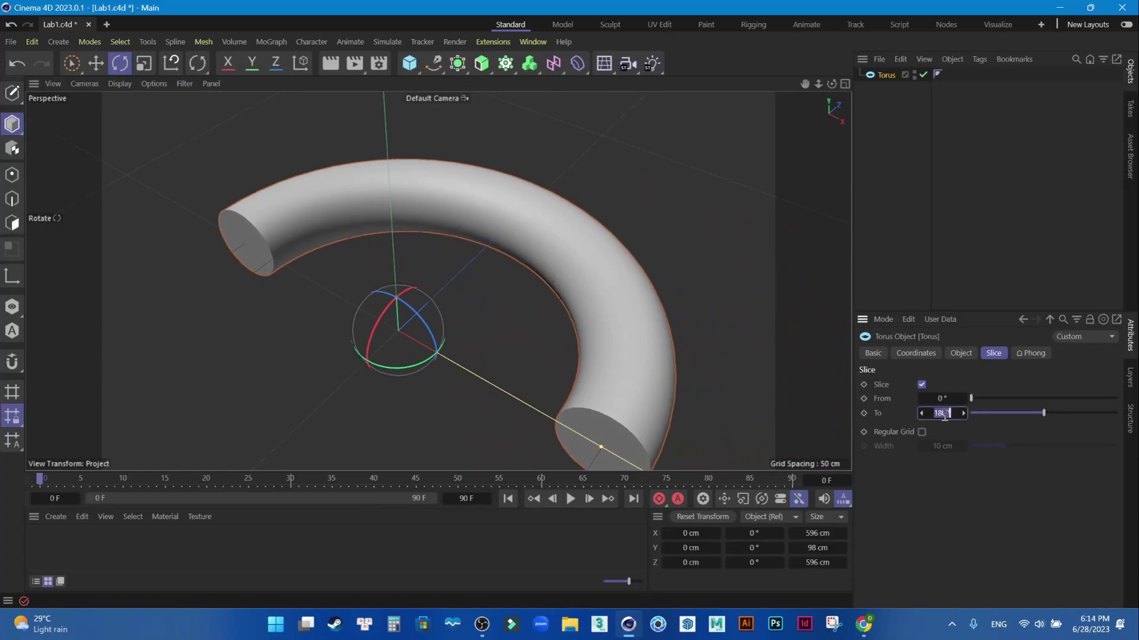
pyautogui.write('90')
pyautogui.press('Return')
pyautogui.moveTo(696, 326)
pyautogui.keyDown('alt'); pyautogui.mouseDown()
pyautogui.moveTo(489, 326)
pyautogui.moveTo(654, 336)
pyautogui.mouseUp(); pyautogui.keyUp('alt')
pyautogui.keyDown('alt'); pyautogui.moveTo(567, 294); pyautogui.dragTo(558, 299); pyautogui.keyUp('alt')
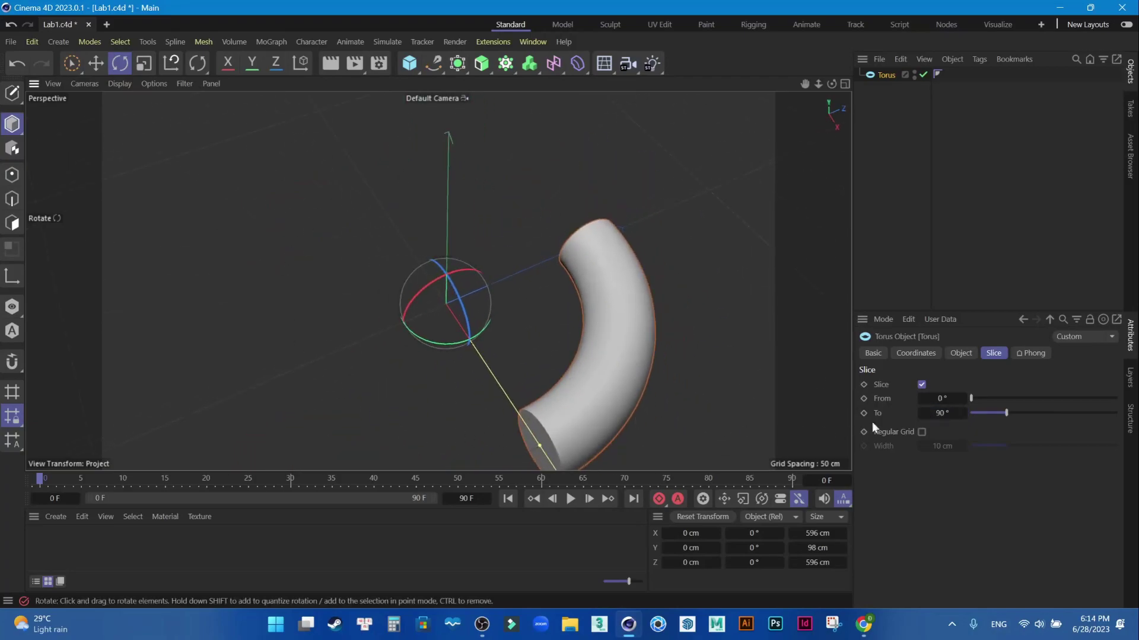
# Set the slice end angle to 360° to restore the full ring and compare with Pinterest
pyautogui.click(943, 413)
pyautogui.write('36')
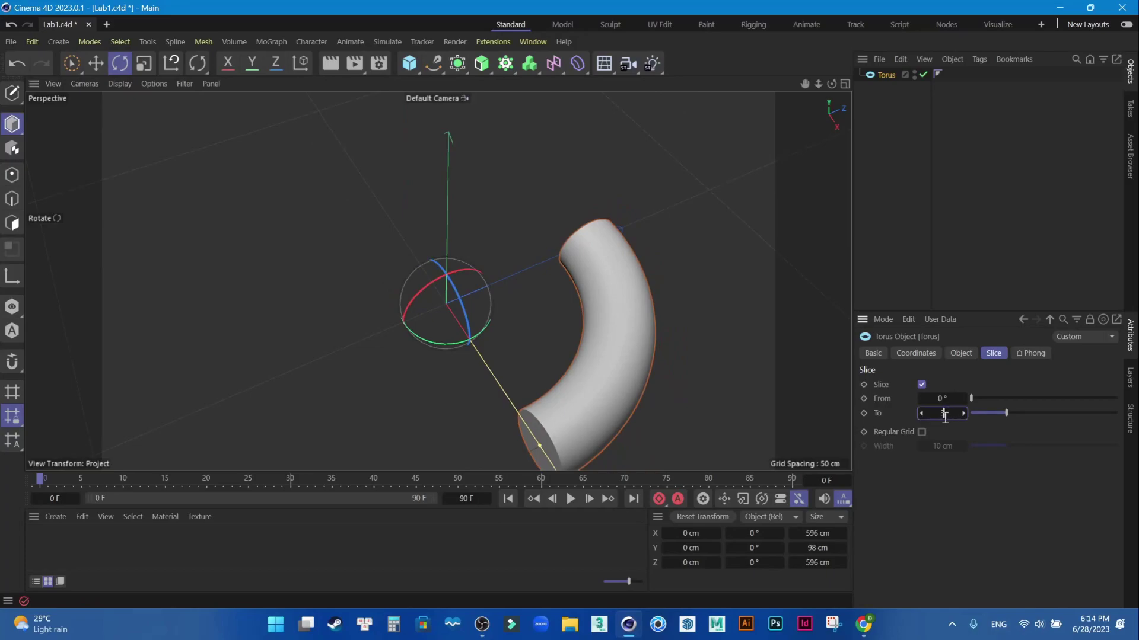
pyautogui.write('0')
pyautogui.press('Return')
pyautogui.moveTo(618, 339)
pyautogui.keyDown('alt'); pyautogui.mouseDown()
pyautogui.moveTo(560, 314)
pyautogui.moveTo(588, 314)
pyautogui.moveTo(635, 346)
pyautogui.moveTo(623, 361)
pyautogui.moveTo(687, 457)
pyautogui.mouseUp(); pyautogui.keyUp('alt')
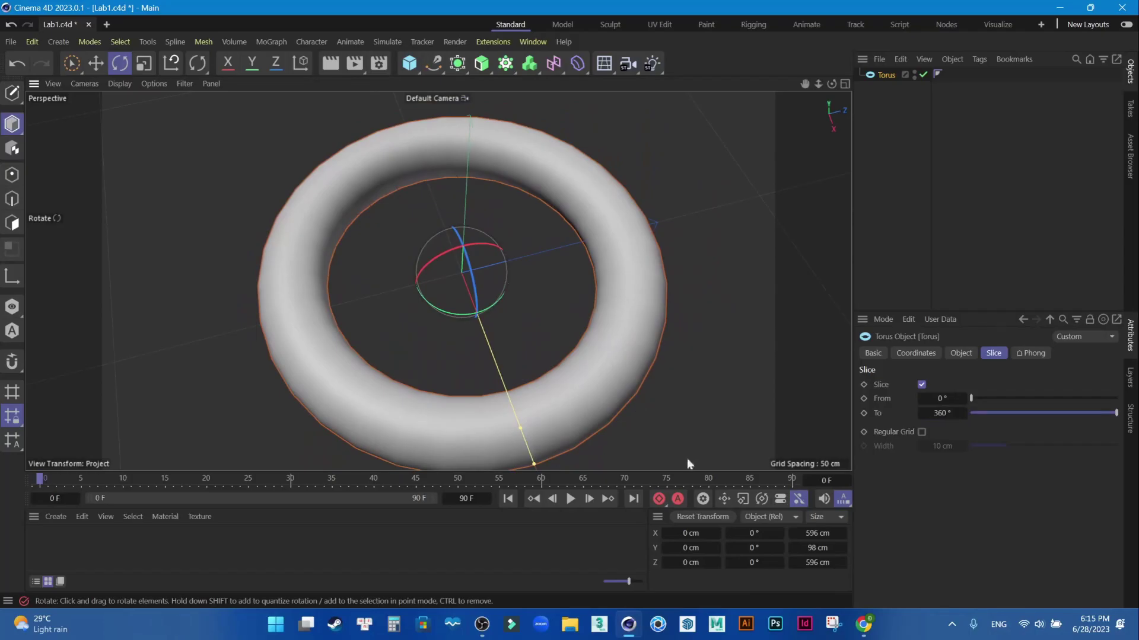
pyautogui.click(864, 624)
pyautogui.click(864, 629)
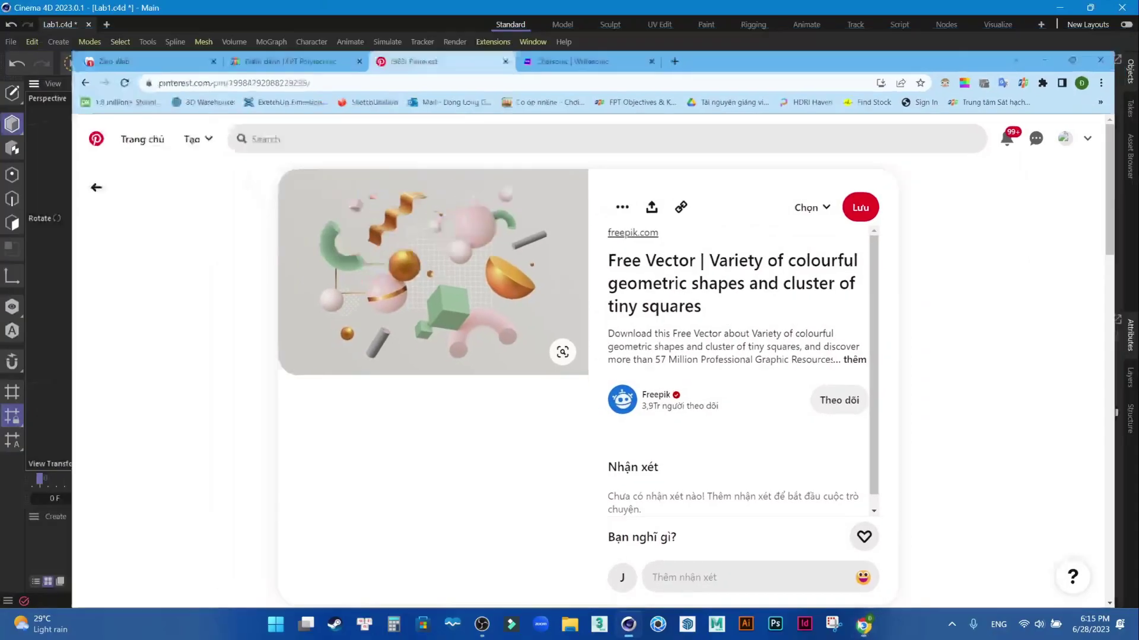
pyautogui.click(857, 626)
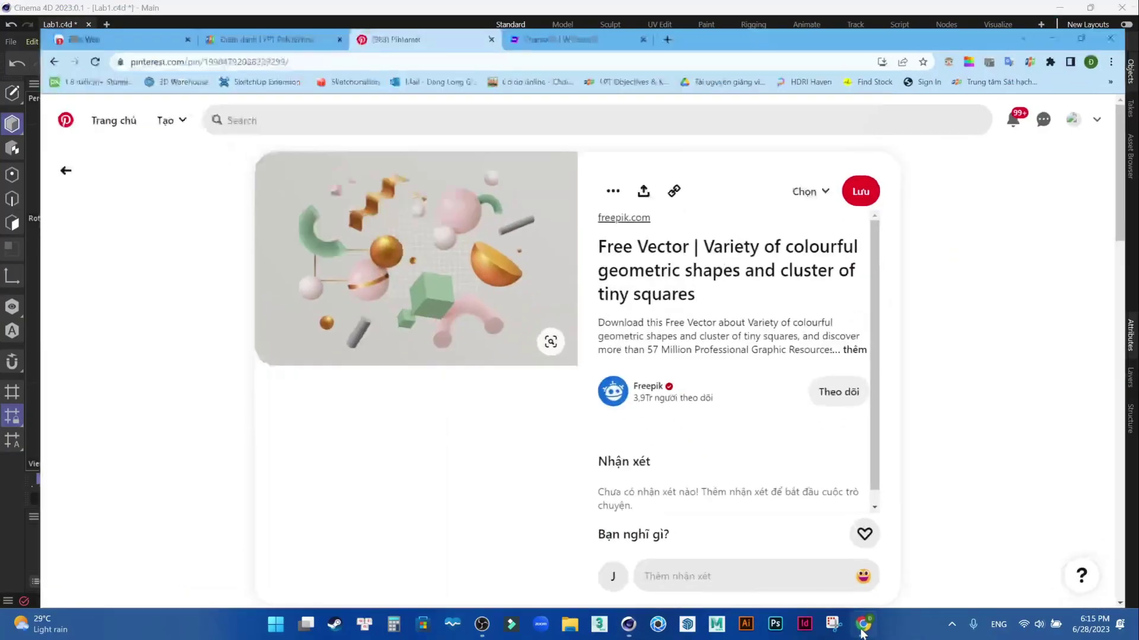
pyautogui.click(861, 625)
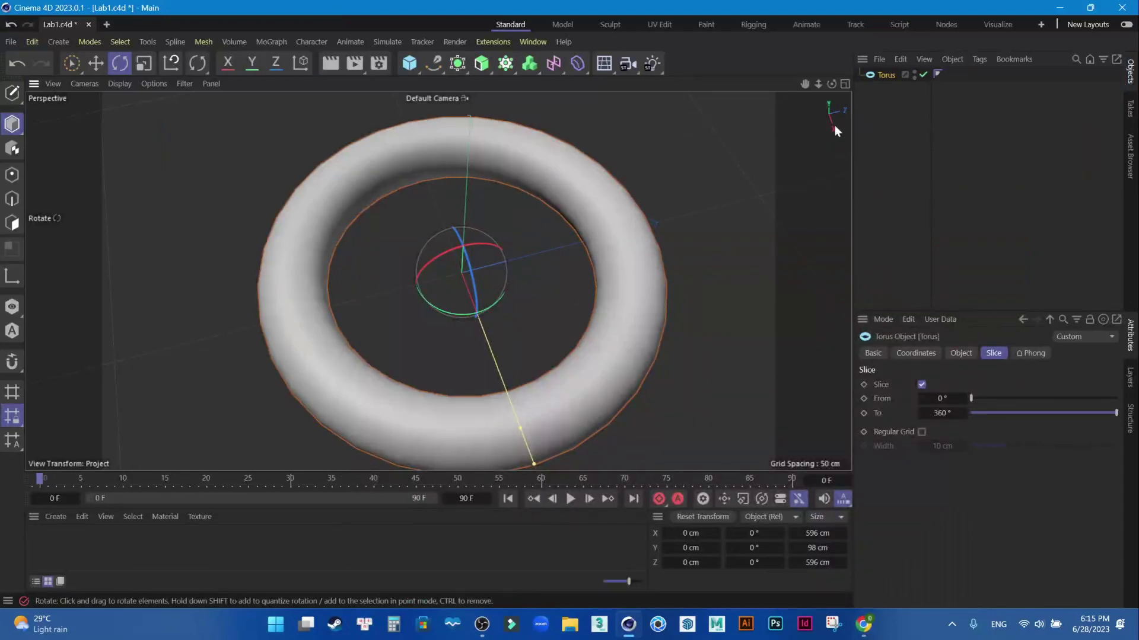
pyautogui.click(404, 66)
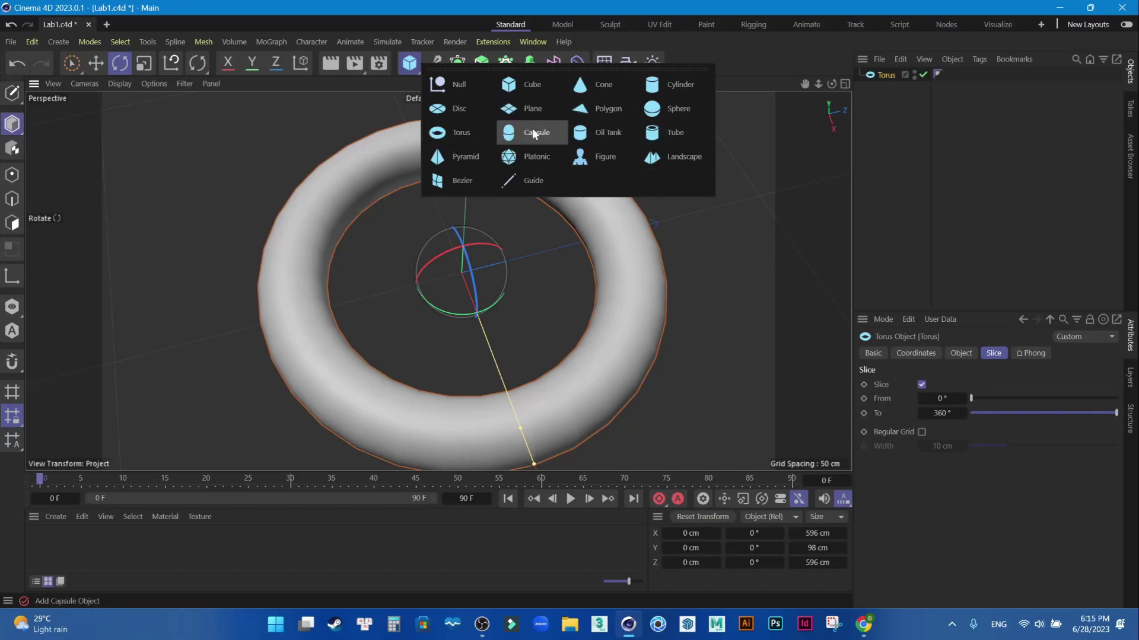
# Add a sphere with raised segments at the torus centre and uncheck the torus Slice option
pyautogui.click(668, 109)
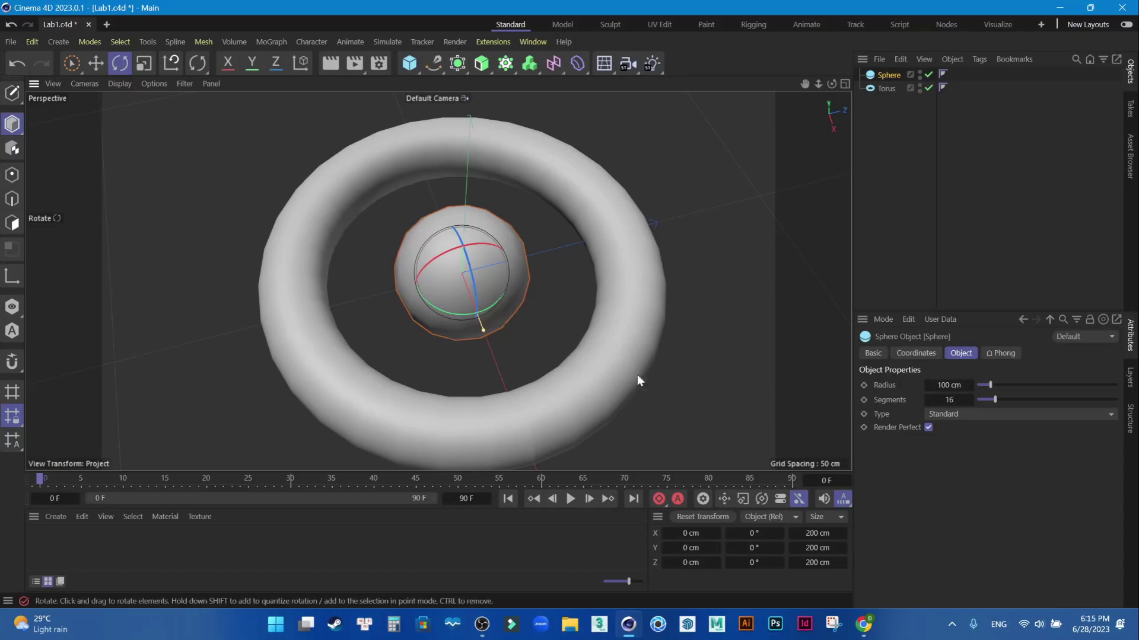
pyautogui.hotkey('alt', 'Tab')
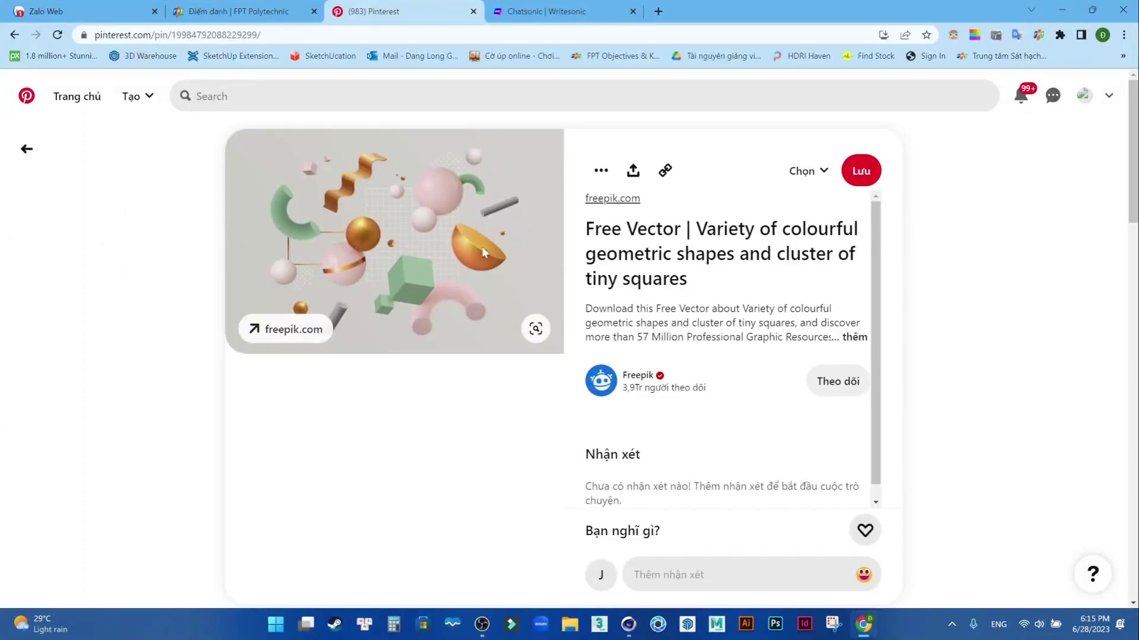
pyautogui.hotkey('alt', 'Tab')
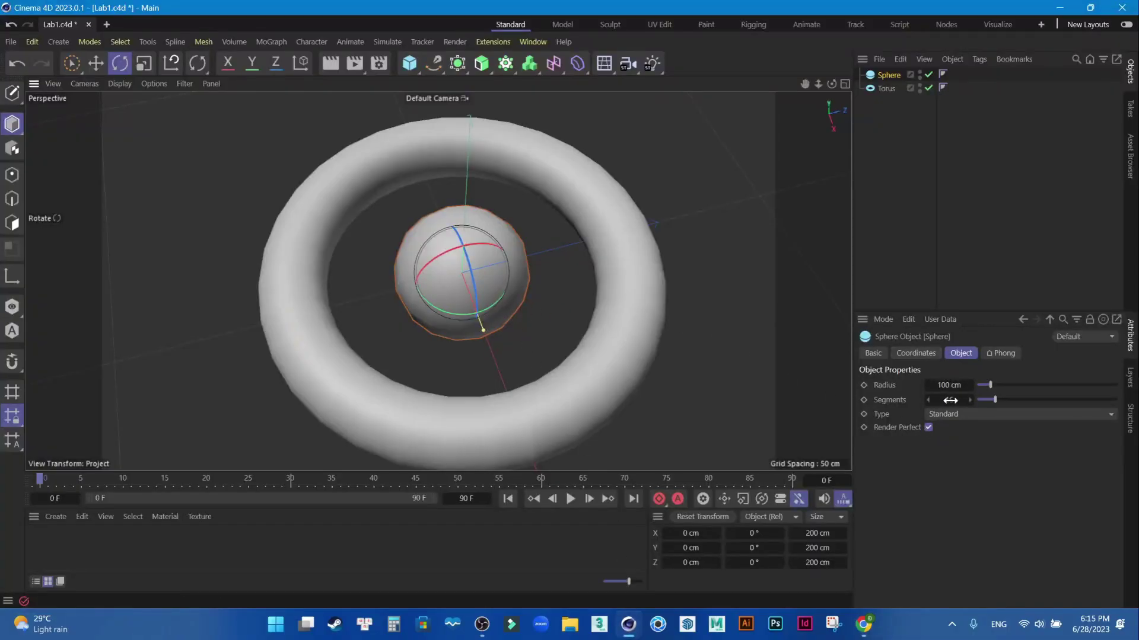
pyautogui.moveTo(950, 401); pyautogui.dragTo(950, 401)
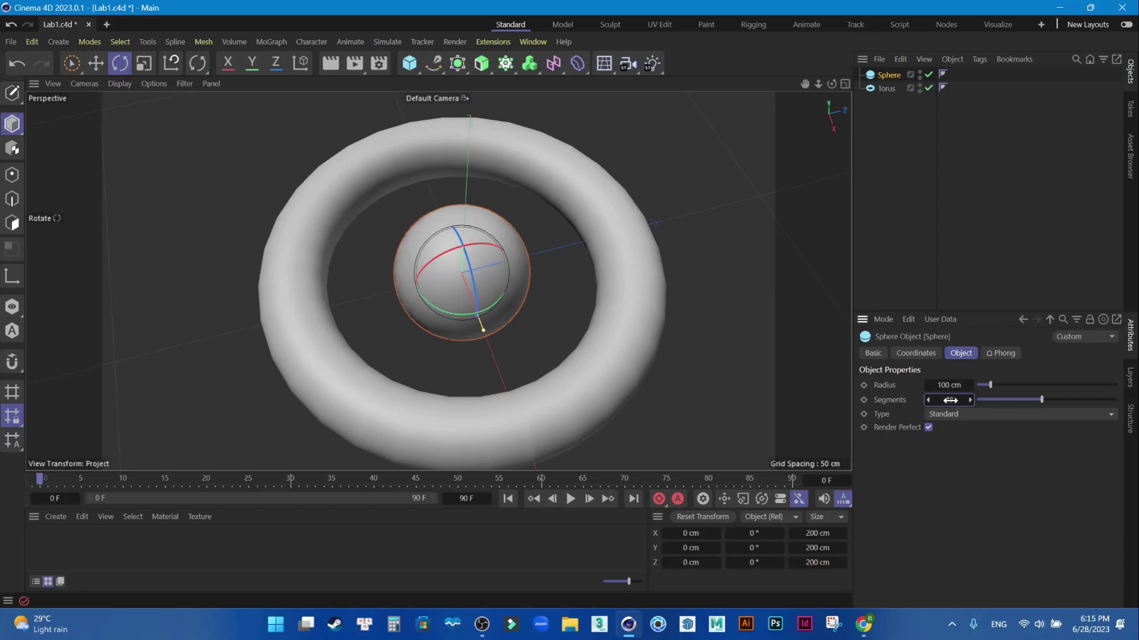
pyautogui.click(678, 323)
pyautogui.moveTo(514, 319)
pyautogui.keyDown('alt'); pyautogui.mouseDown()
pyautogui.moveTo(632, 219)
pyautogui.moveTo(522, 179)
pyautogui.moveTo(467, 278)
pyautogui.moveTo(546, 307)
pyautogui.moveTo(513, 318)
pyautogui.moveTo(508, 348)
pyautogui.mouseUp(); pyautogui.keyUp('alt')
pyautogui.click(567, 386)
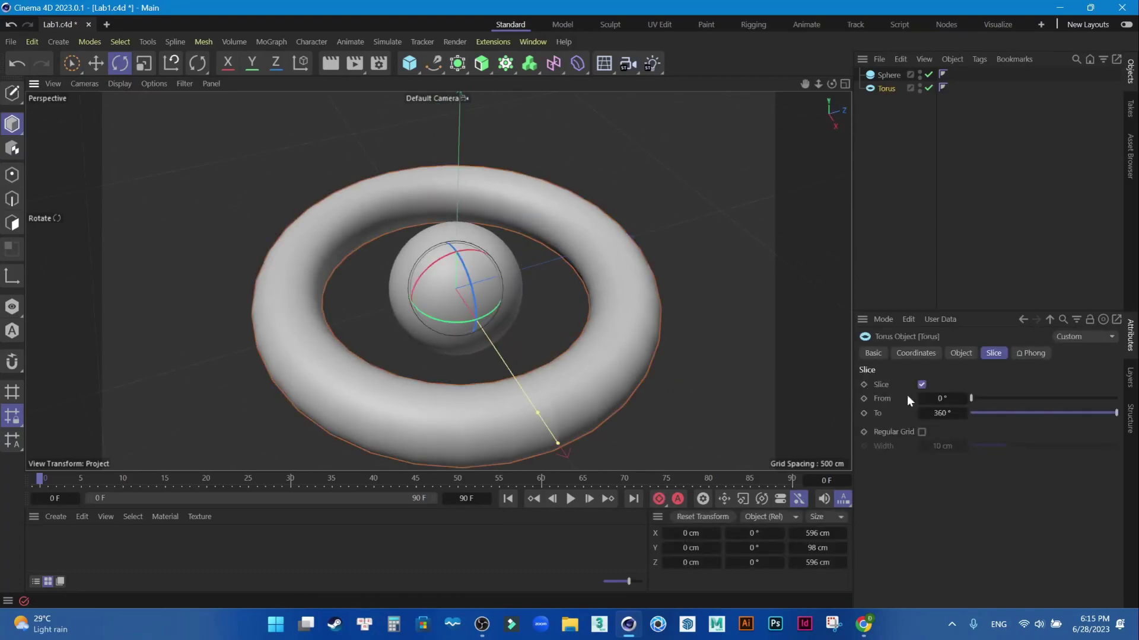
pyautogui.click(923, 385)
pyautogui.moveTo(809, 387)
pyautogui.keyDown('alt'); pyautogui.mouseDown()
pyautogui.moveTo(568, 375)
pyautogui.moveTo(718, 365)
pyautogui.moveTo(682, 368)
pyautogui.mouseUp(); pyautogui.keyUp('alt')
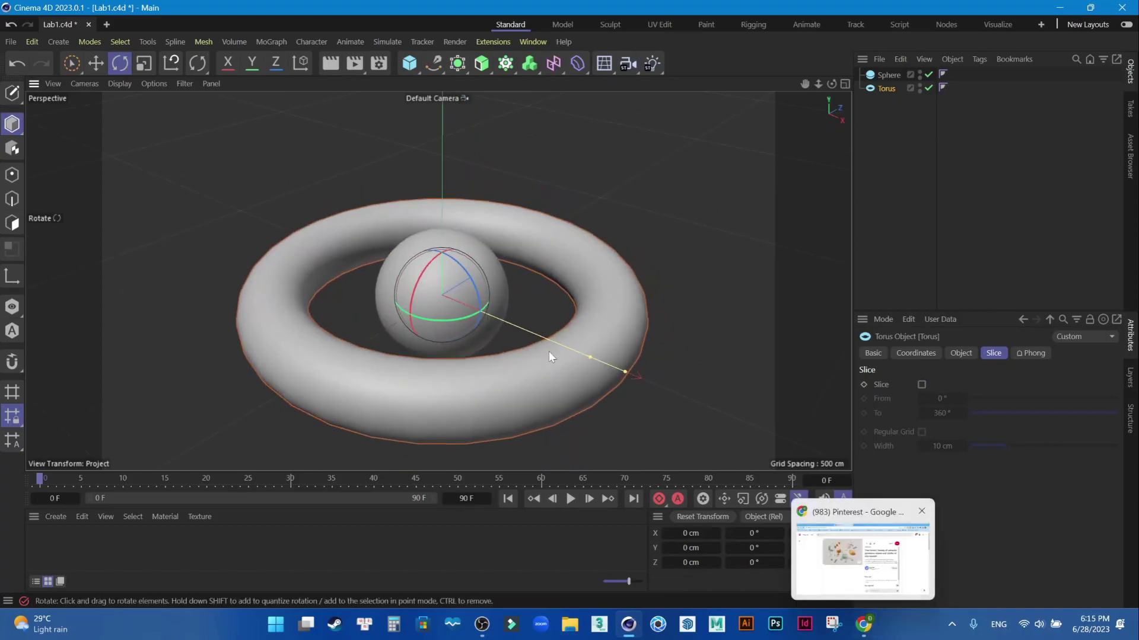
# Back in the '3d geometric' results, open the pin of a cube balanced above a green arc
pyautogui.click(863, 624)
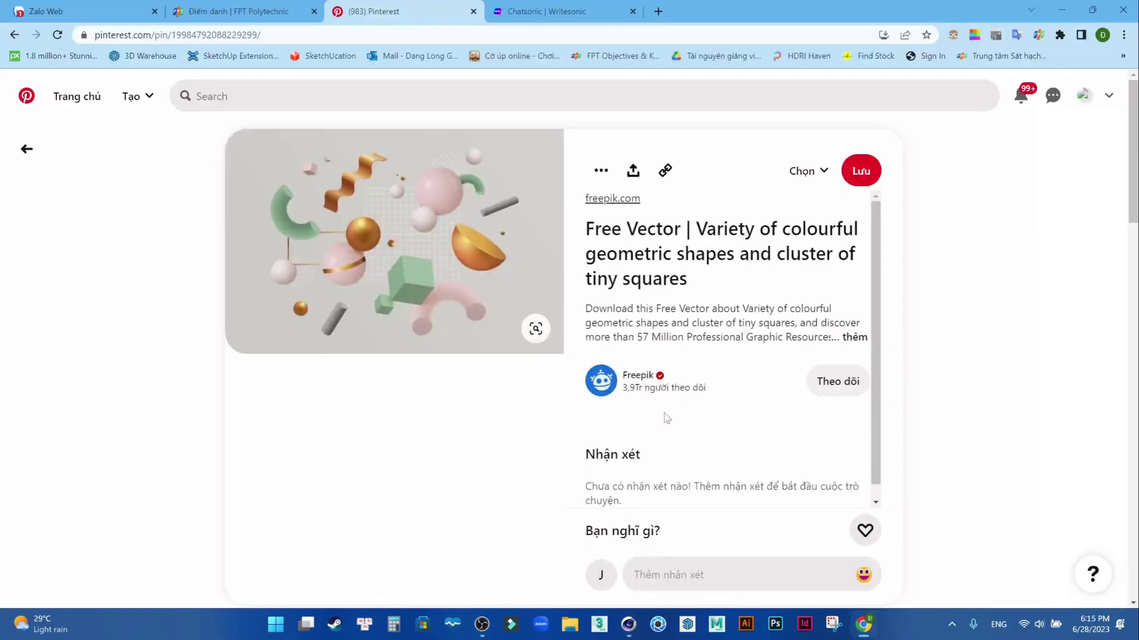
pyautogui.click(26, 149)
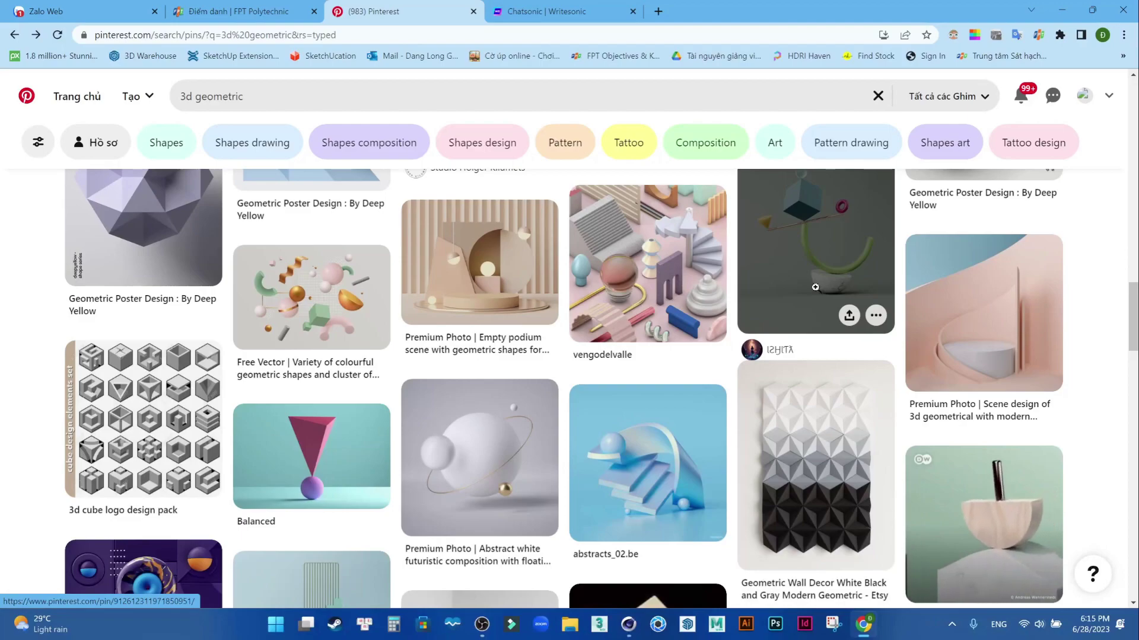
pyautogui.click(800, 271)
pyautogui.scroll(-3, 444, 454)
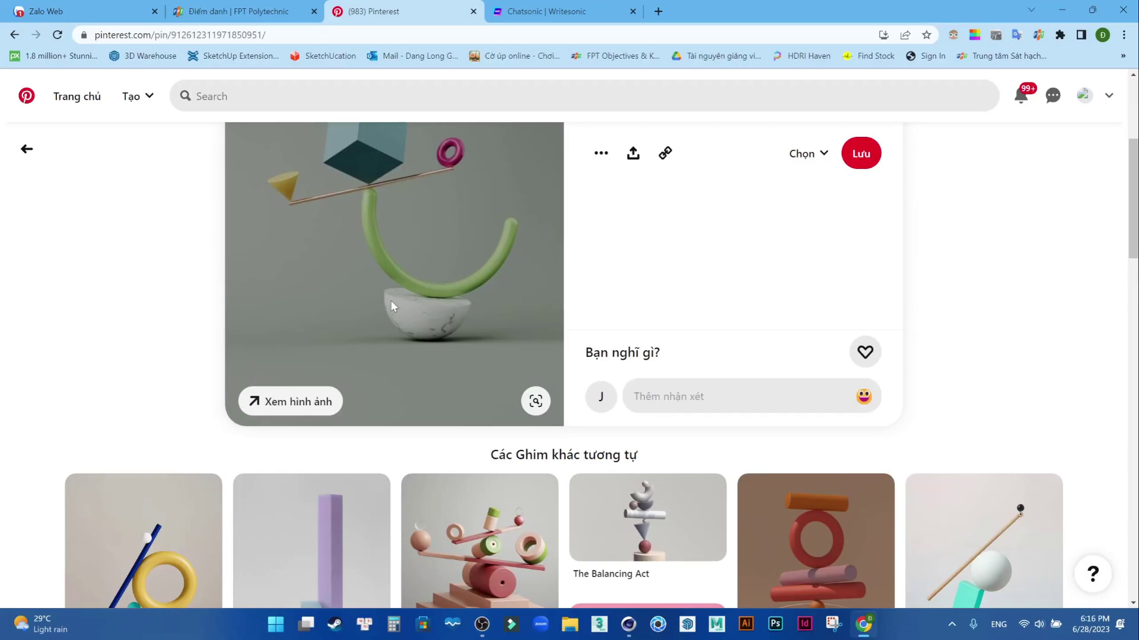
pyautogui.scroll(3, 390, 300)
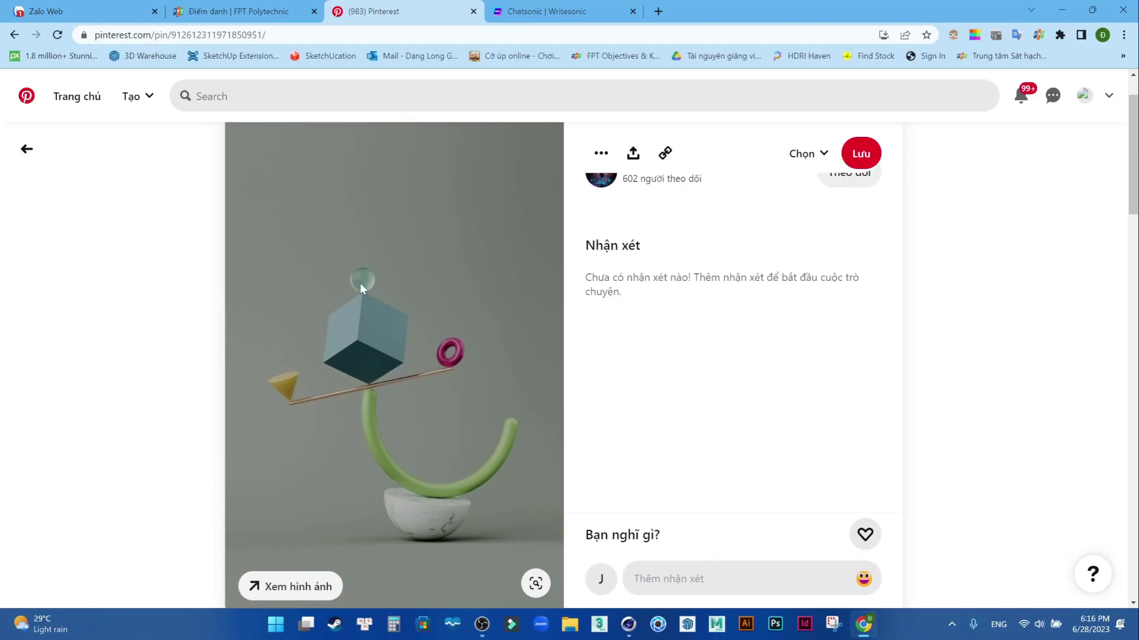
pyautogui.scroll(-3, 401, 322)
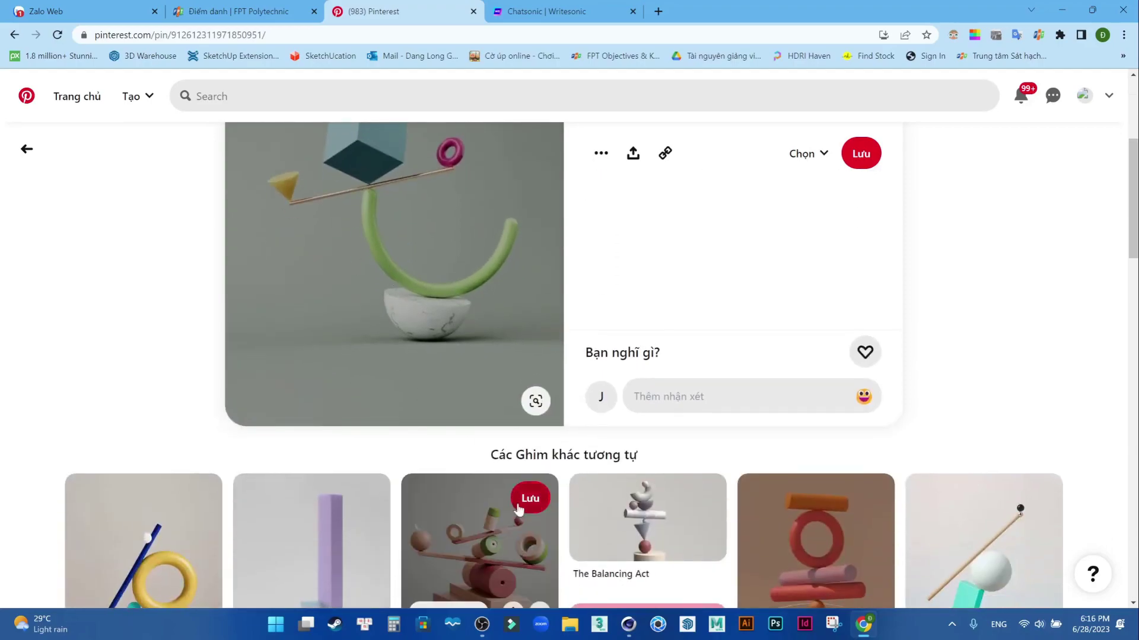